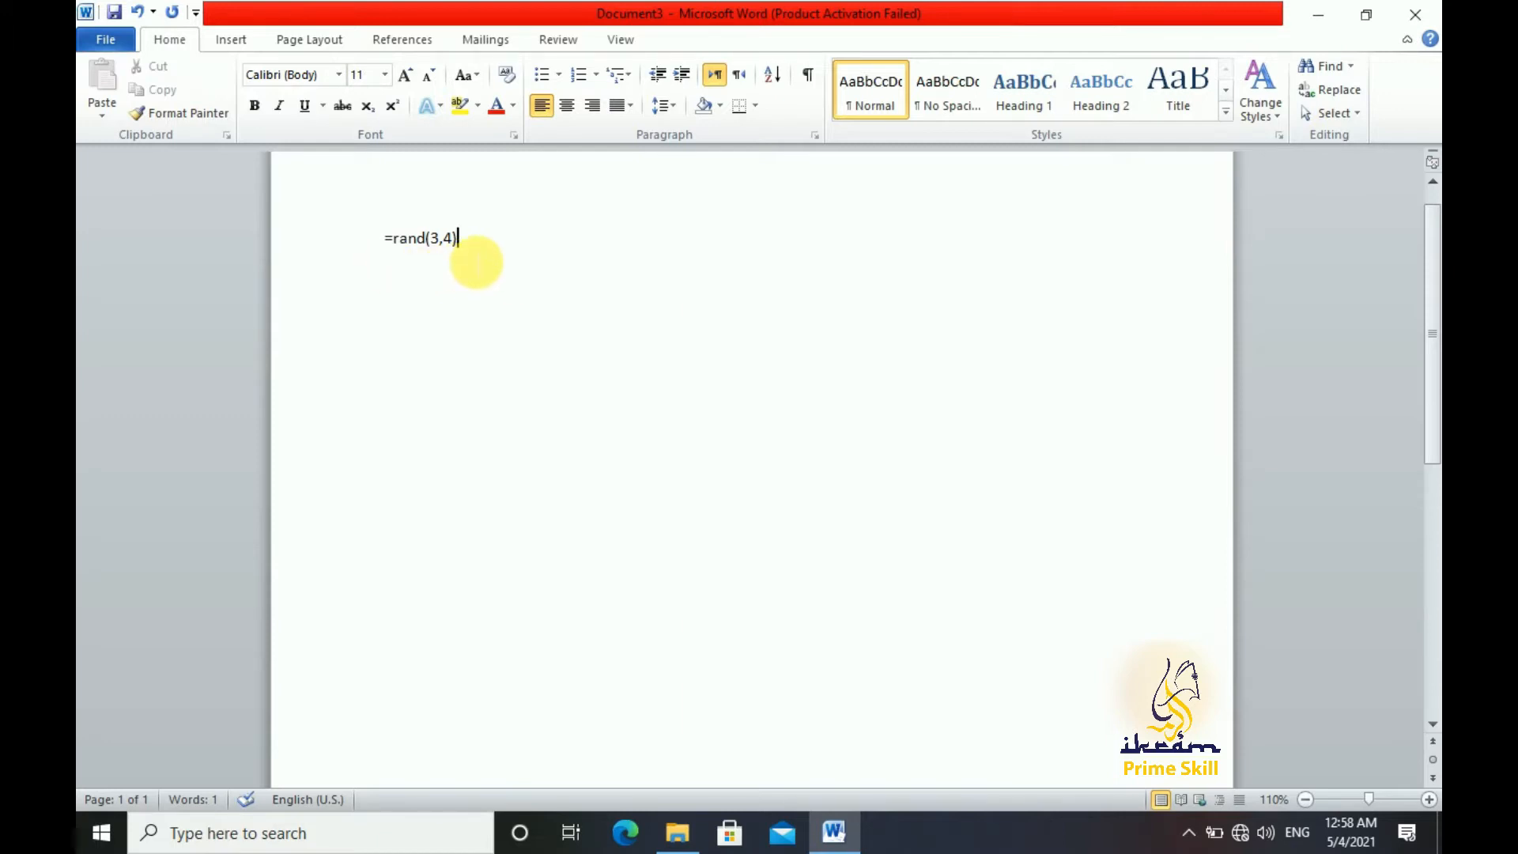
Generate three paragraphs of sample text with the =rand(3,4) formula
key("Return")
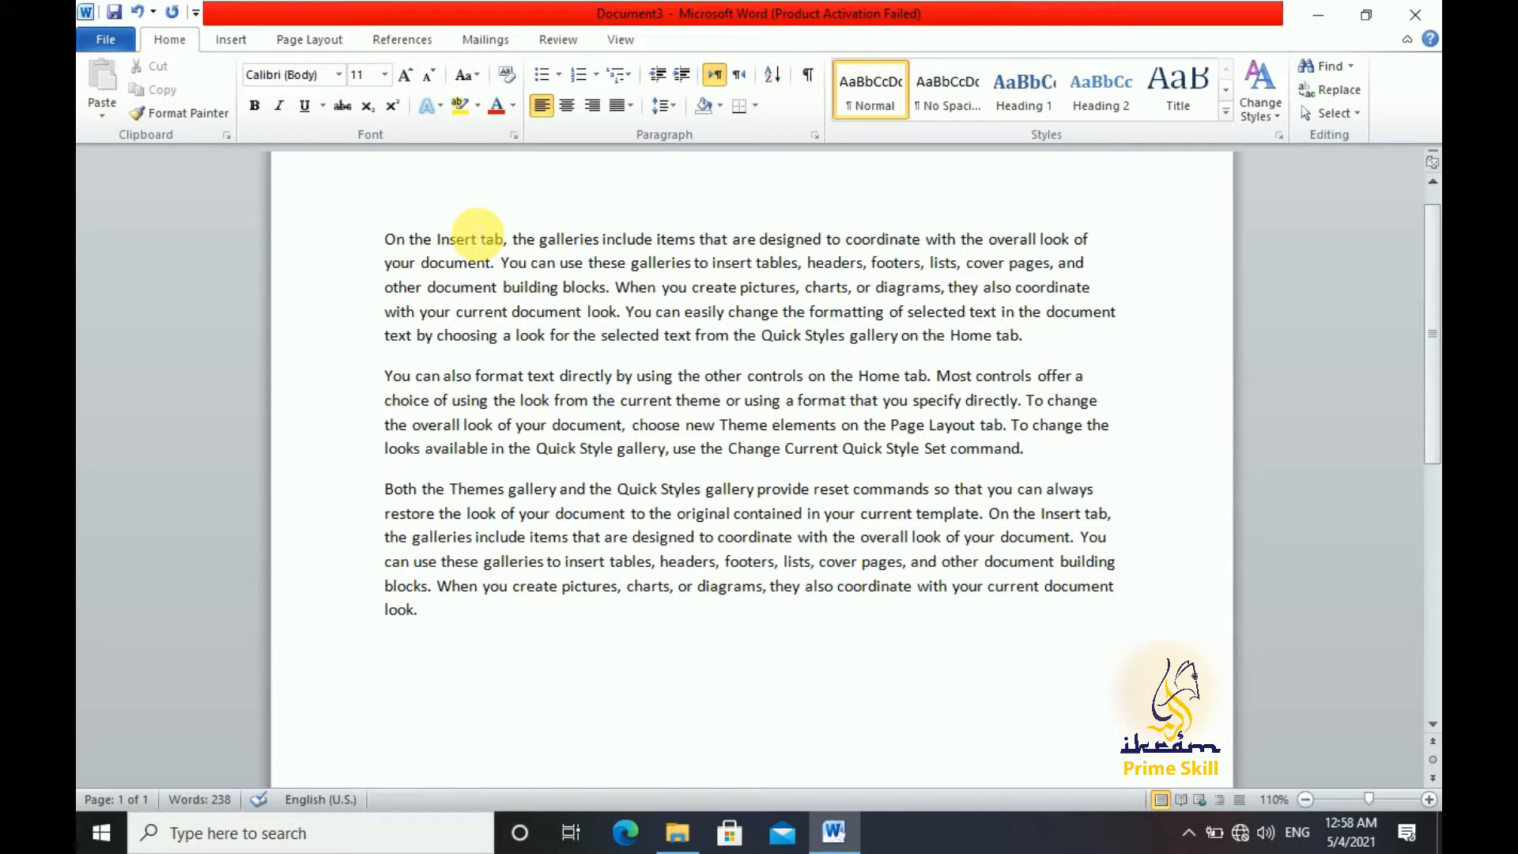
Search the text for the word "document" and close the search results
left_click(1325, 66)
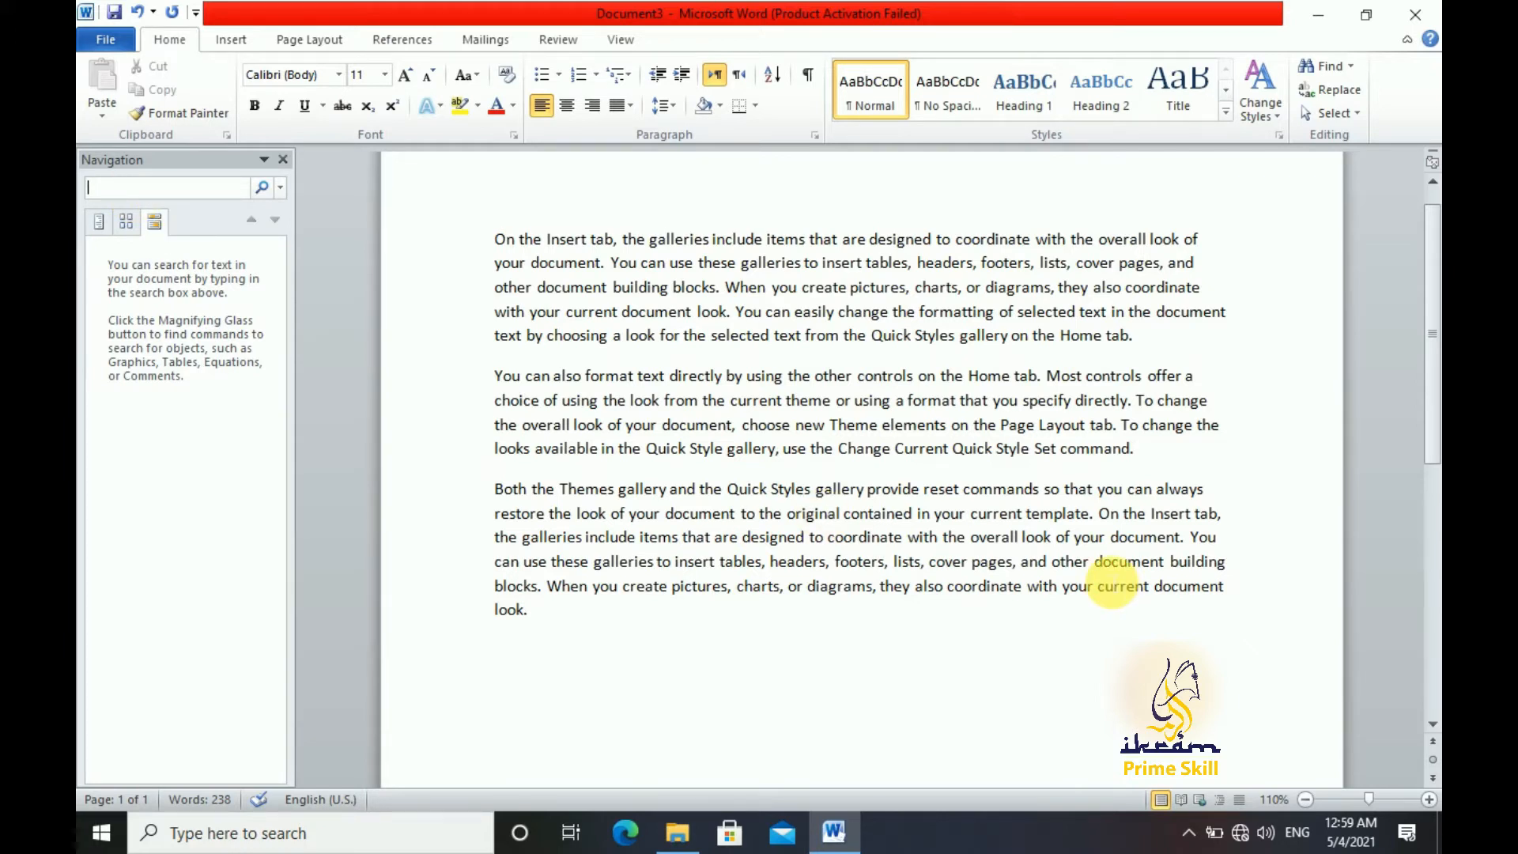
type("doc")
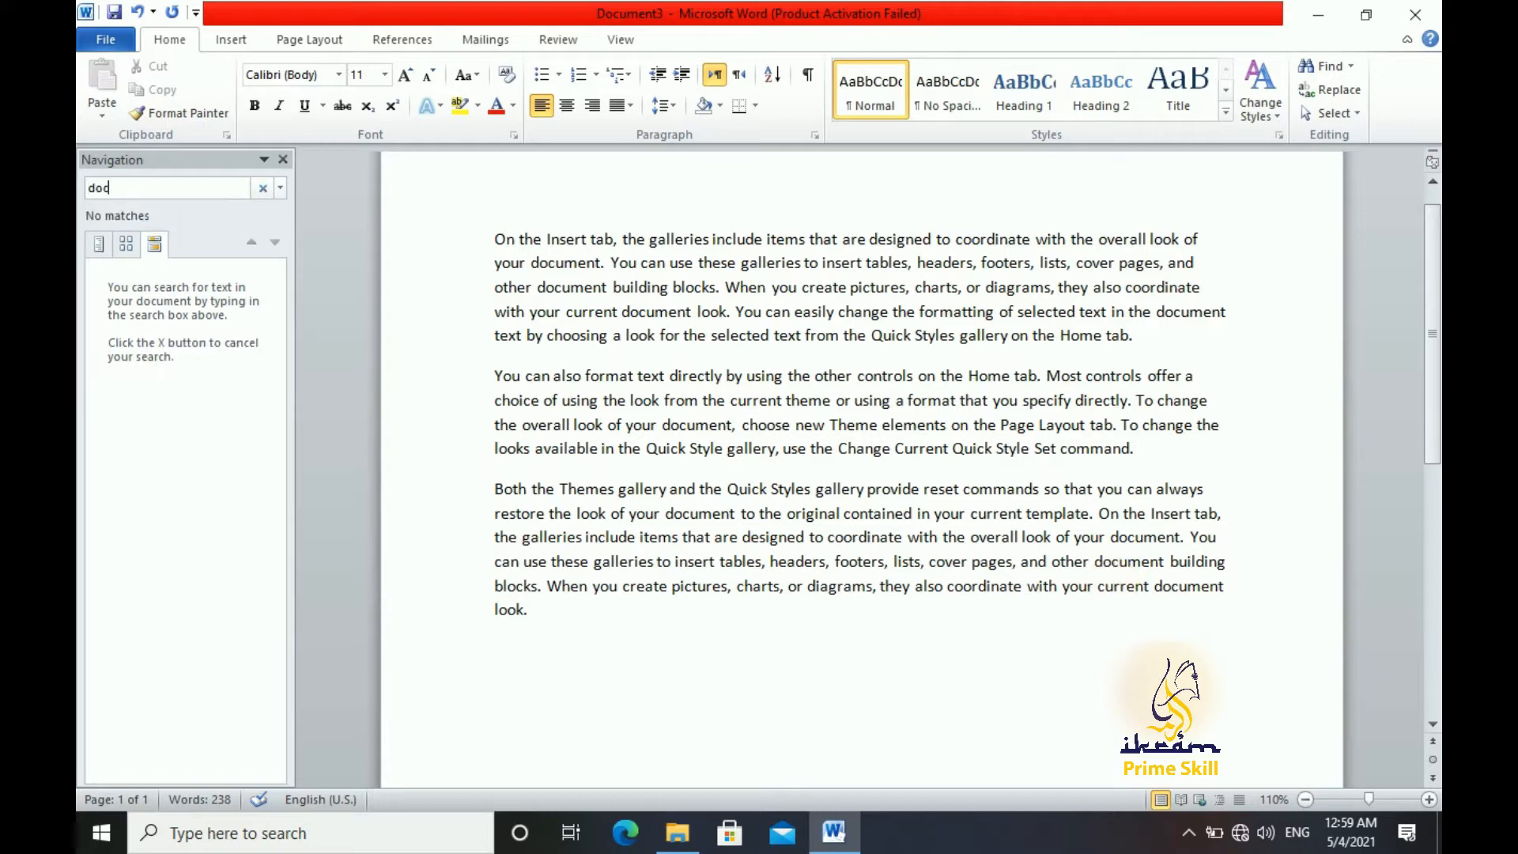
type("ument")
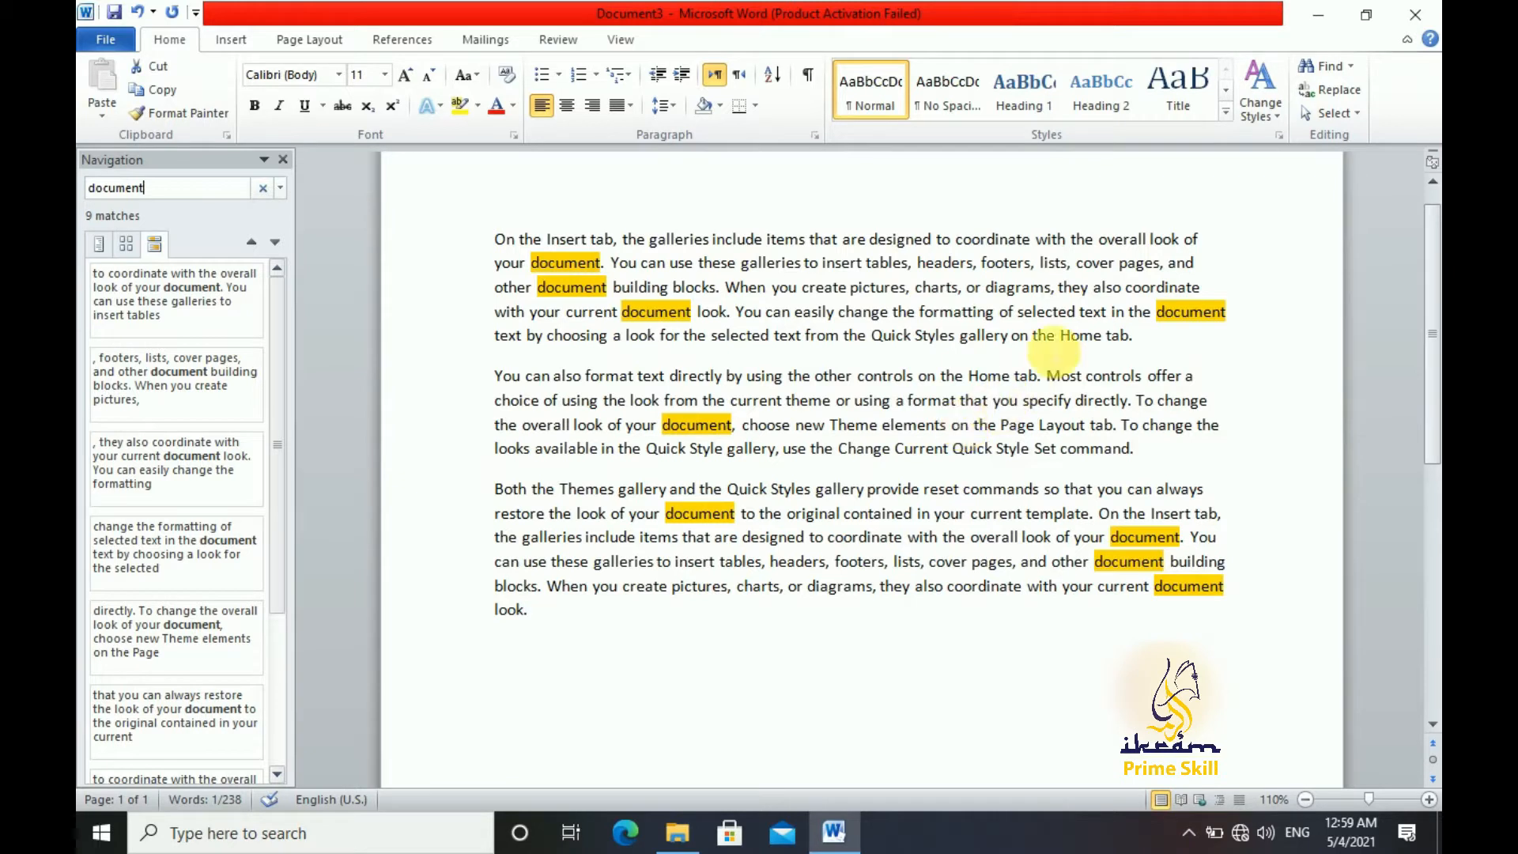
left_click(285, 160)
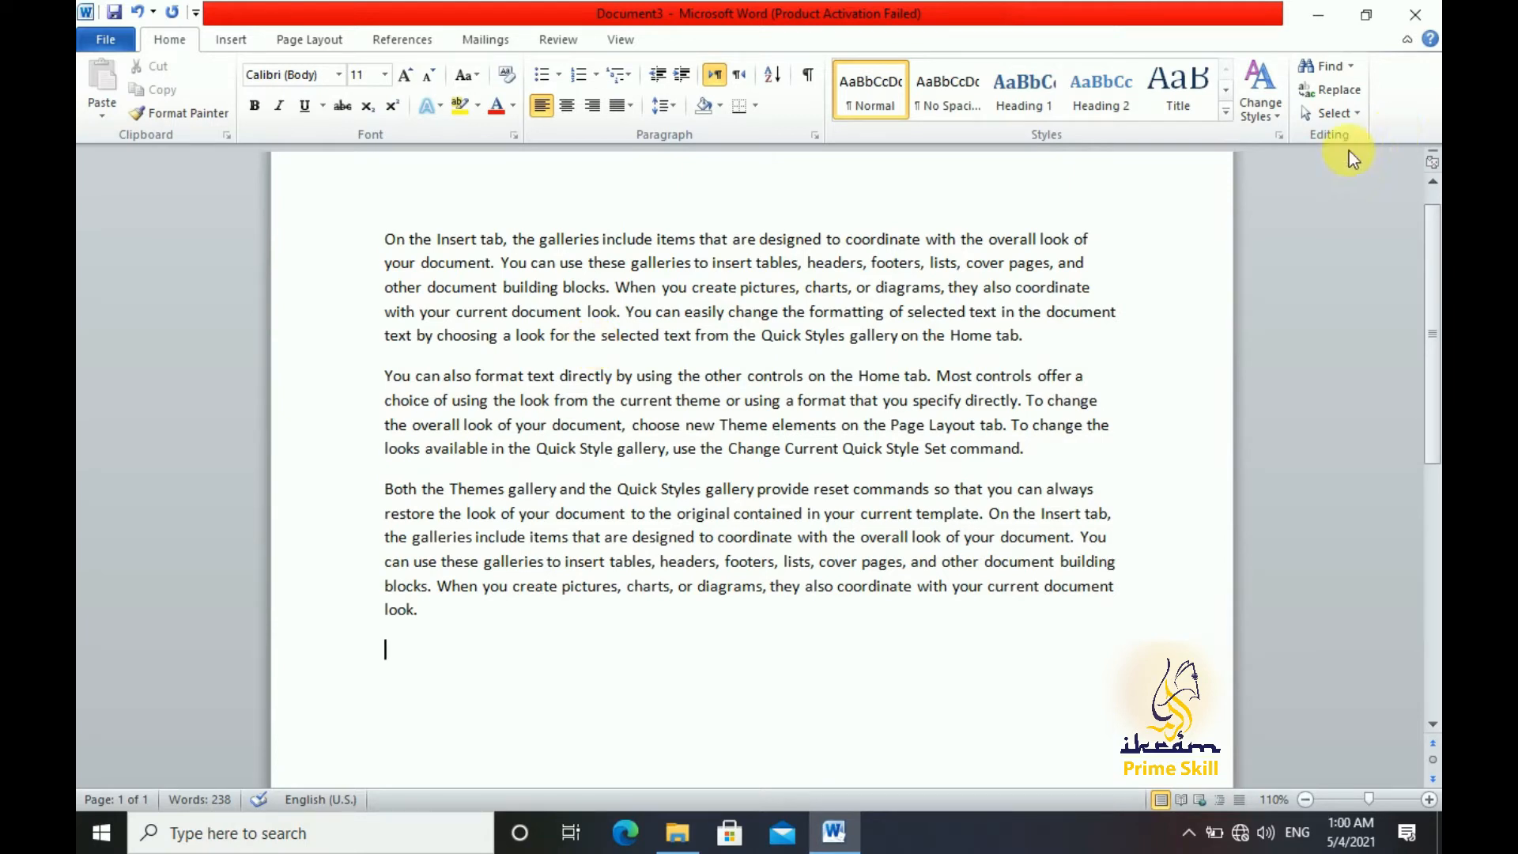
Replace the first three occurrences of "document" with "File" one at a time using Find and Replace
left_click(1344, 92)
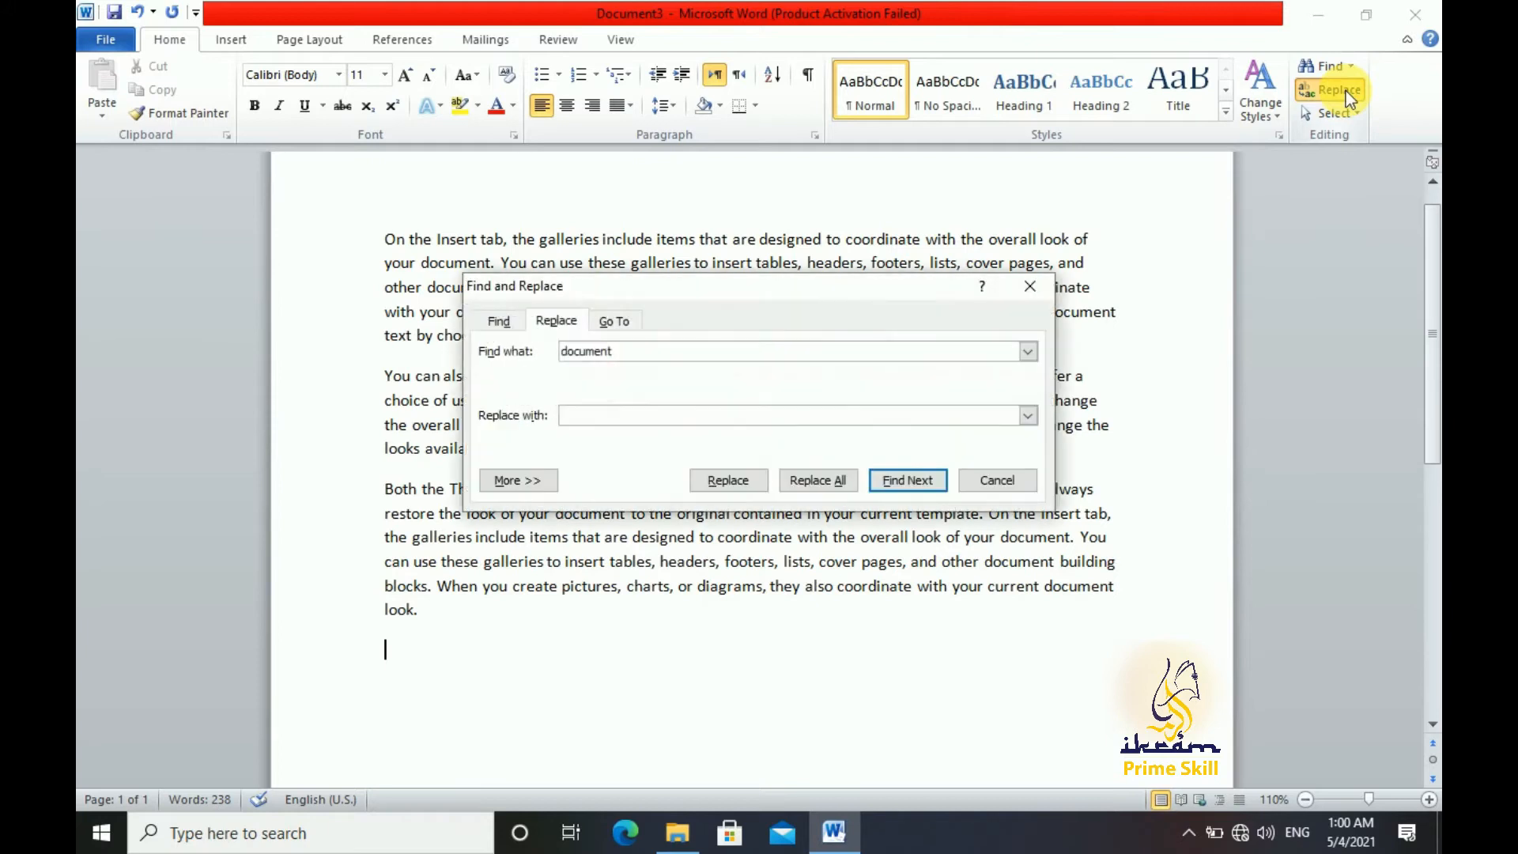
left_click_drag(685, 286, 912, 262)
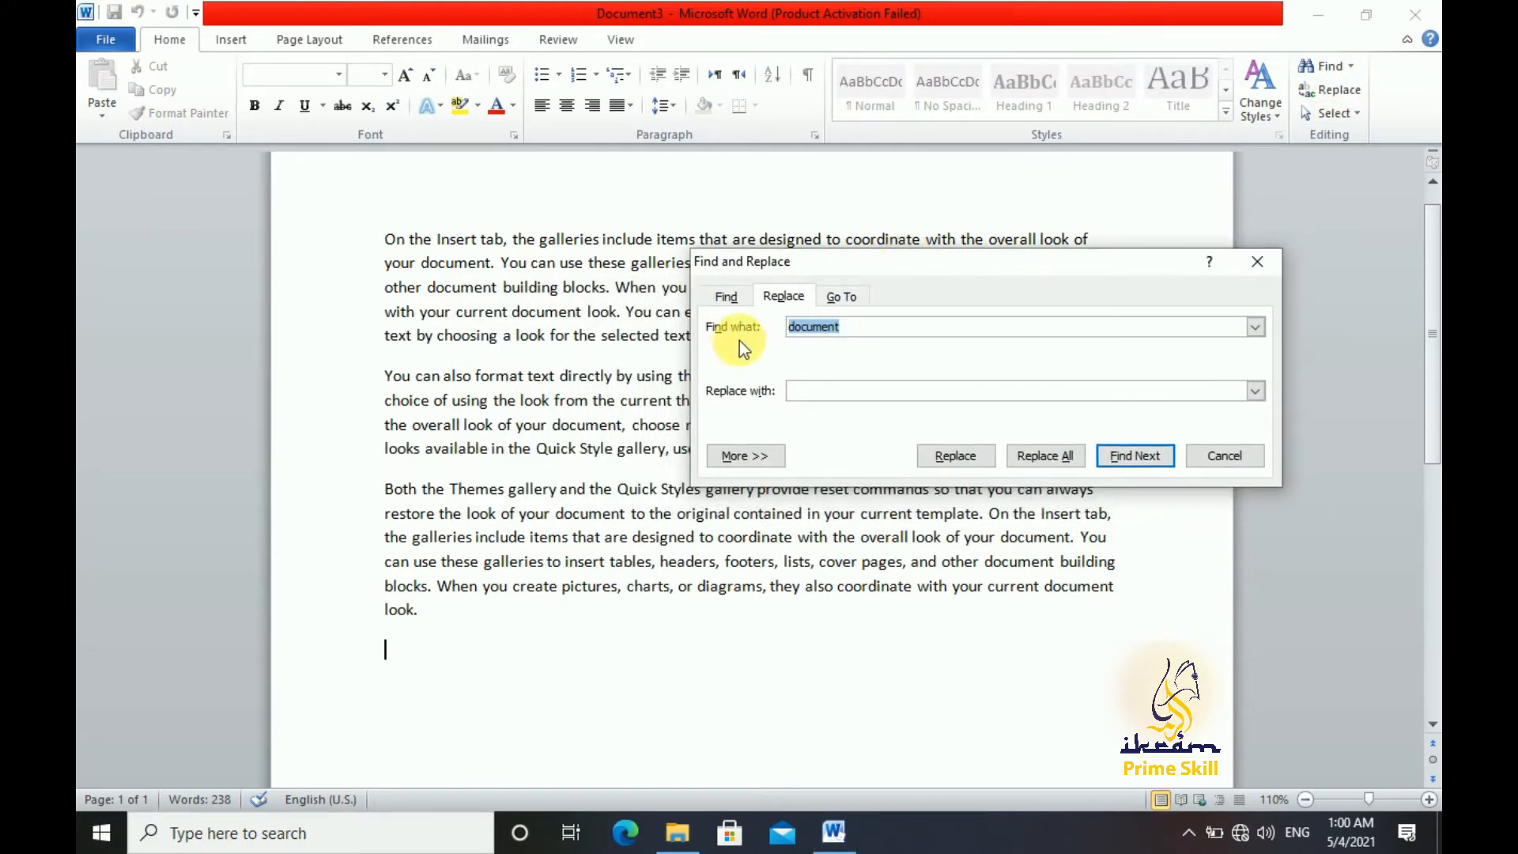
left_click(893, 333)
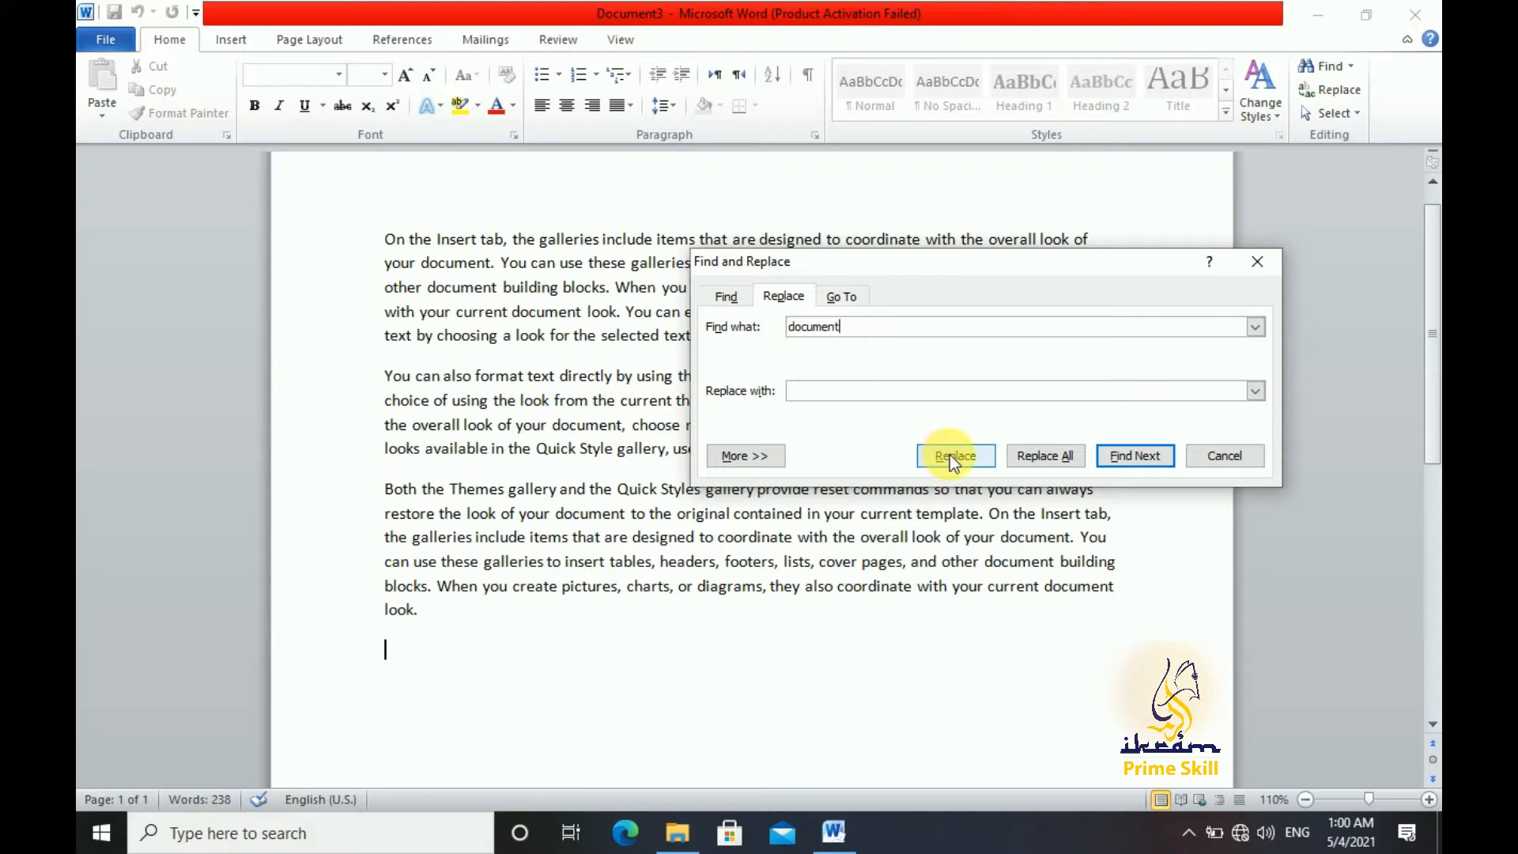
left_click(1148, 462)
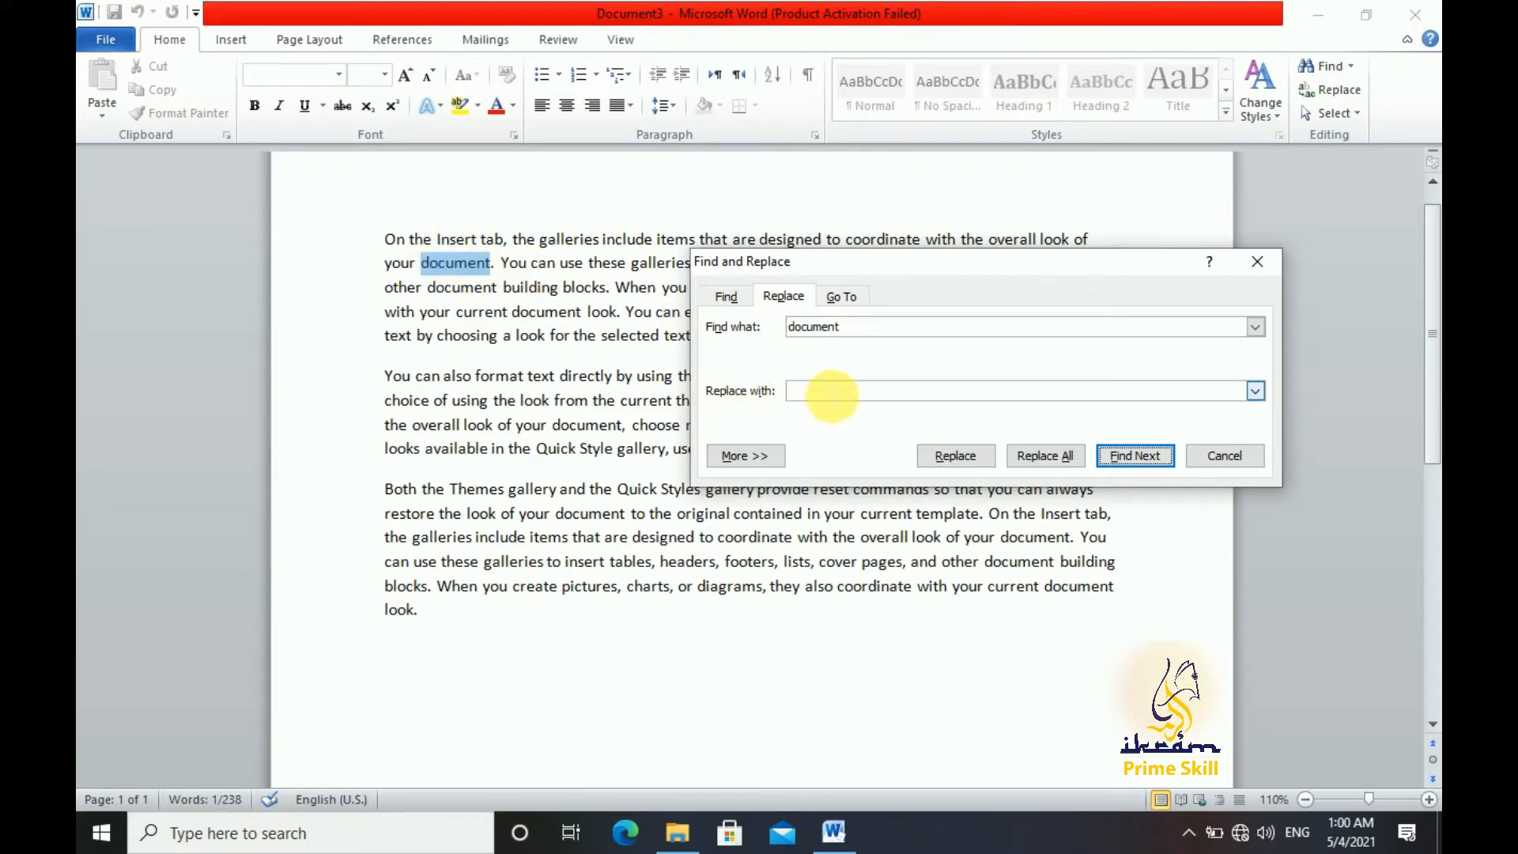
left_click(834, 393)
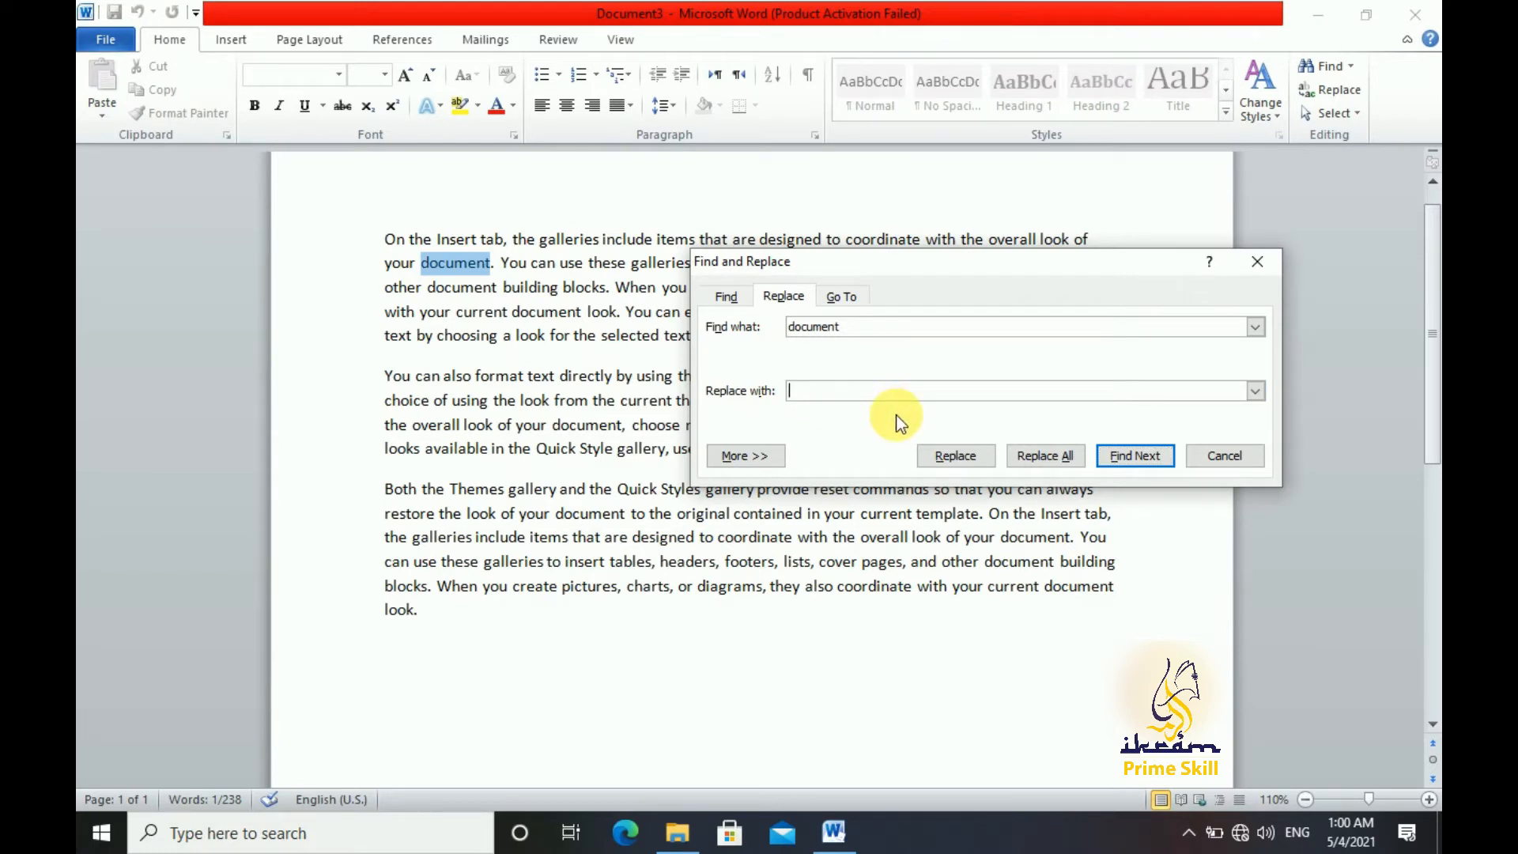
type("File")
left_click(966, 457)
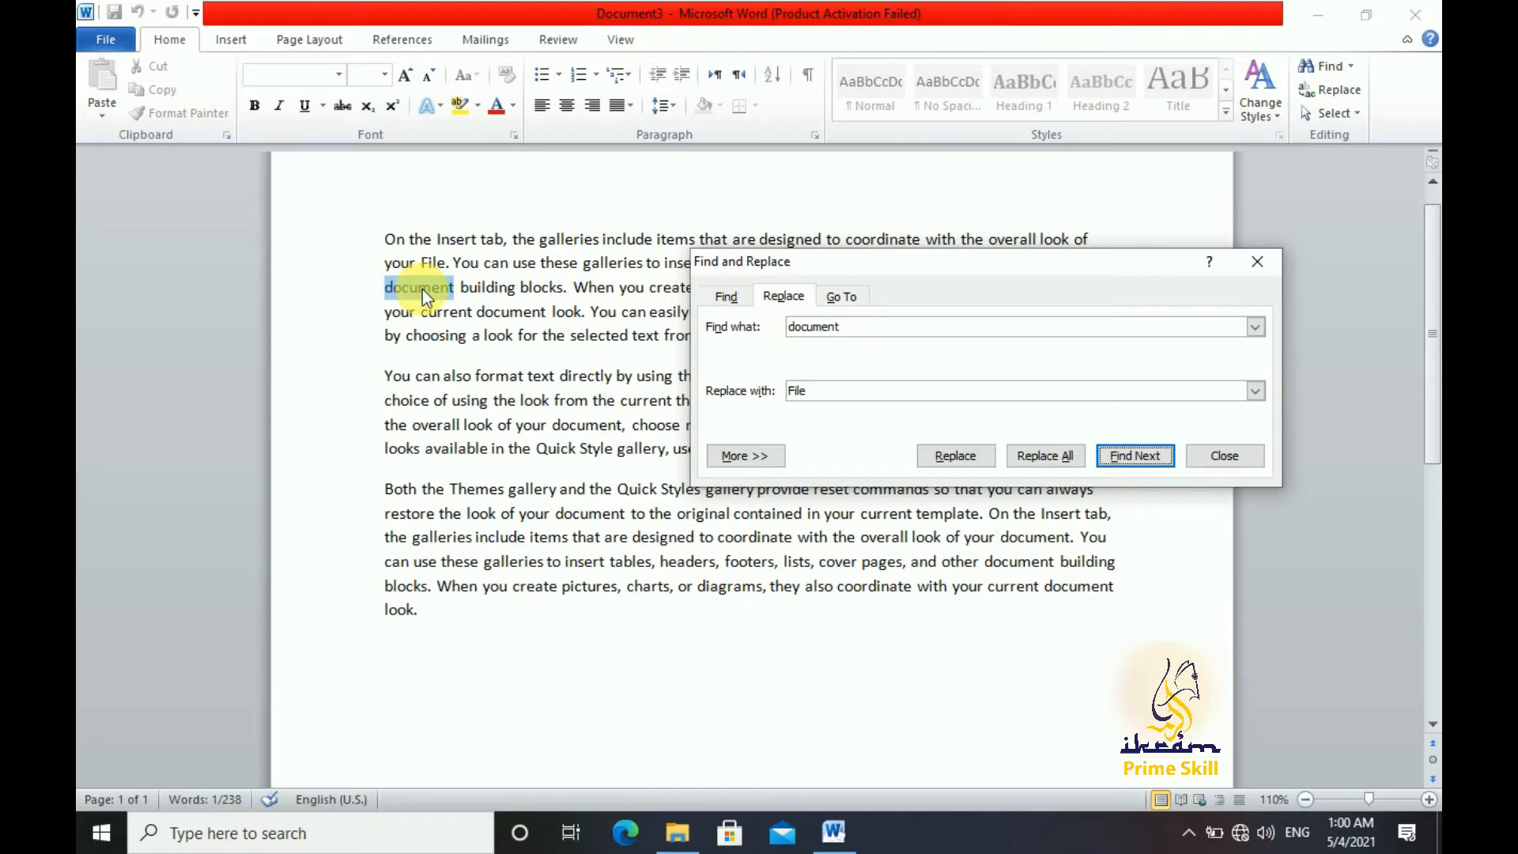
left_click(962, 455)
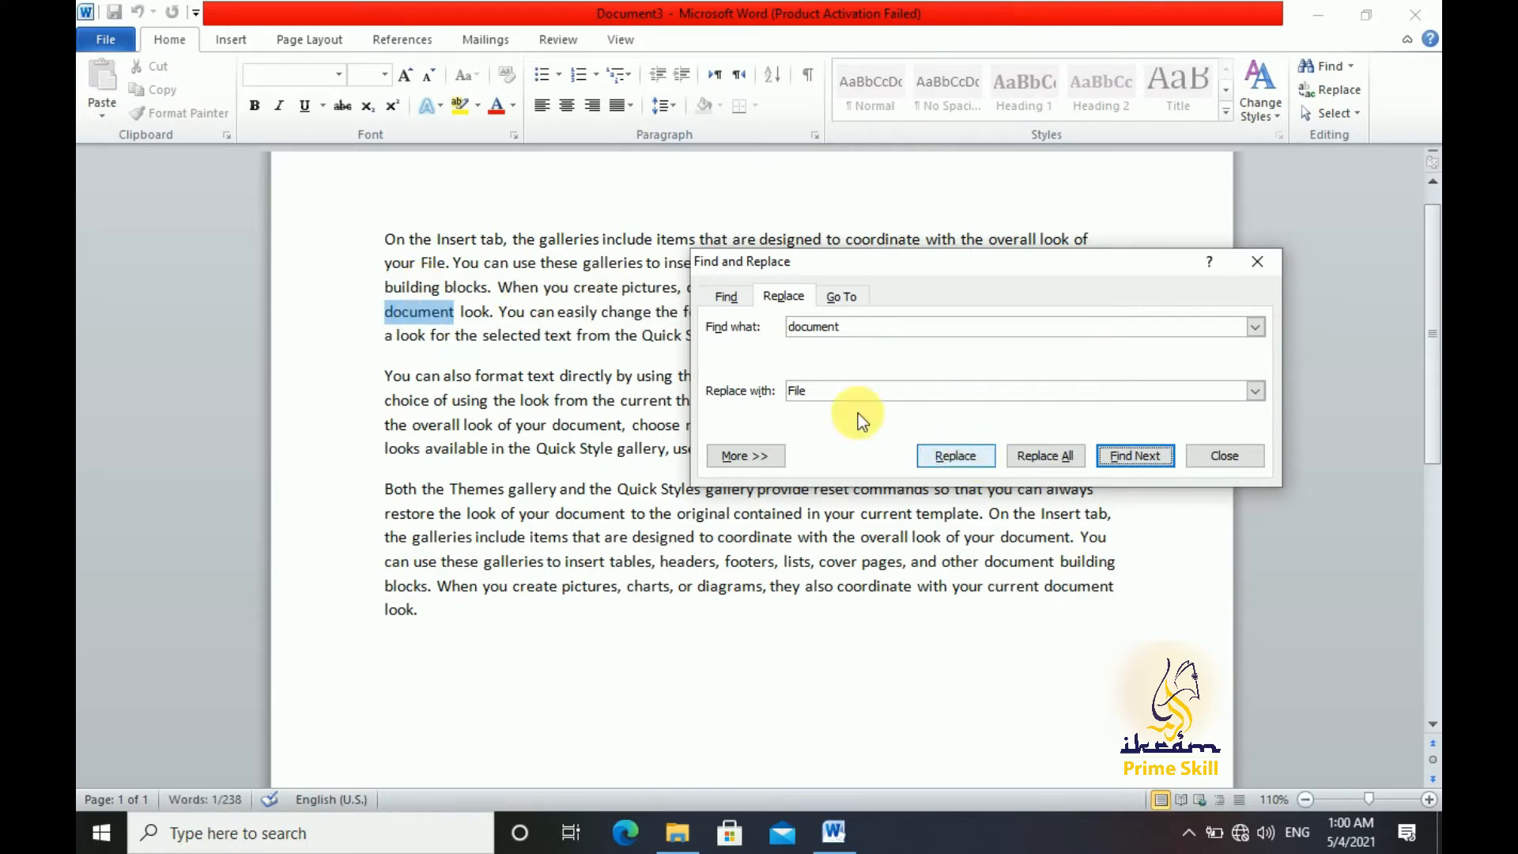
left_click_drag(861, 258, 848, 450)
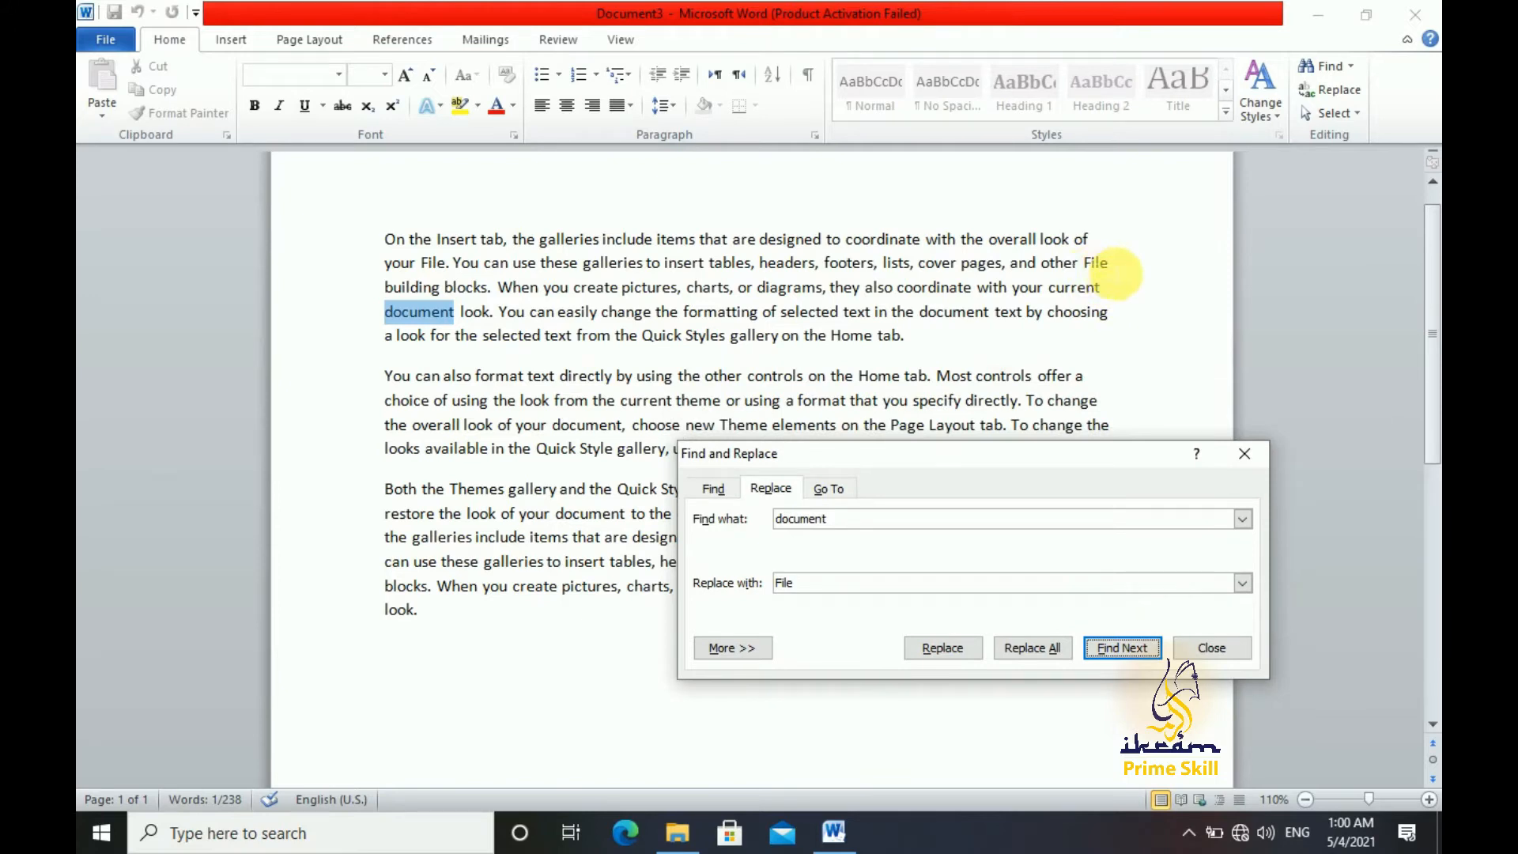
left_click(962, 650)
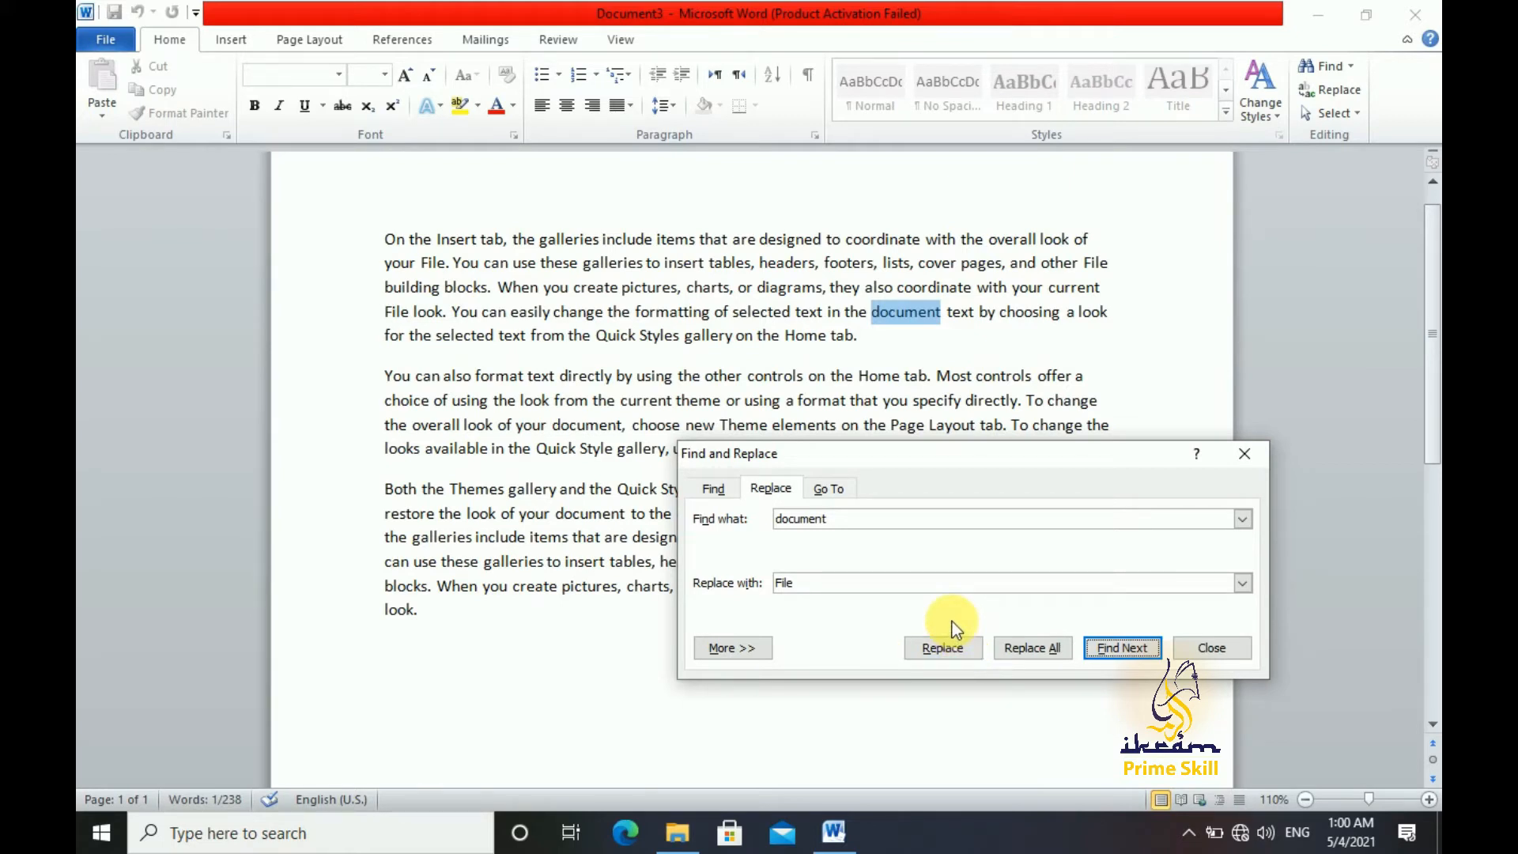
Replace all remaining occurrences of "document" with "File" at once and close Find and Replace
left_click(1040, 649)
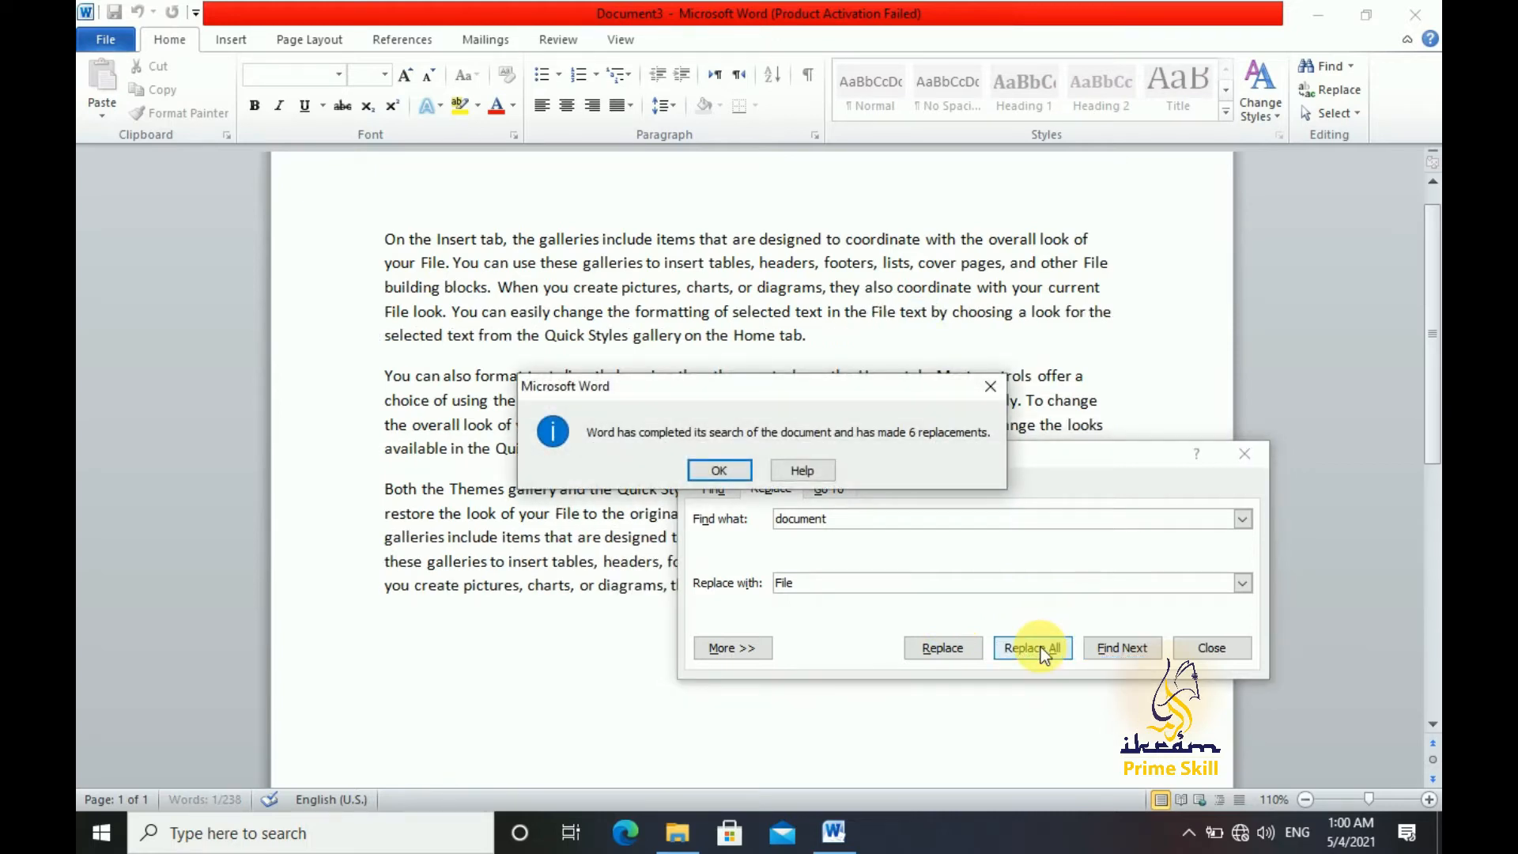
left_click(741, 469)
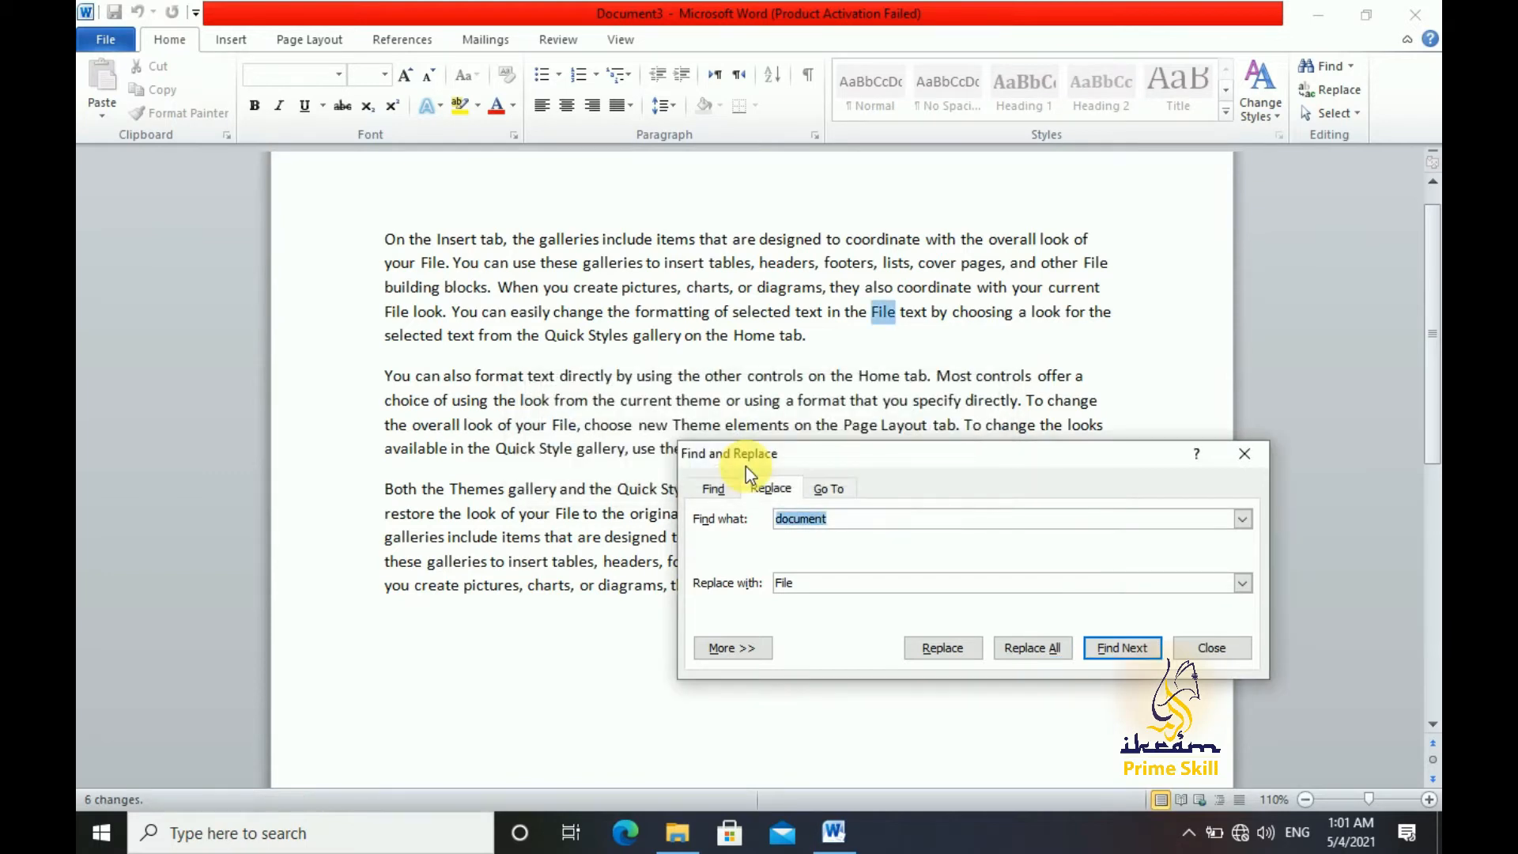
left_click(1216, 648)
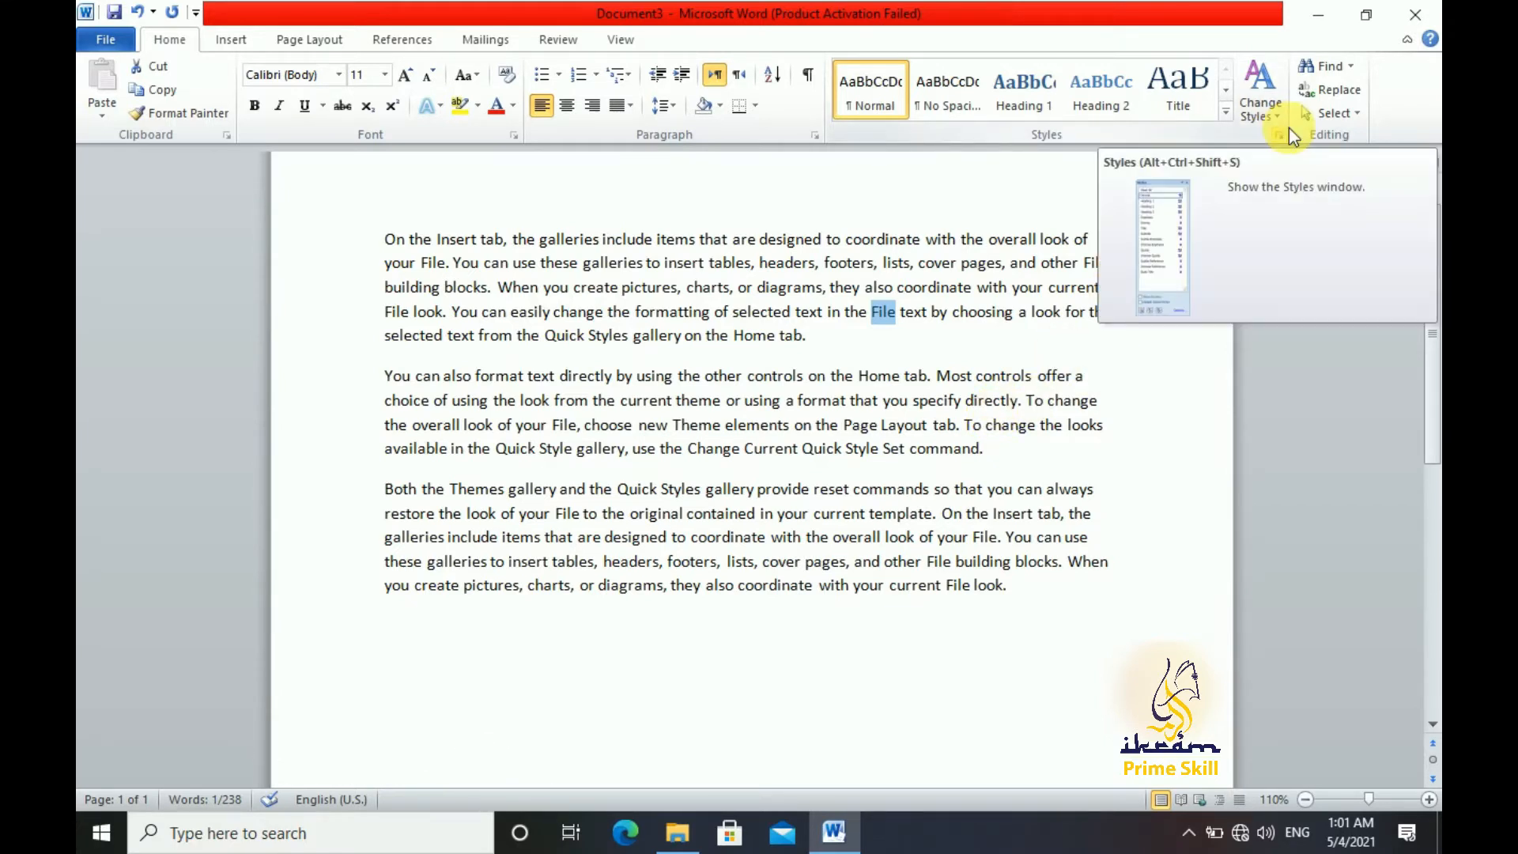
Select the entire text of the document, and clear the selection
left_click(1113, 349)
left_click(1358, 113)
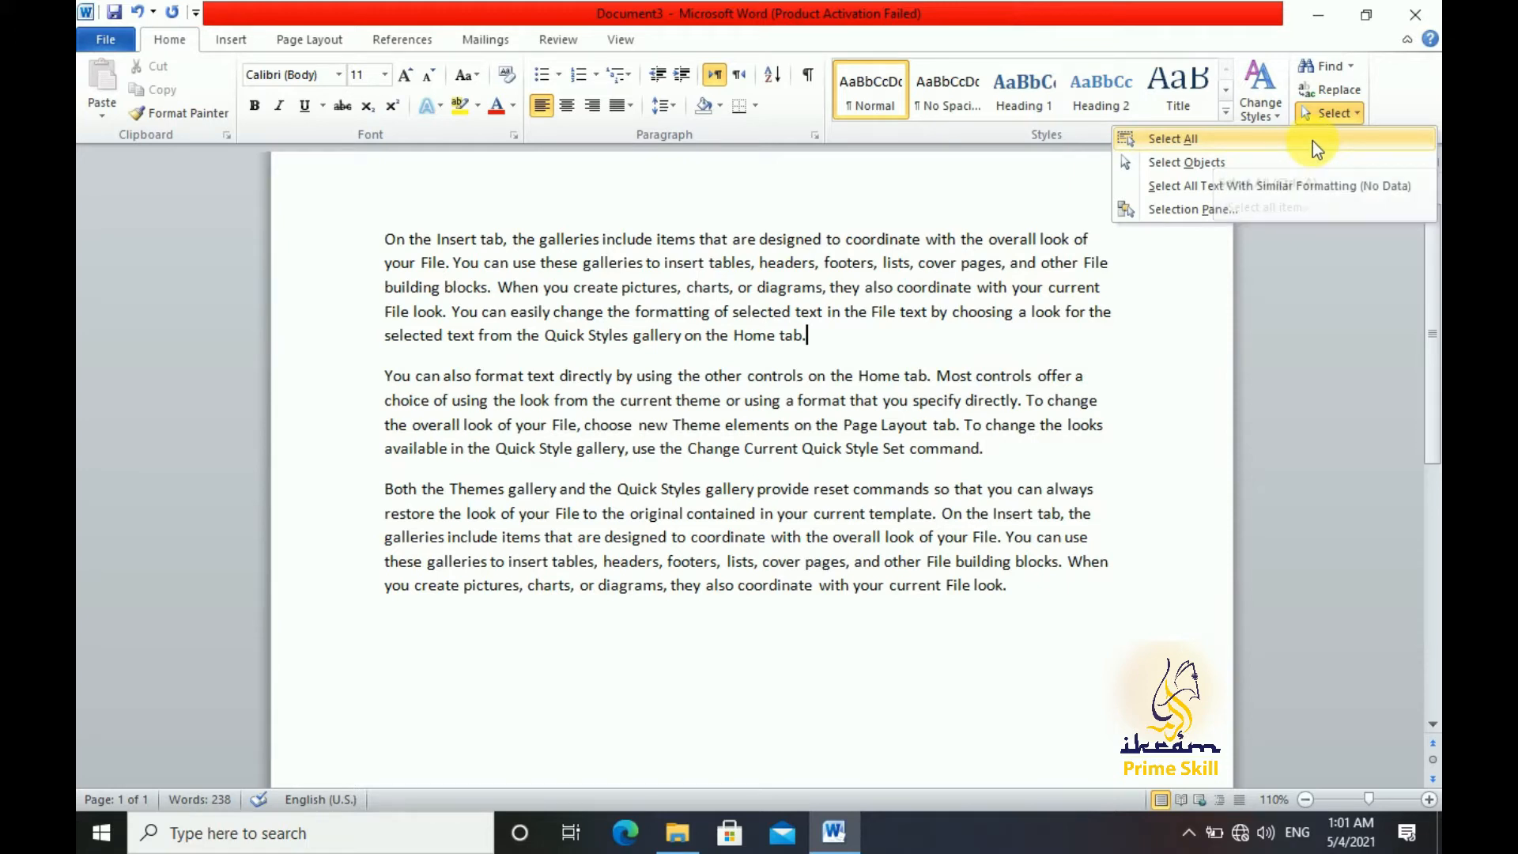
left_click(1312, 141)
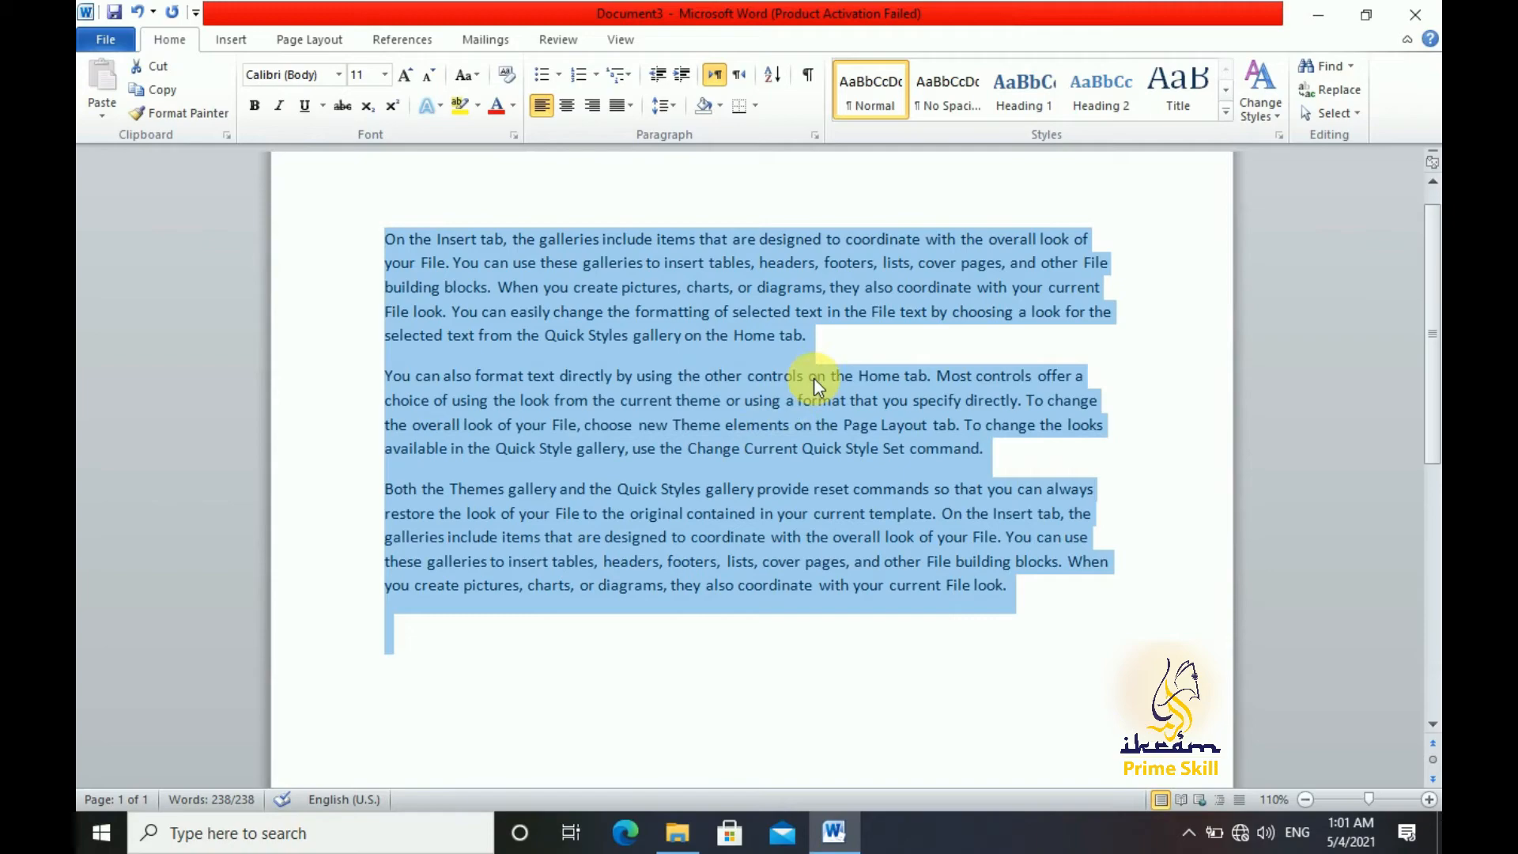
left_click(841, 343)
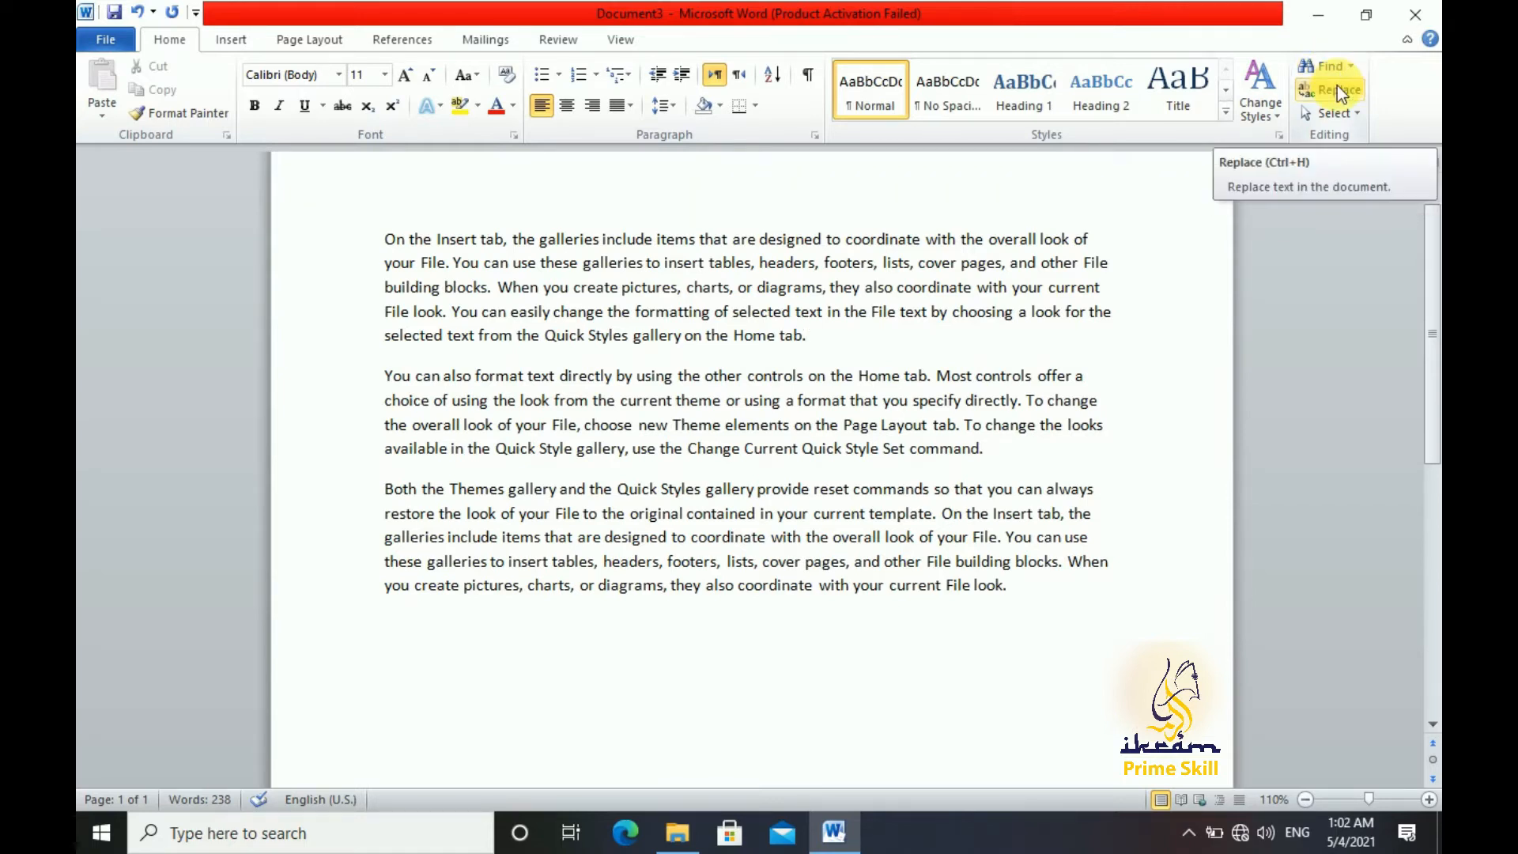
left_click(1352, 112)
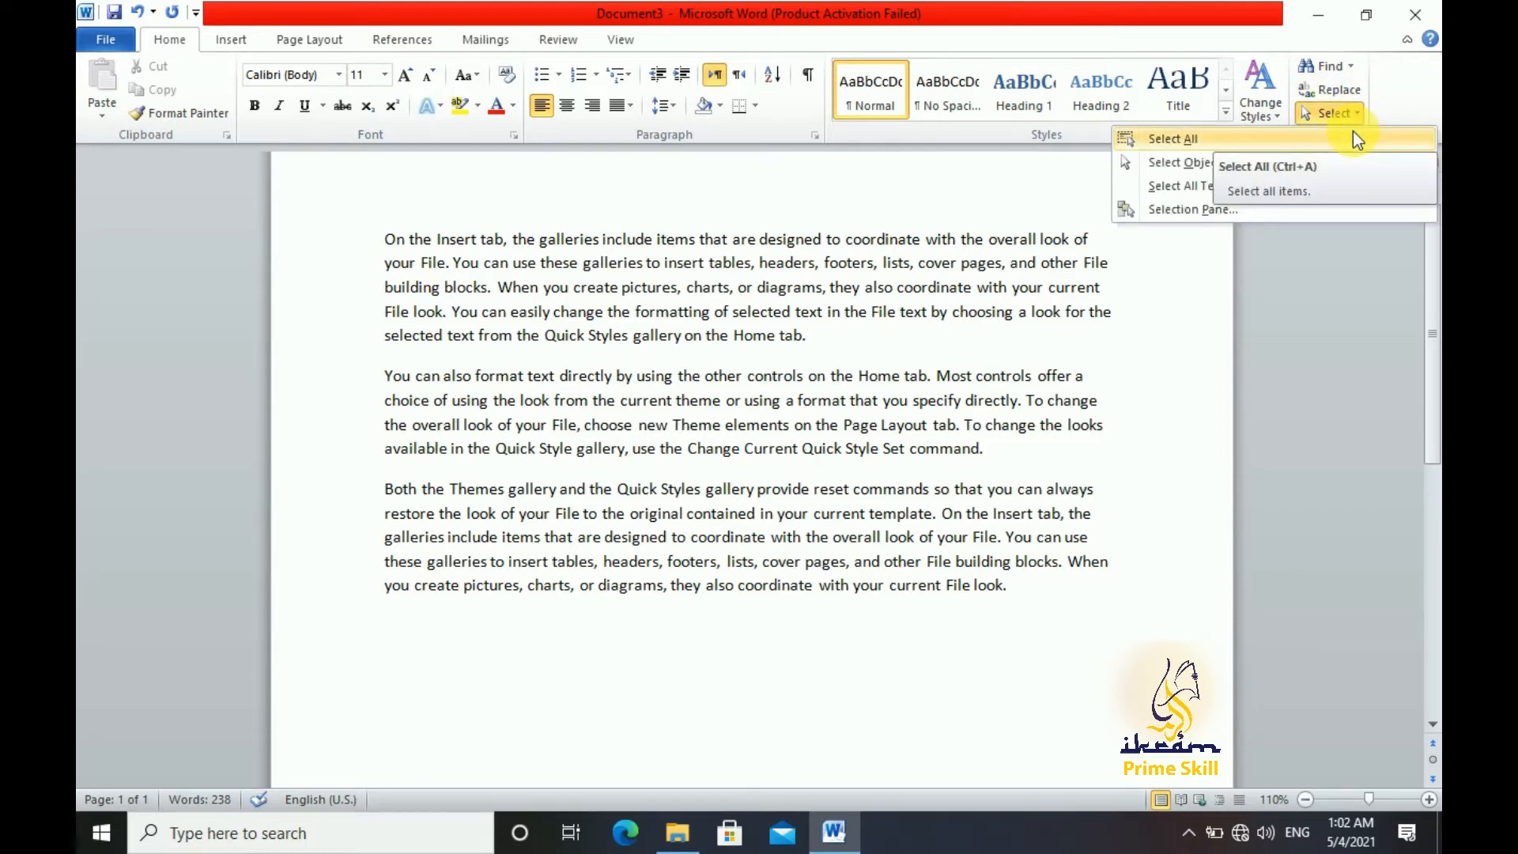
left_click(912, 356)
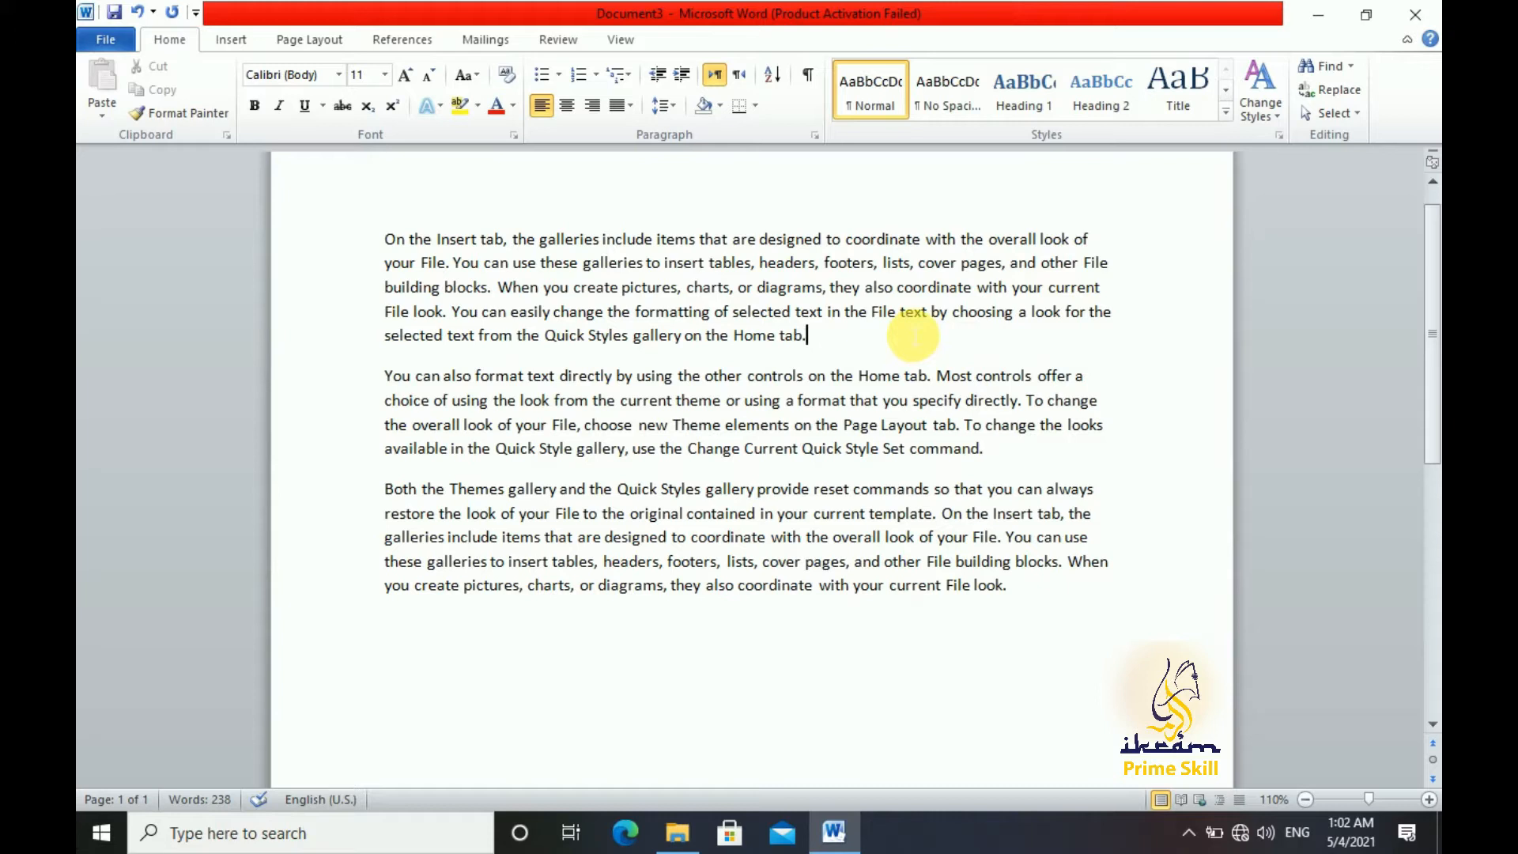
Color "use these galleries to insert tables, headers", "directly by using" through "current theme", and "designed to coordinate with the overall" red
left_click_drag(513, 265, 815, 268)
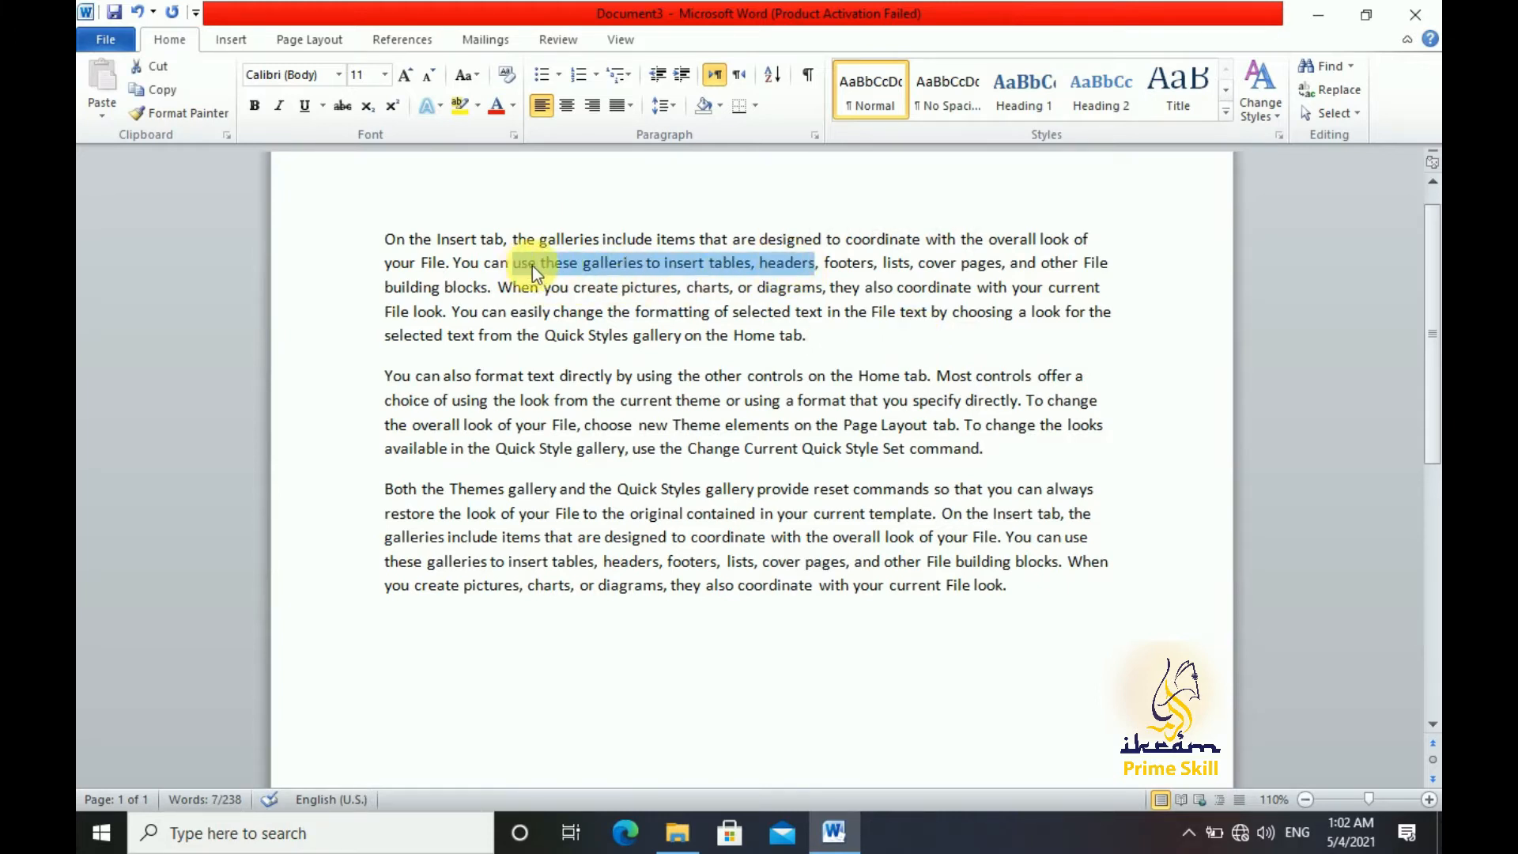
left_click(498, 105)
left_click_drag(560, 376, 723, 401)
left_click(495, 111)
left_click_drag(605, 538, 883, 538)
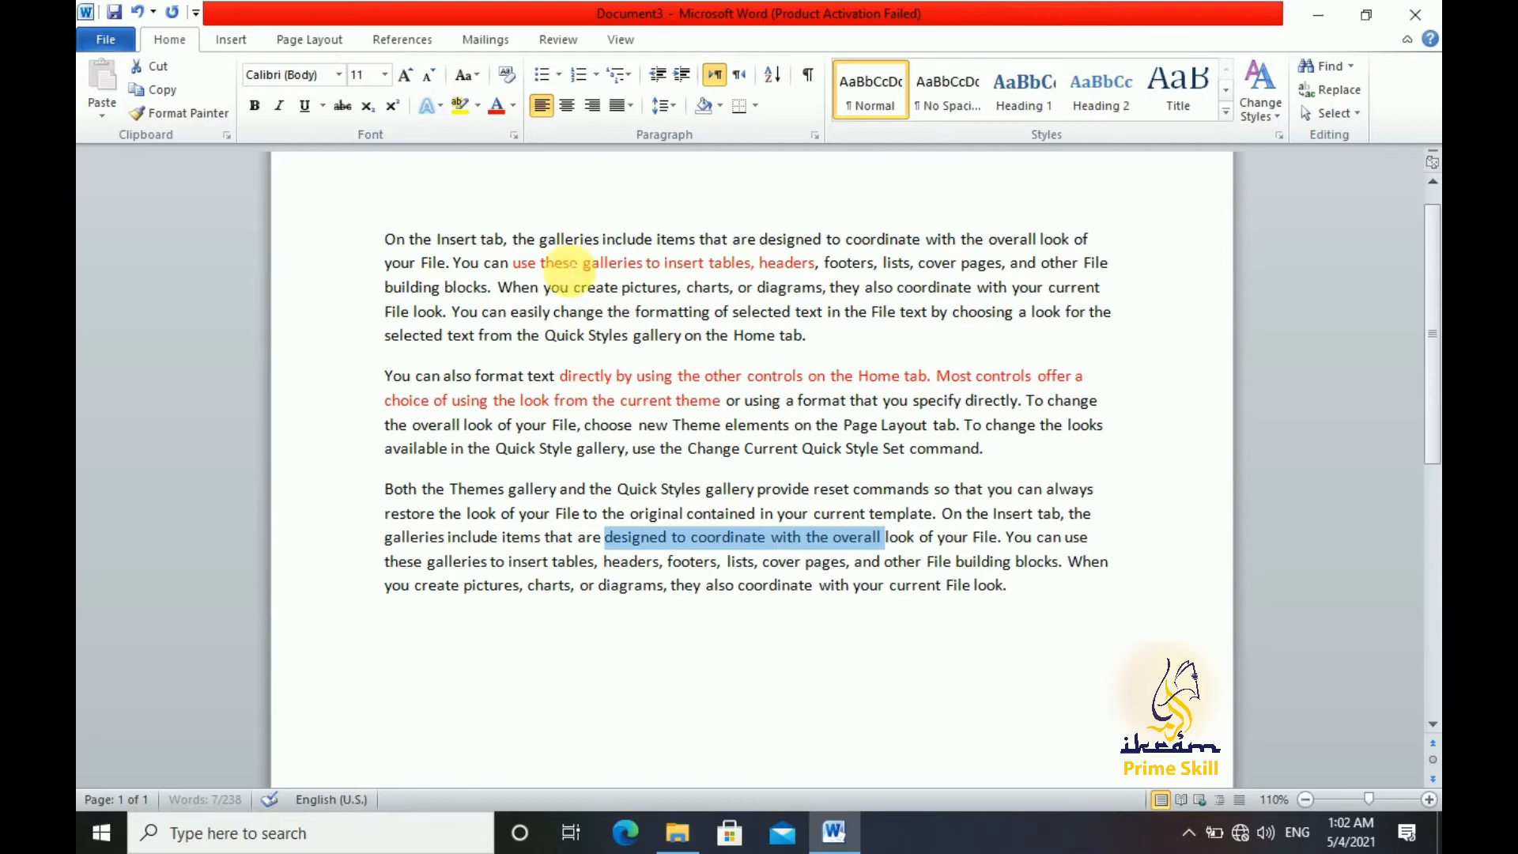
left_click(496, 107)
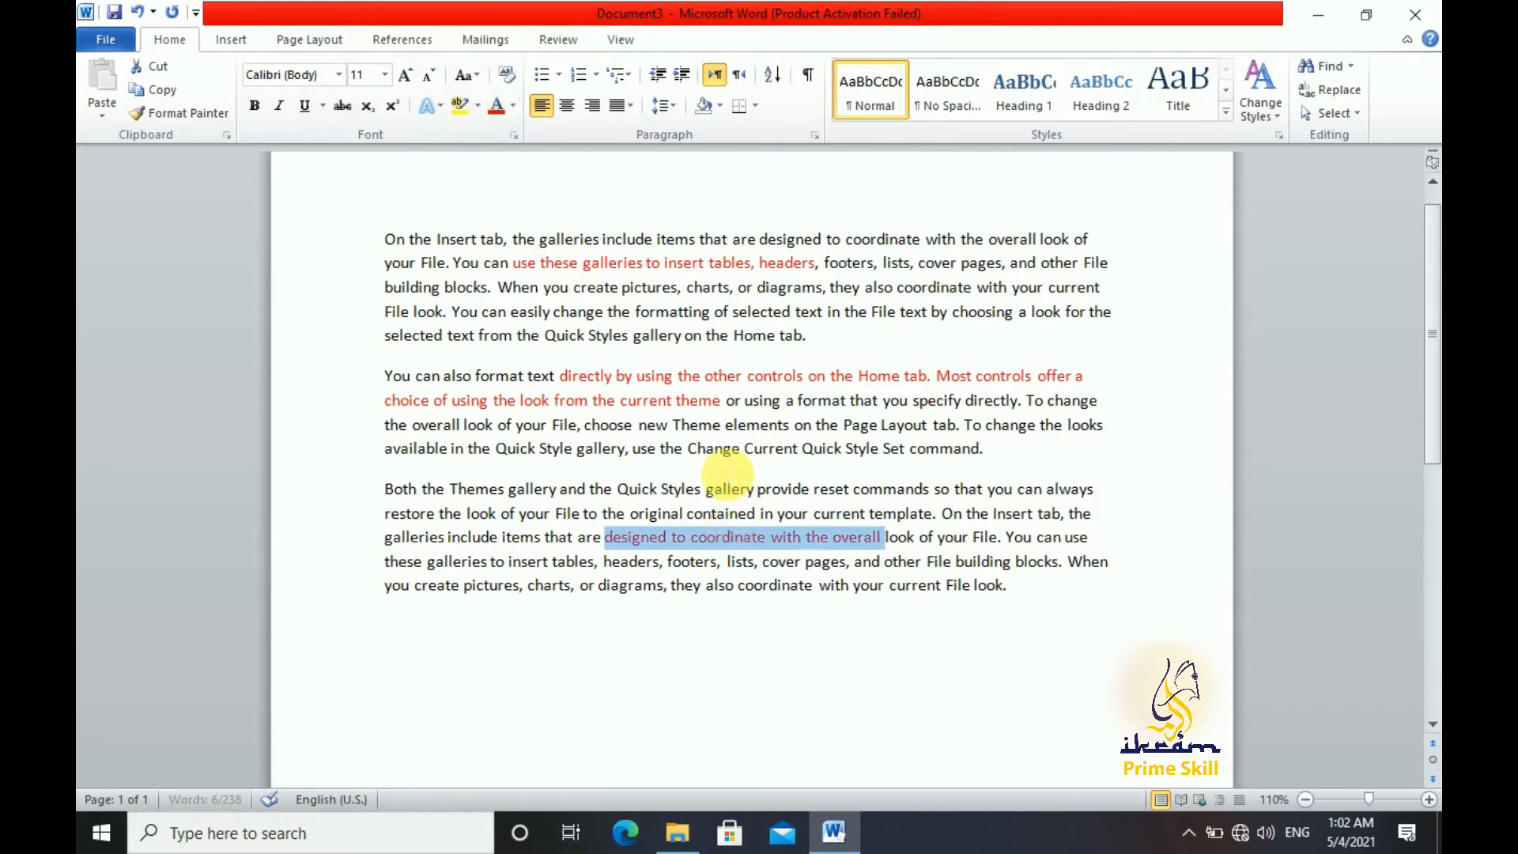
Select all text with formatting similar to the red phrase in the second paragraph, and clear the selection
left_click(666, 376)
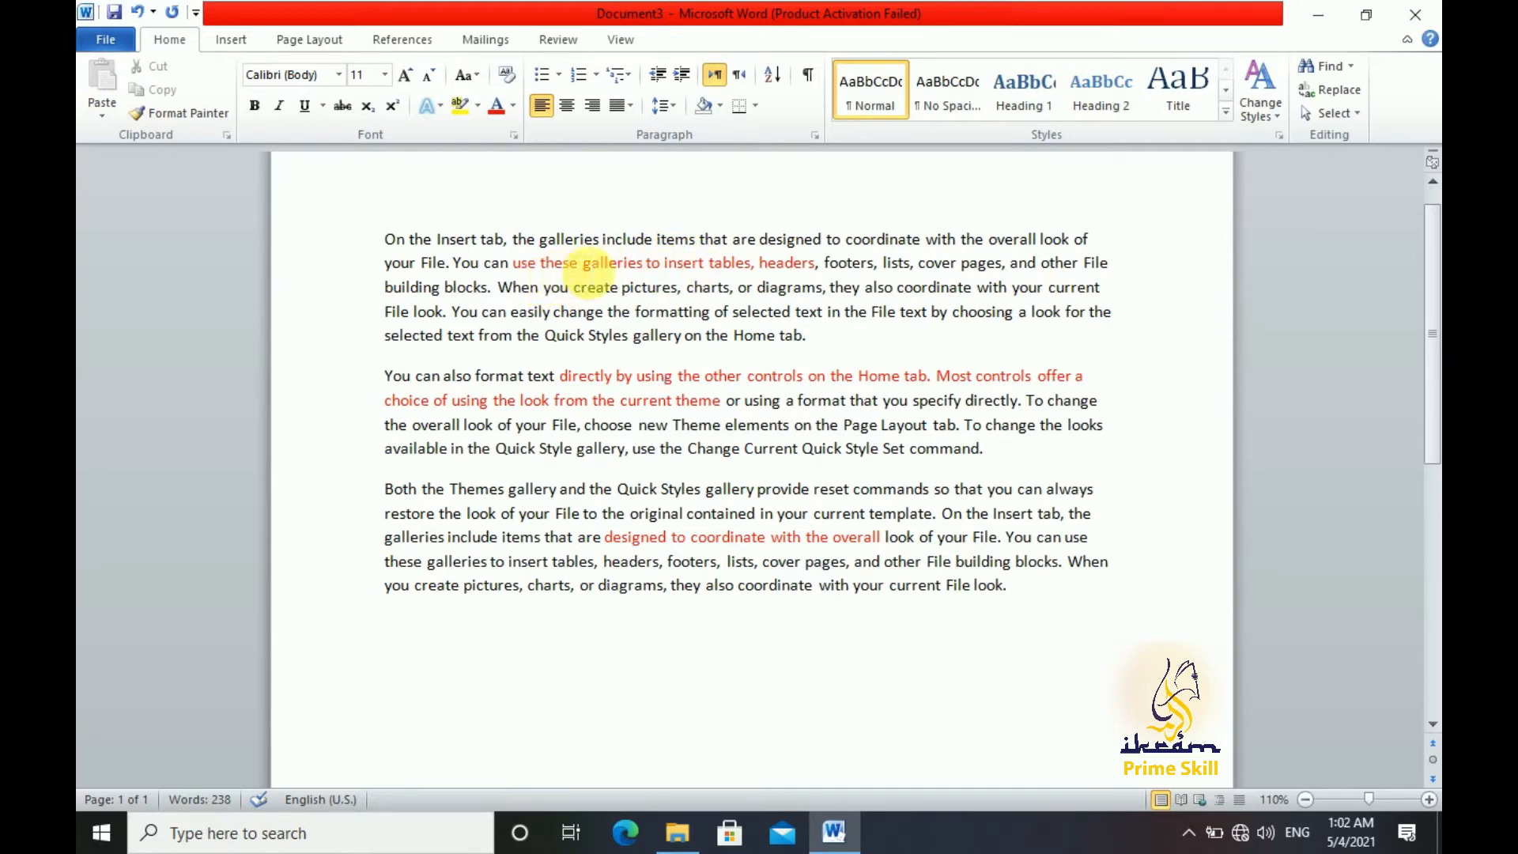
left_click(610, 265)
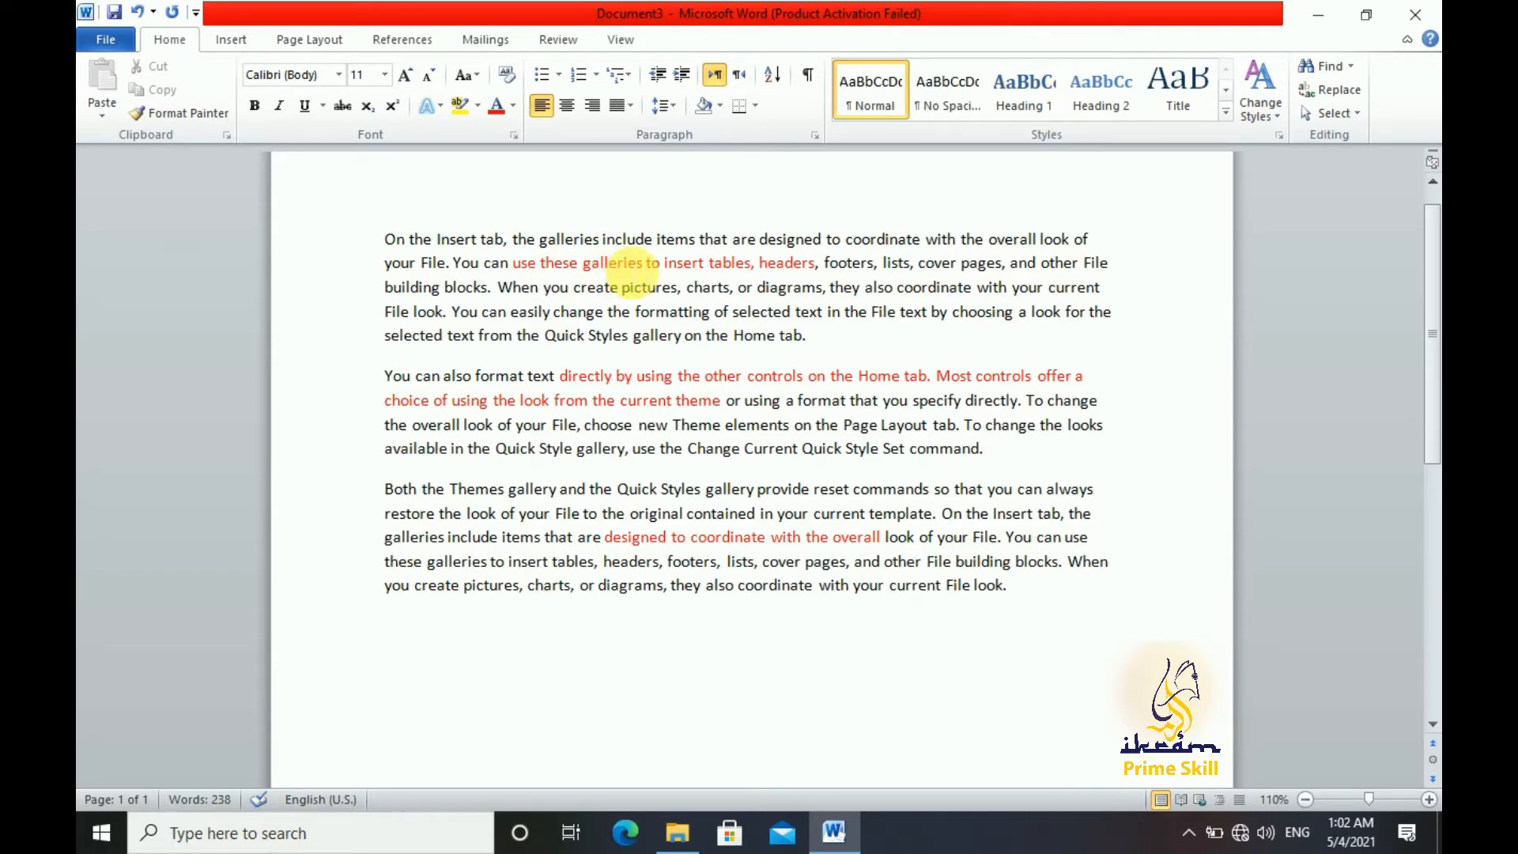
left_click(631, 272)
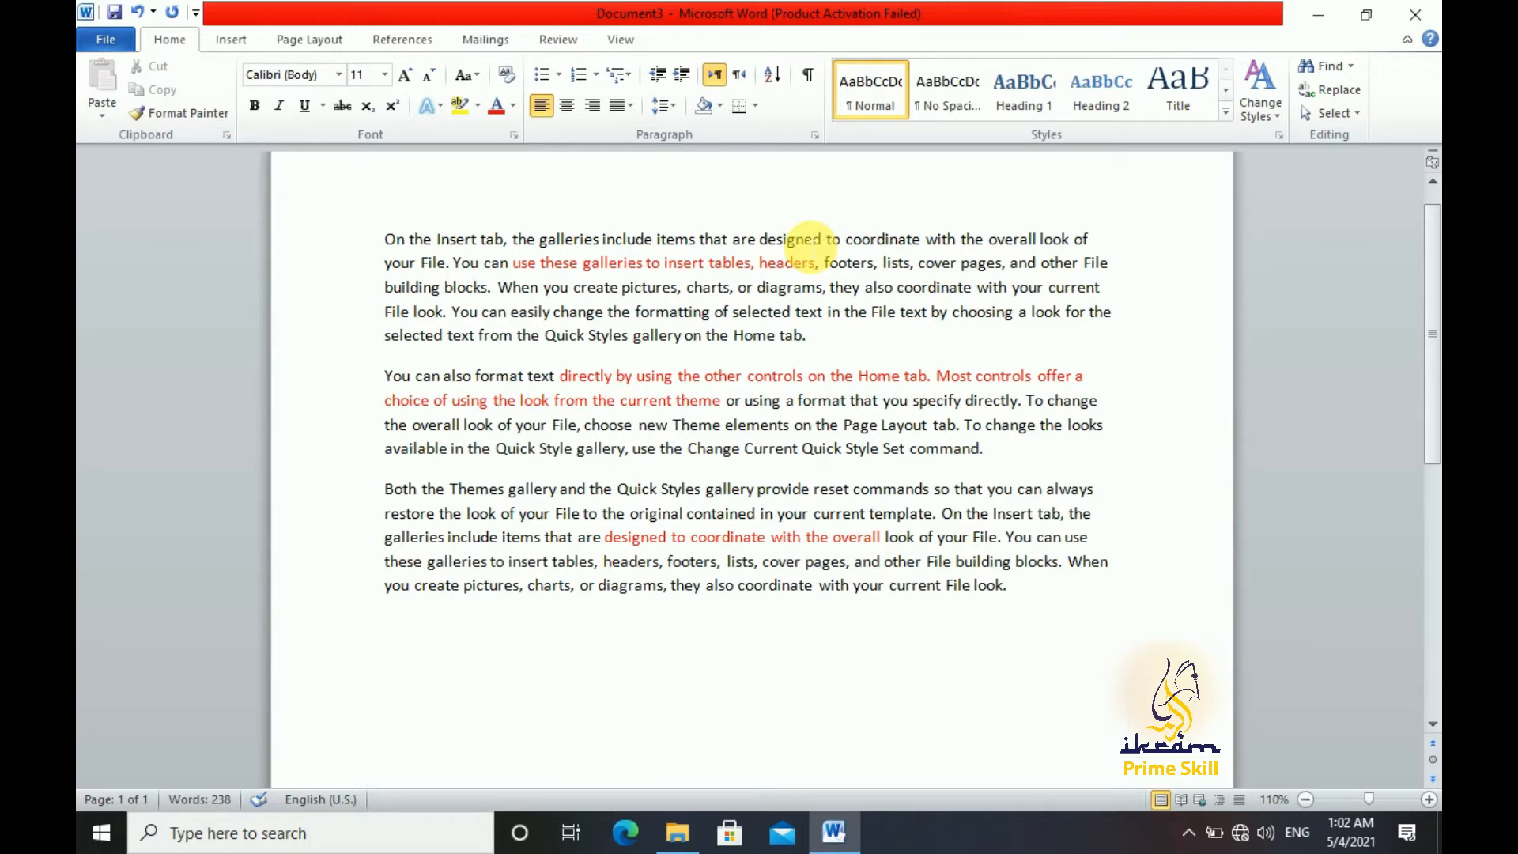
left_click(737, 265)
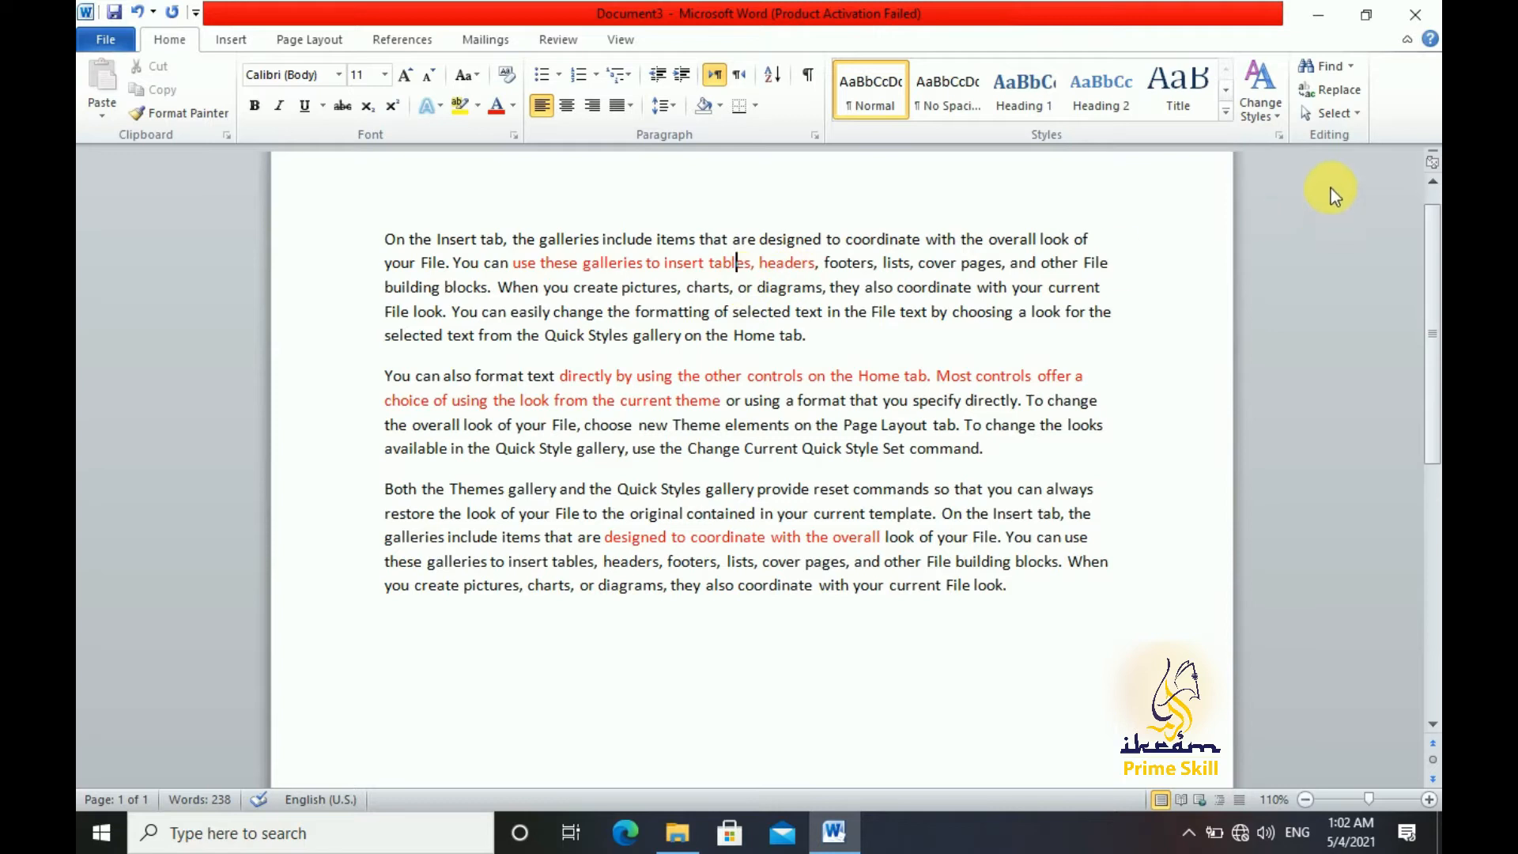
left_click(797, 377)
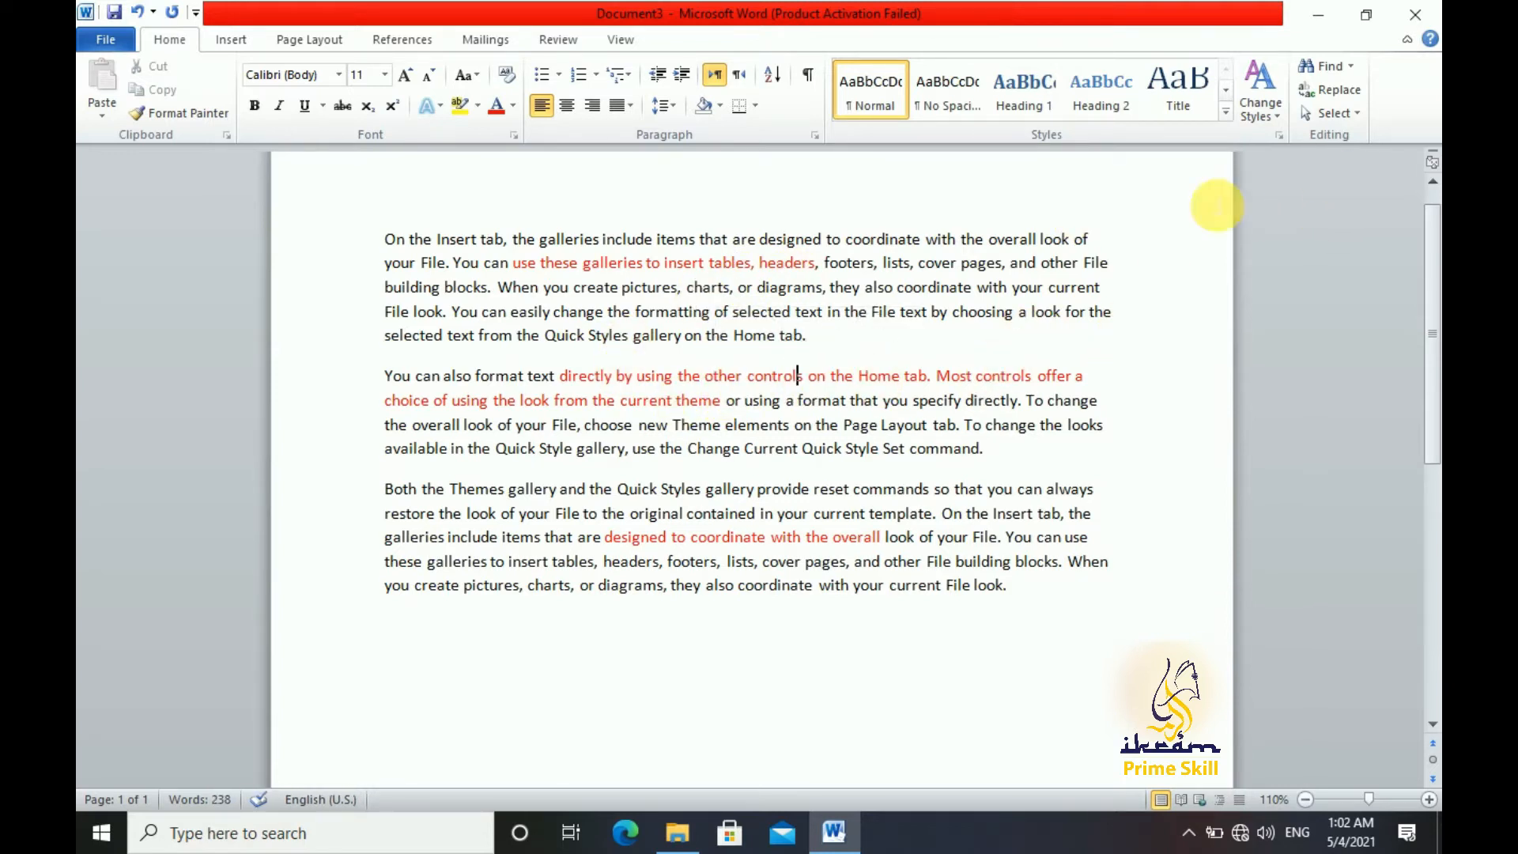
left_click(1358, 116)
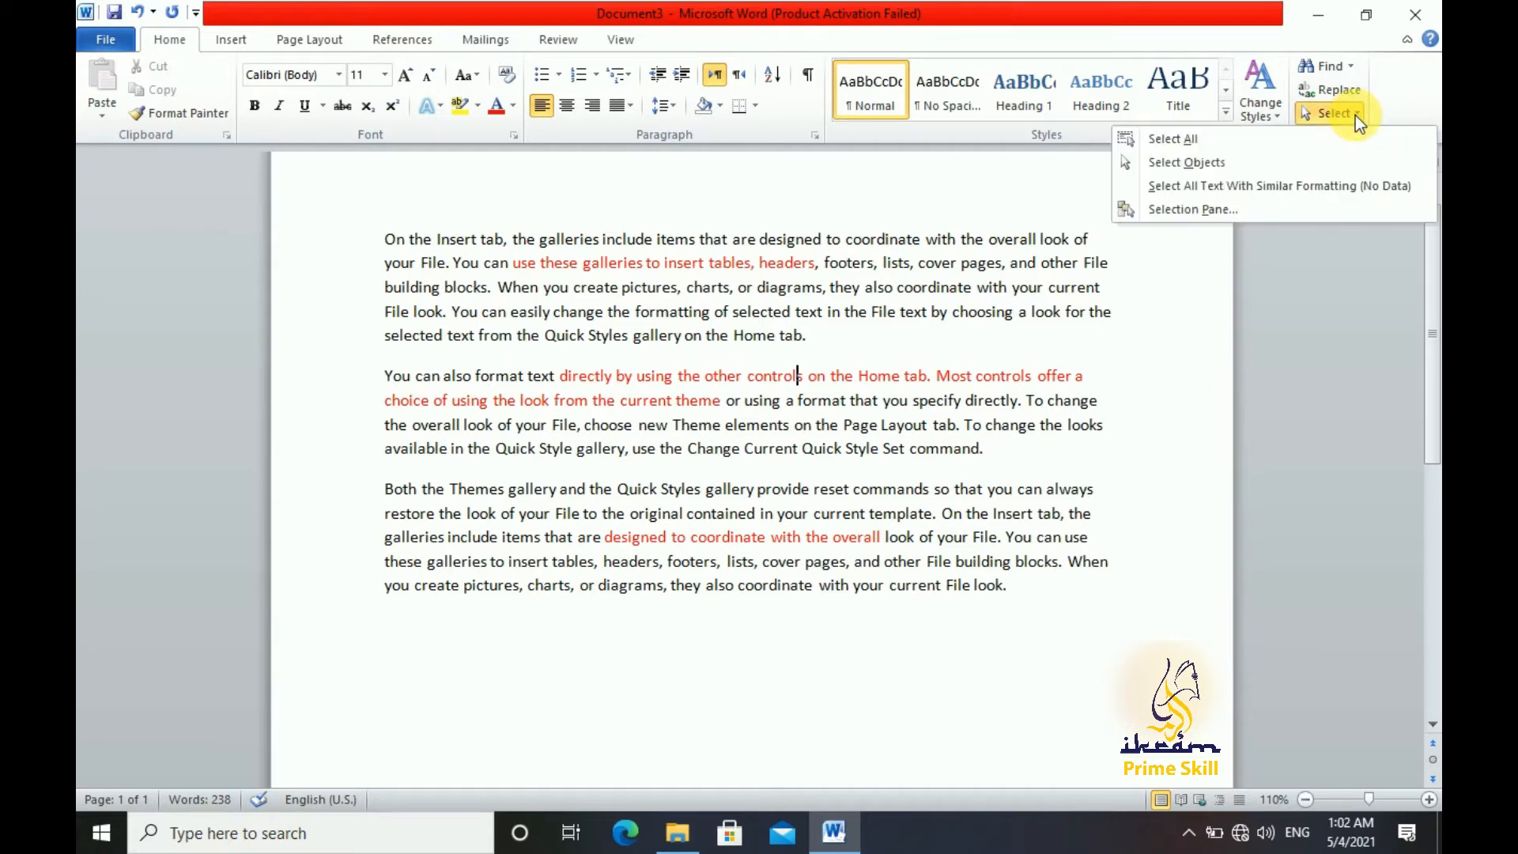
left_click(1346, 183)
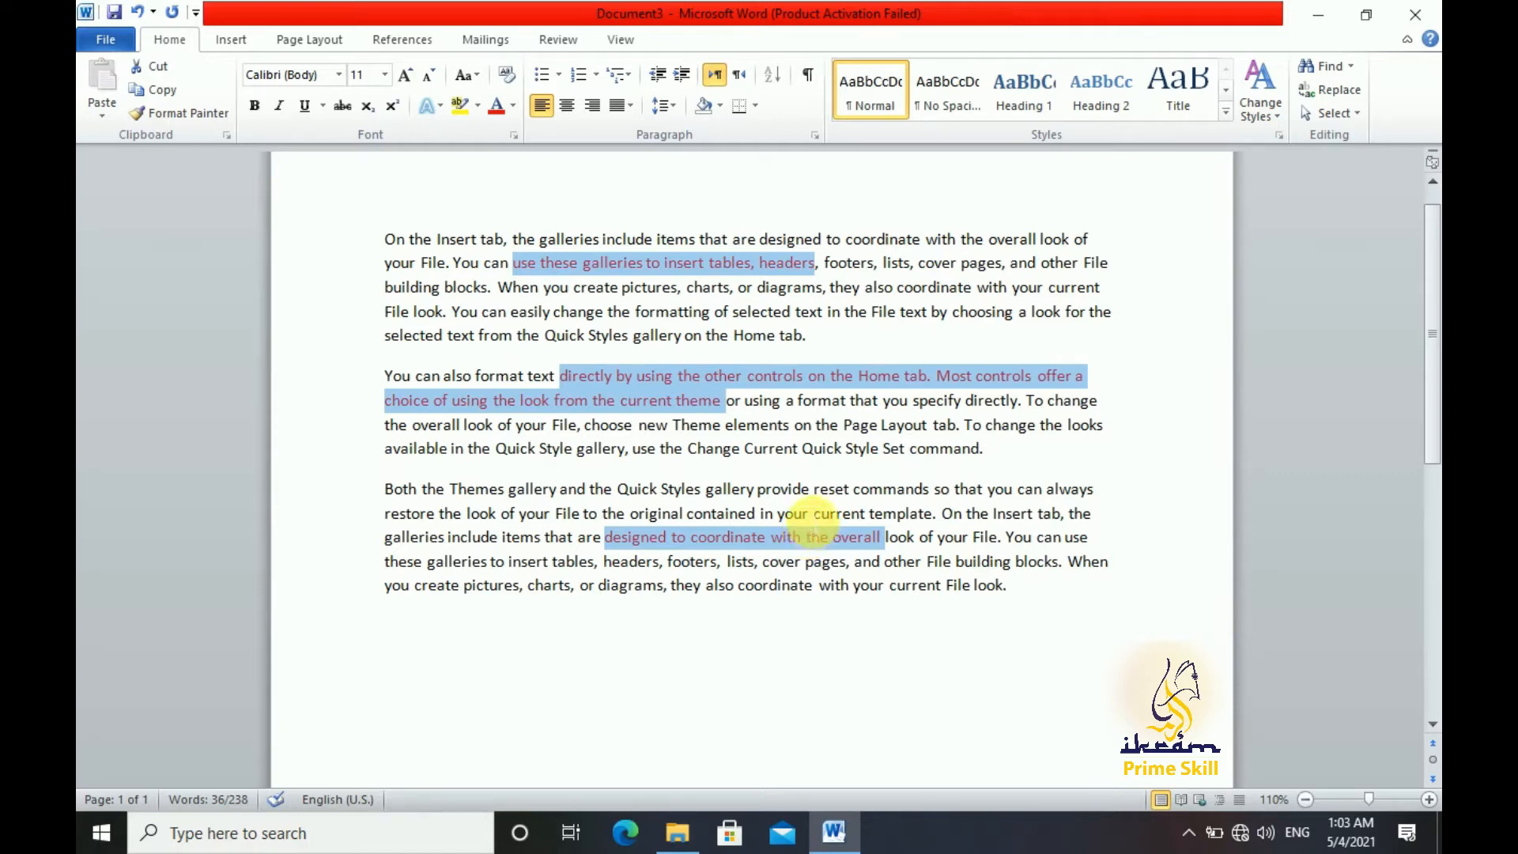
left_click(802, 311)
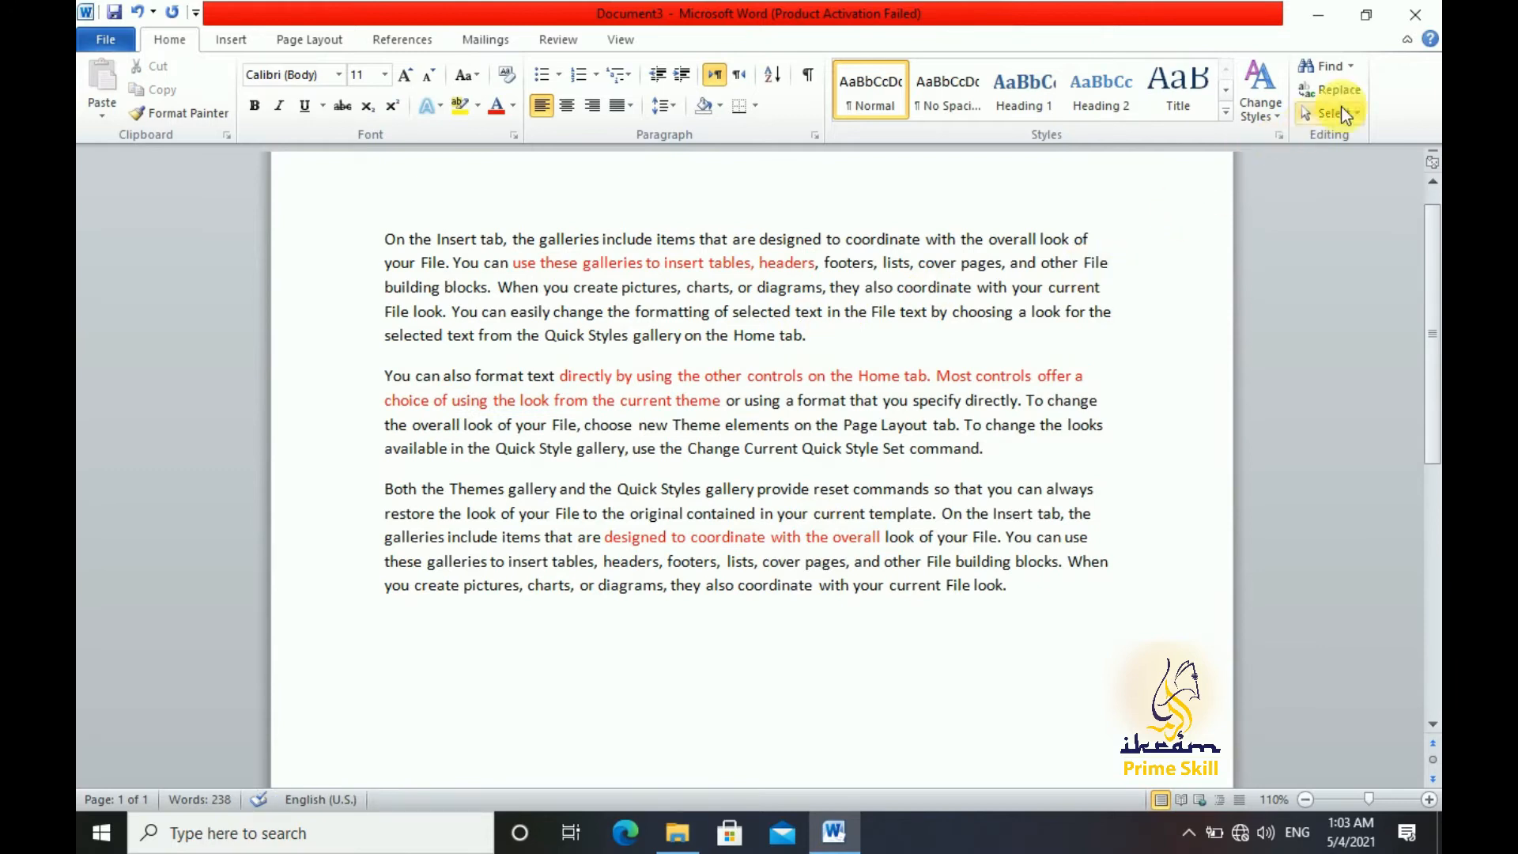
left_click(1352, 66)
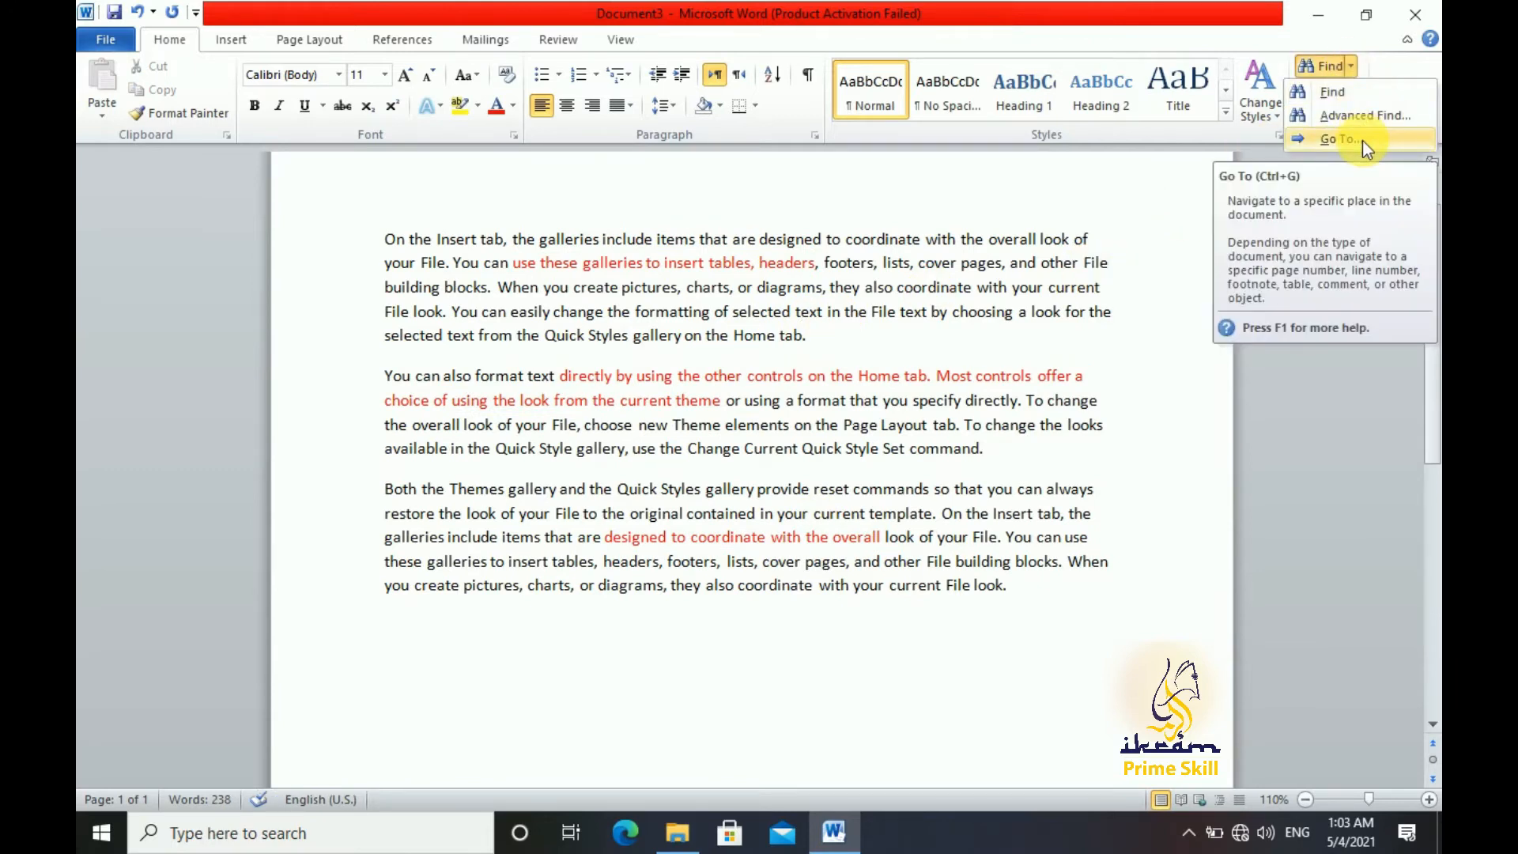
left_click(823, 522)
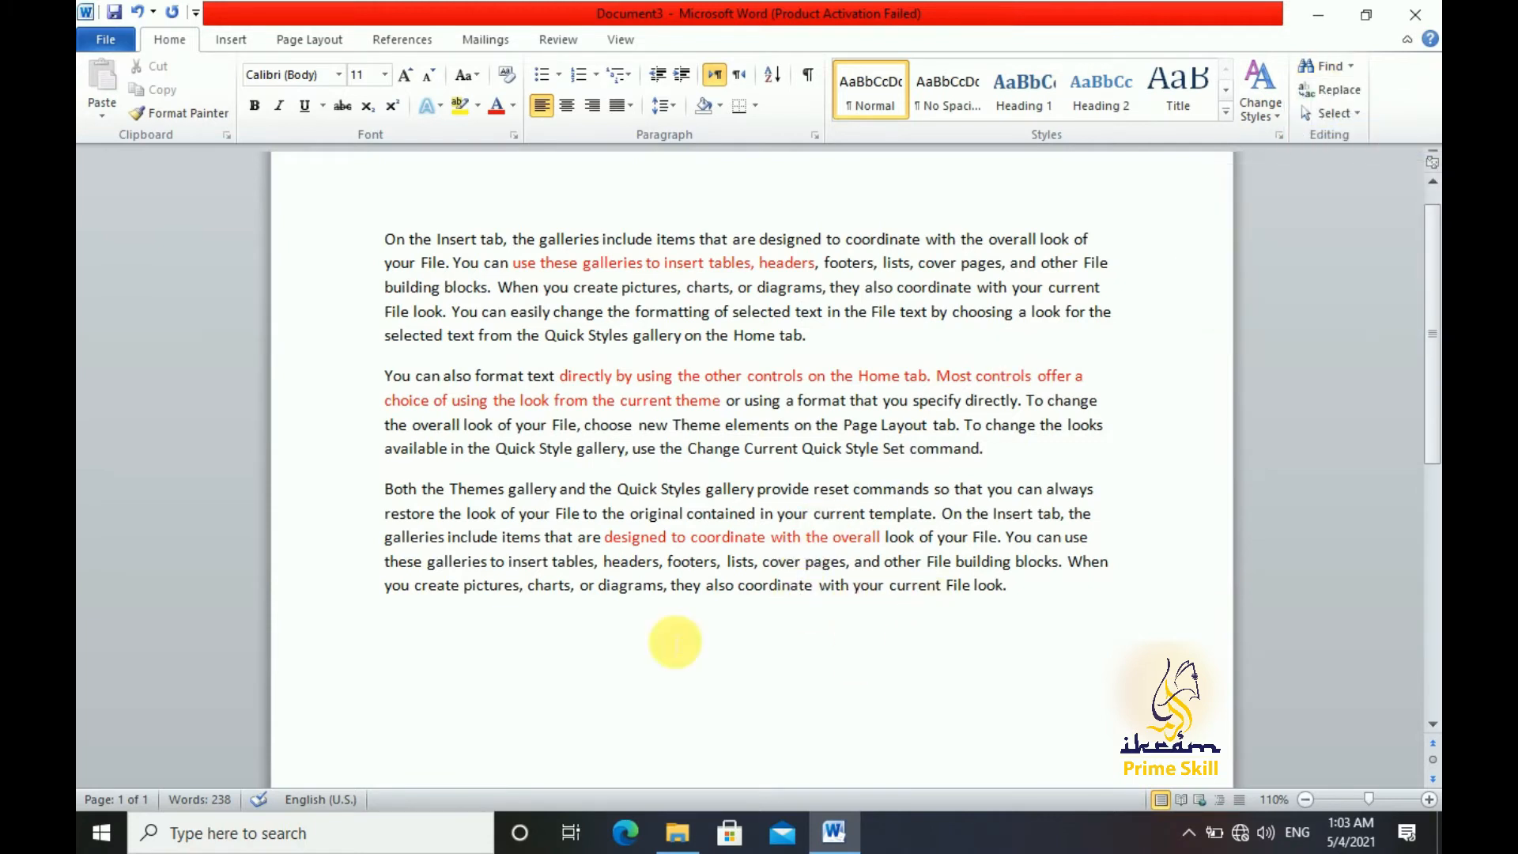
Add blank lines below the last paragraph until the document continues onto a blank second page
left_click(669, 631)
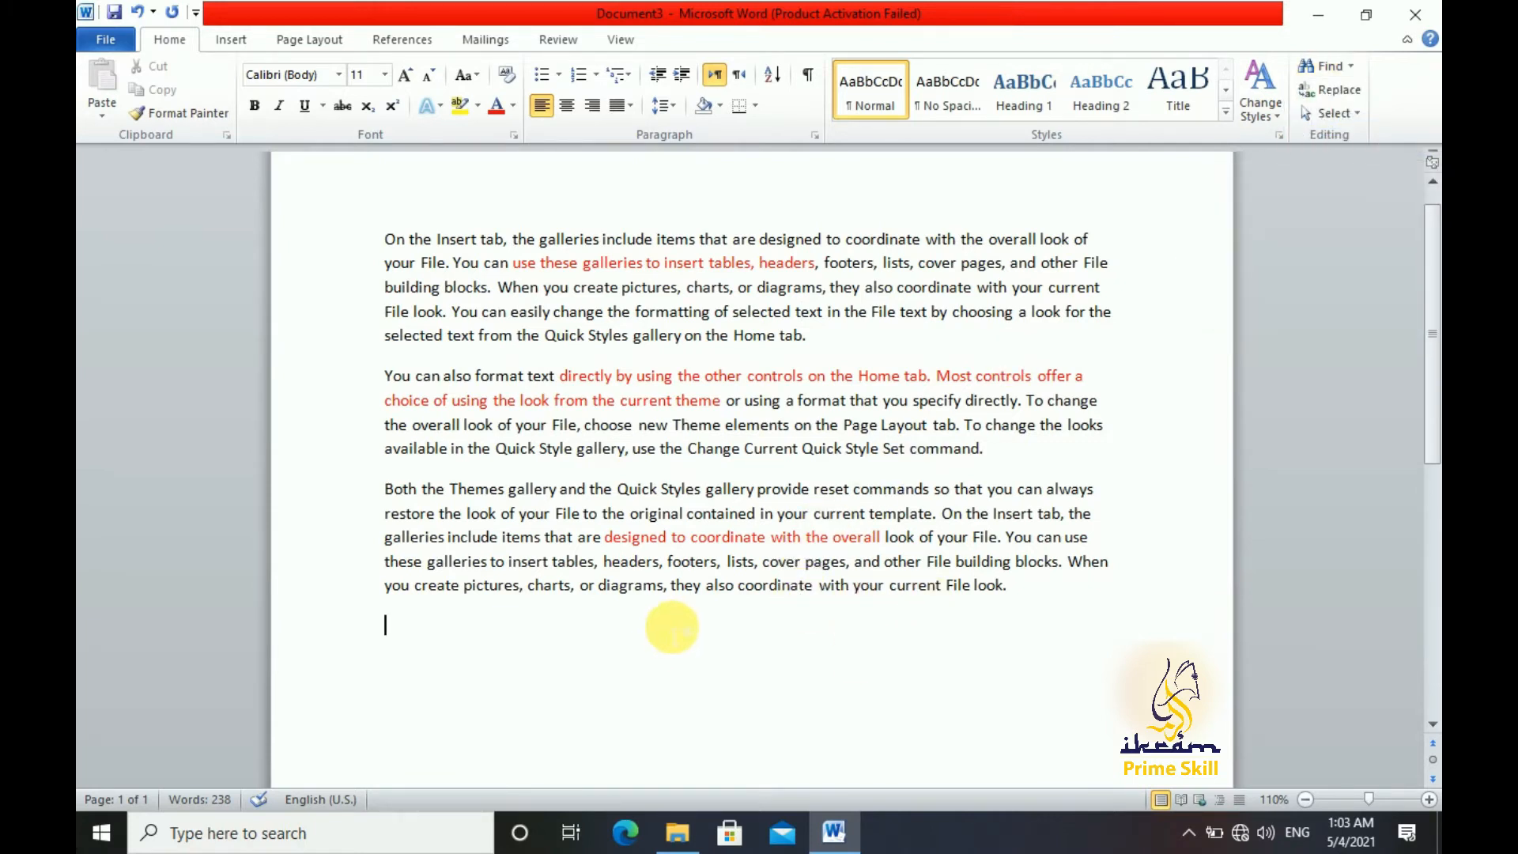
left_click(1308, 798)
left_click(1308, 798)
left_click(1308, 799)
left_click(1309, 798)
left_click(1309, 798)
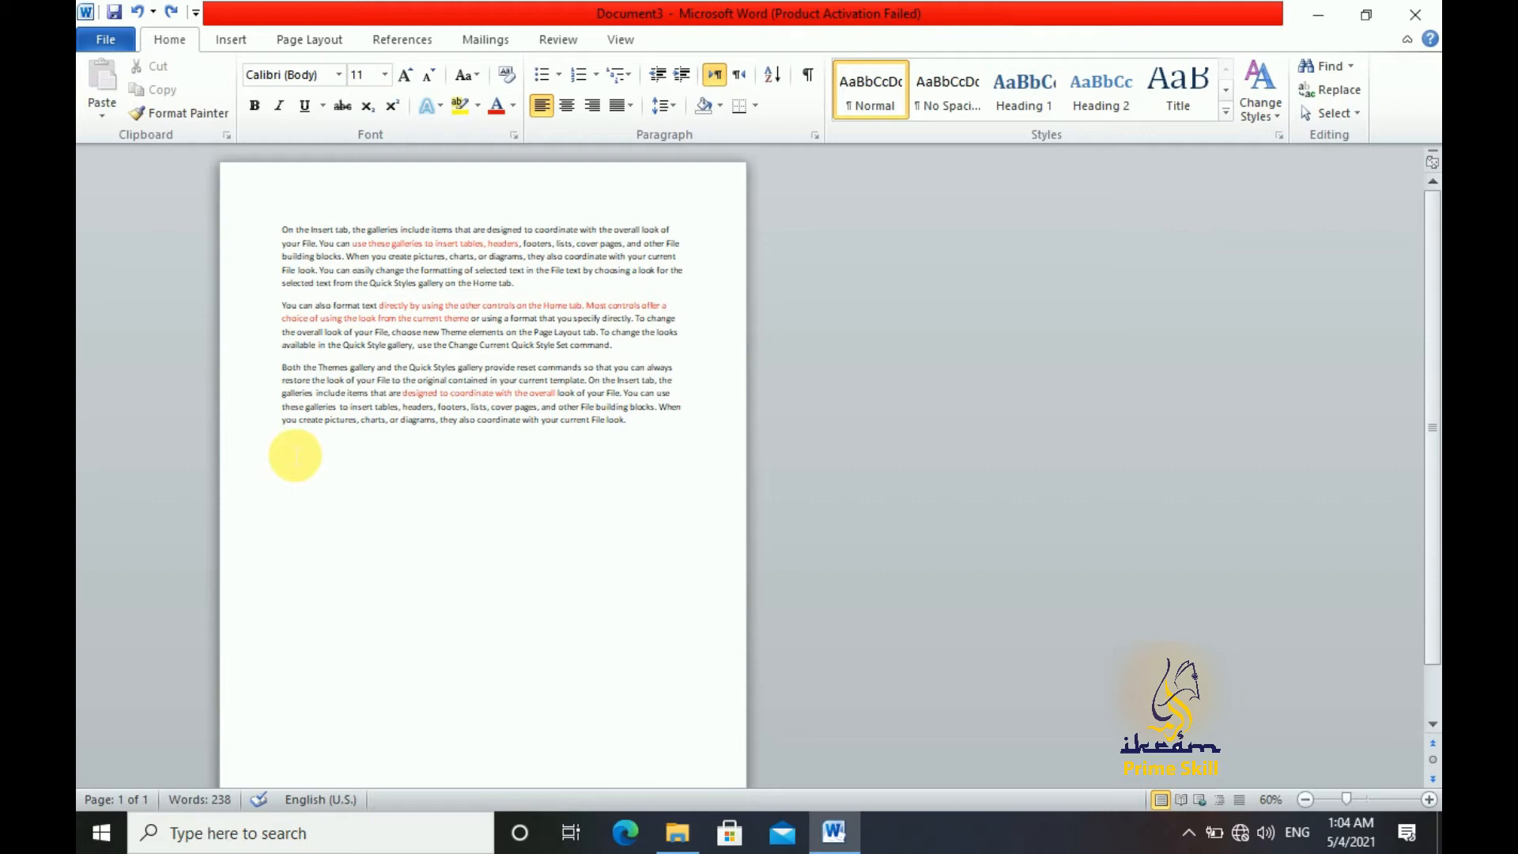
key("Return")
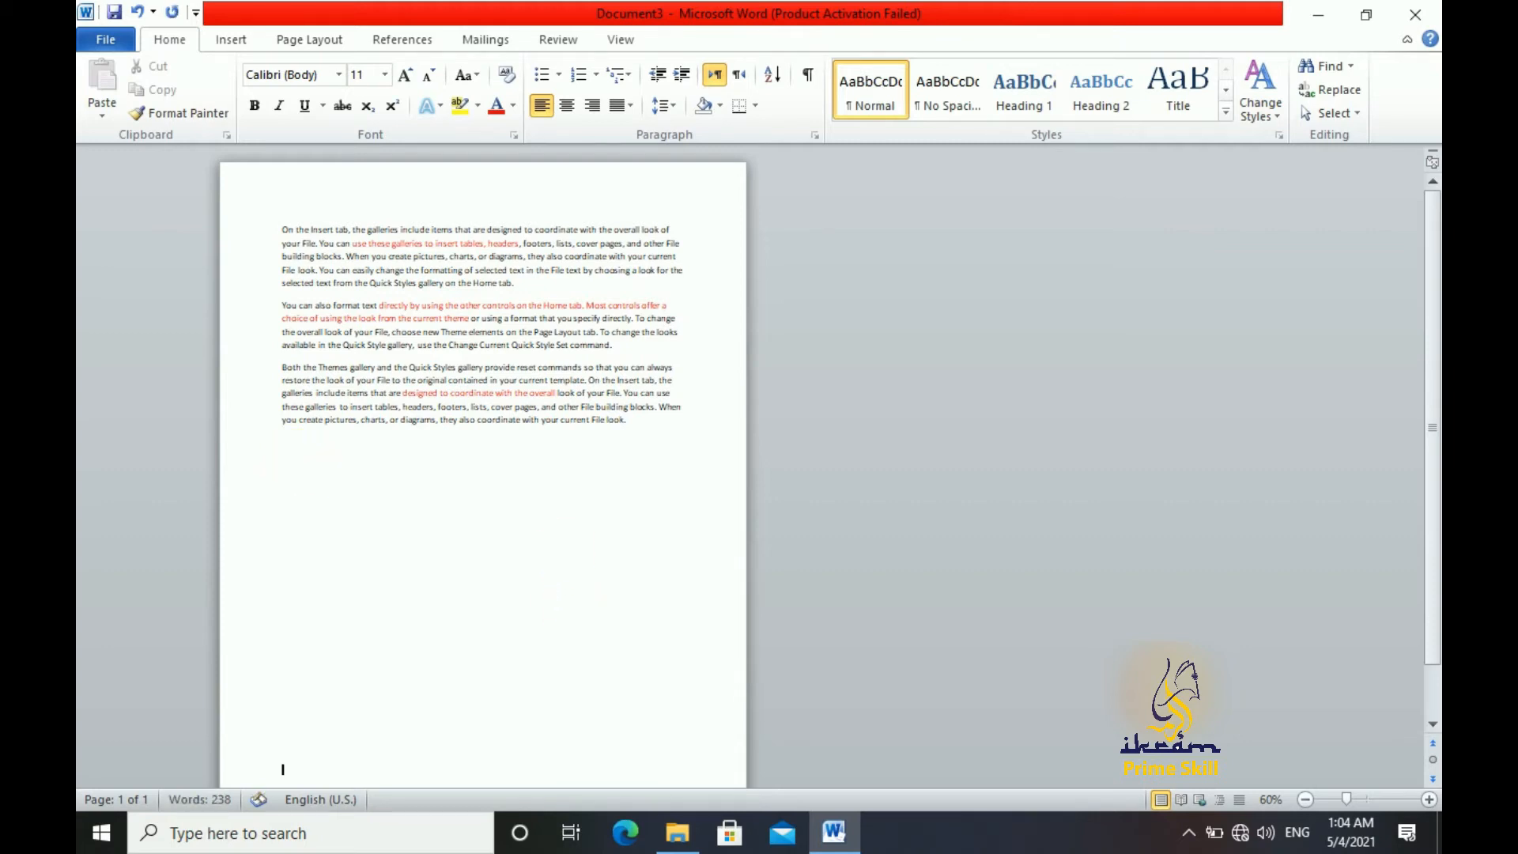
key("ctrl+Return")
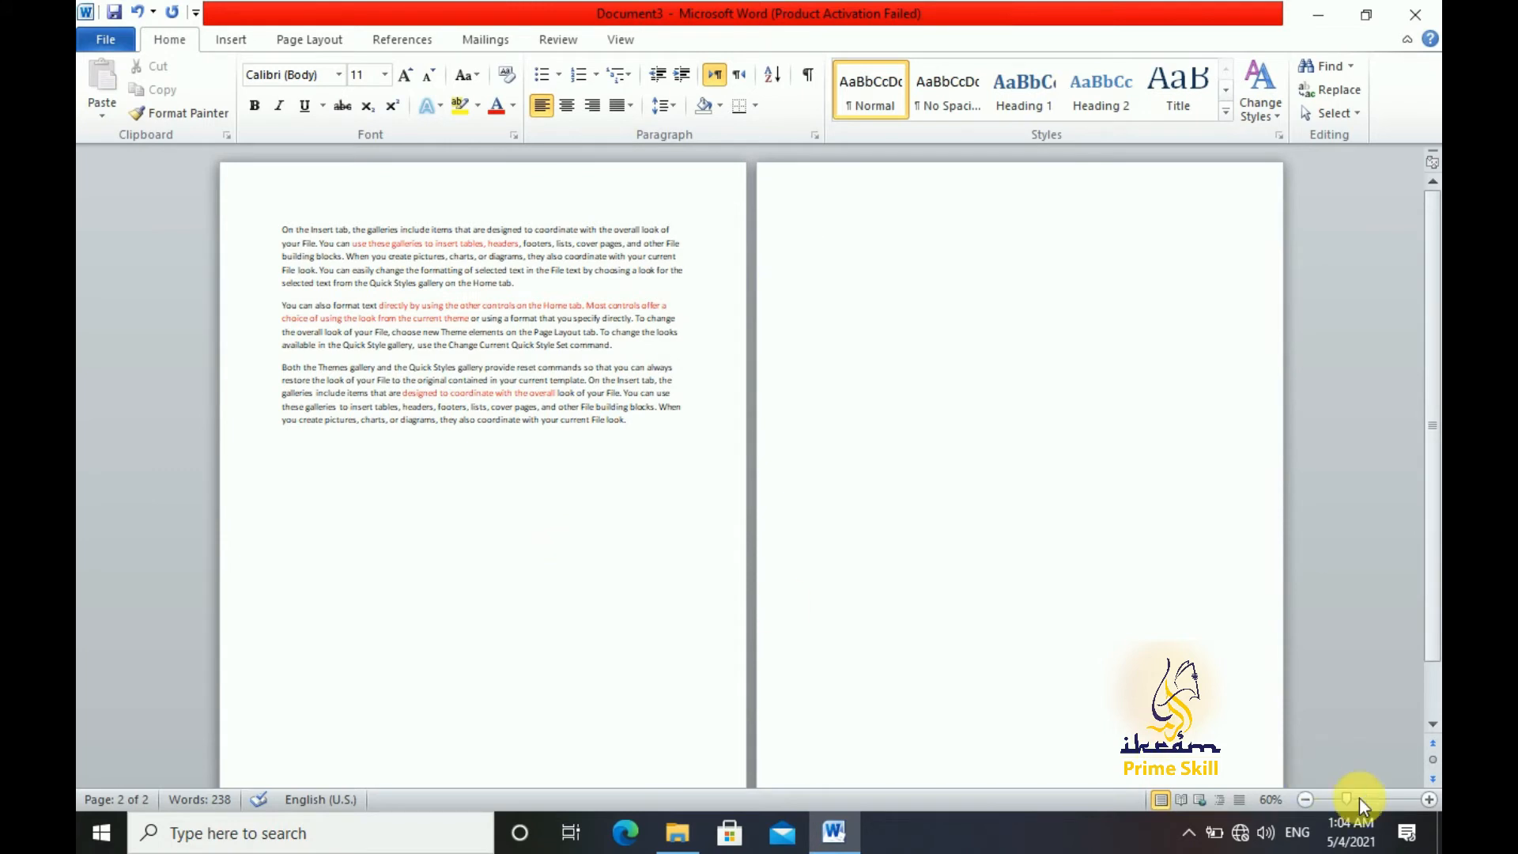
Use Go To to jump to page 1 of the document and back to page 2
left_click(1430, 799)
left_click(1429, 799)
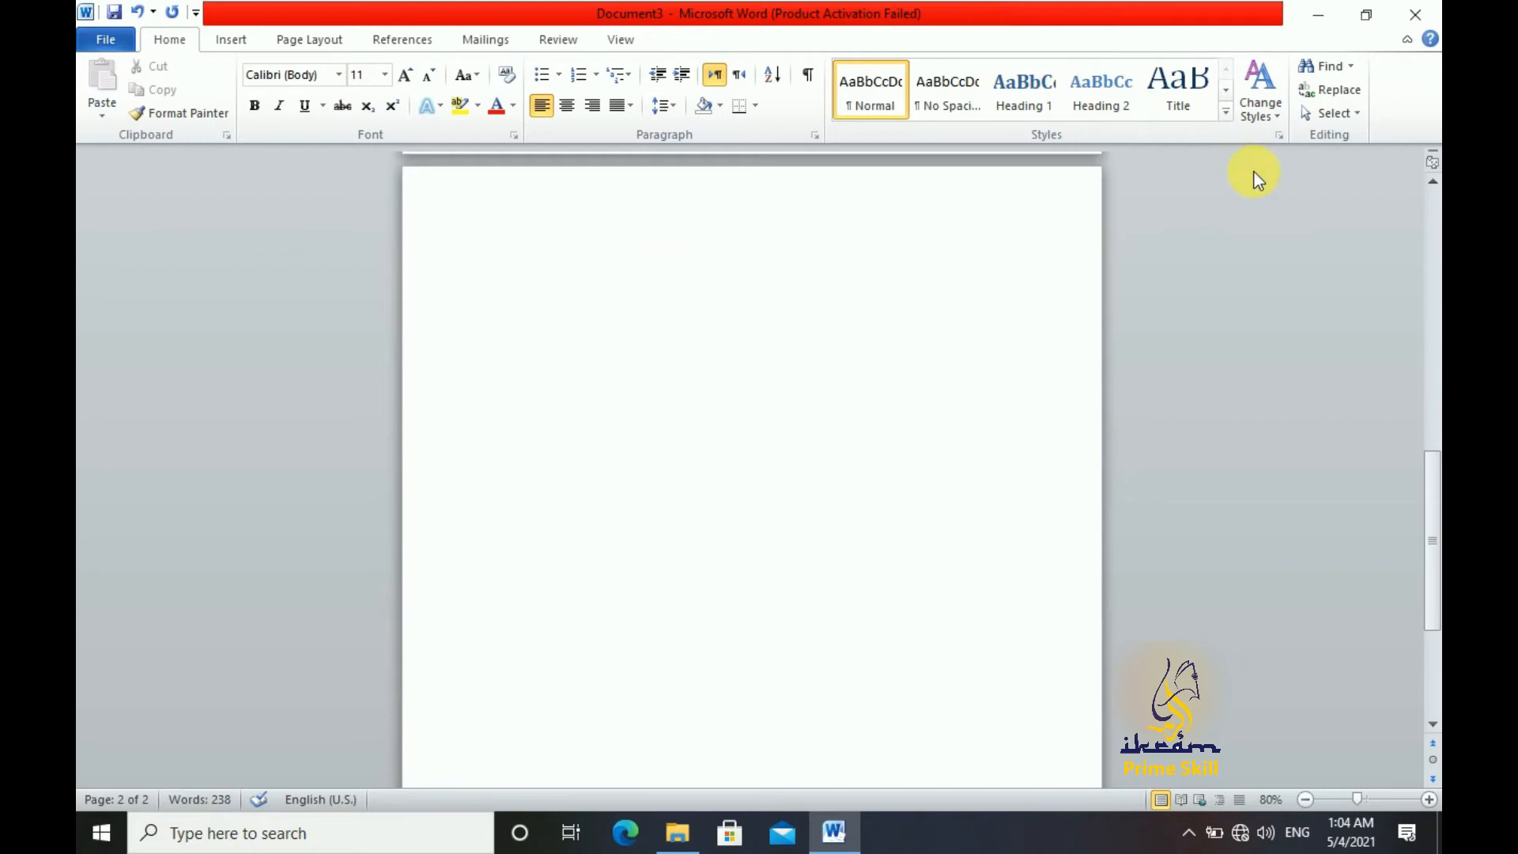
left_click(1352, 68)
left_click(1341, 140)
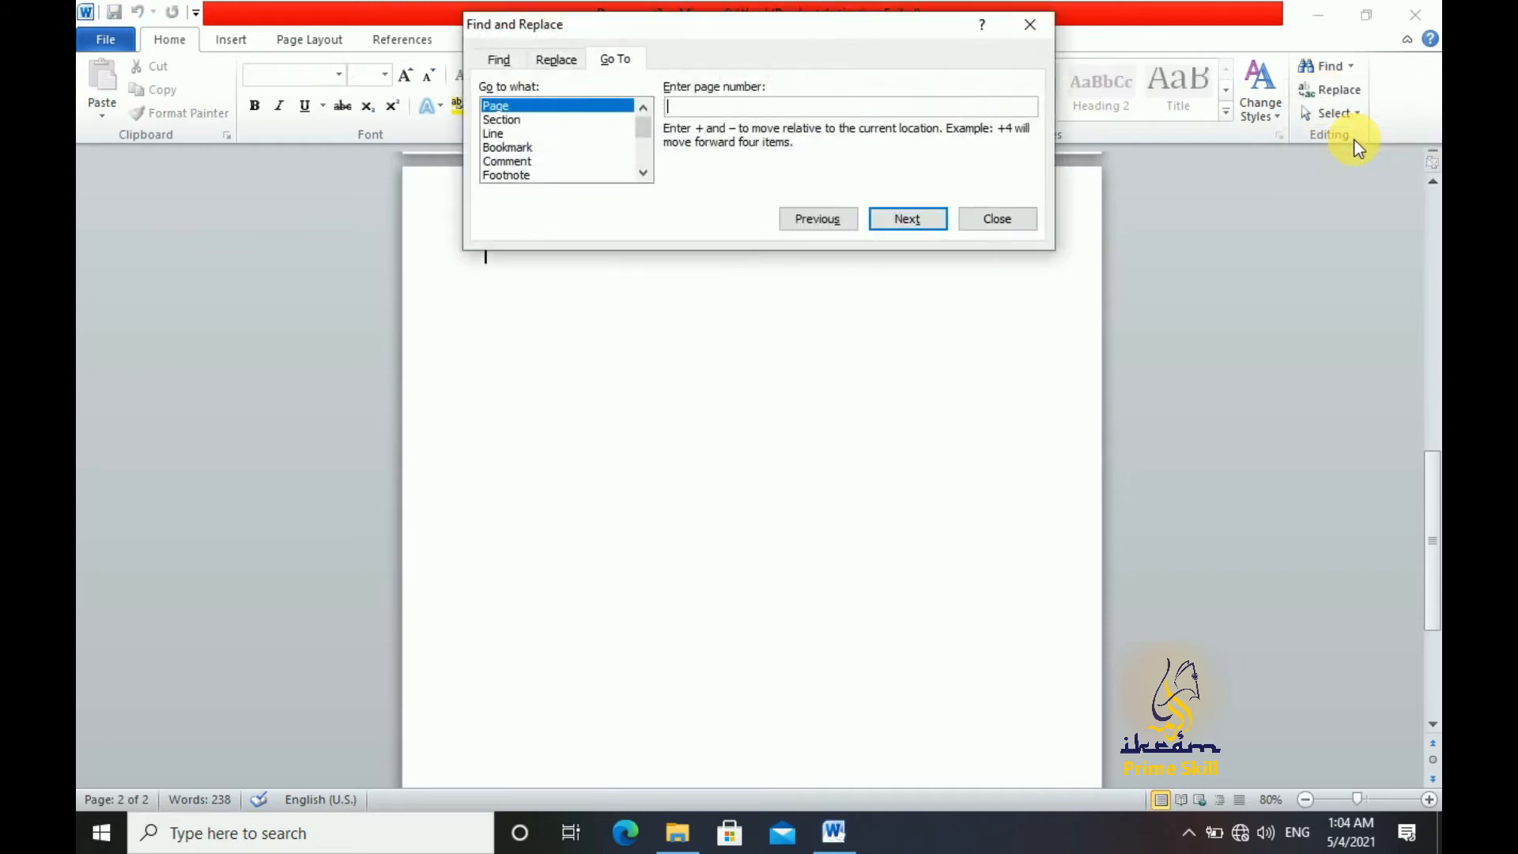
left_click_drag(959, 32, 1071, 216)
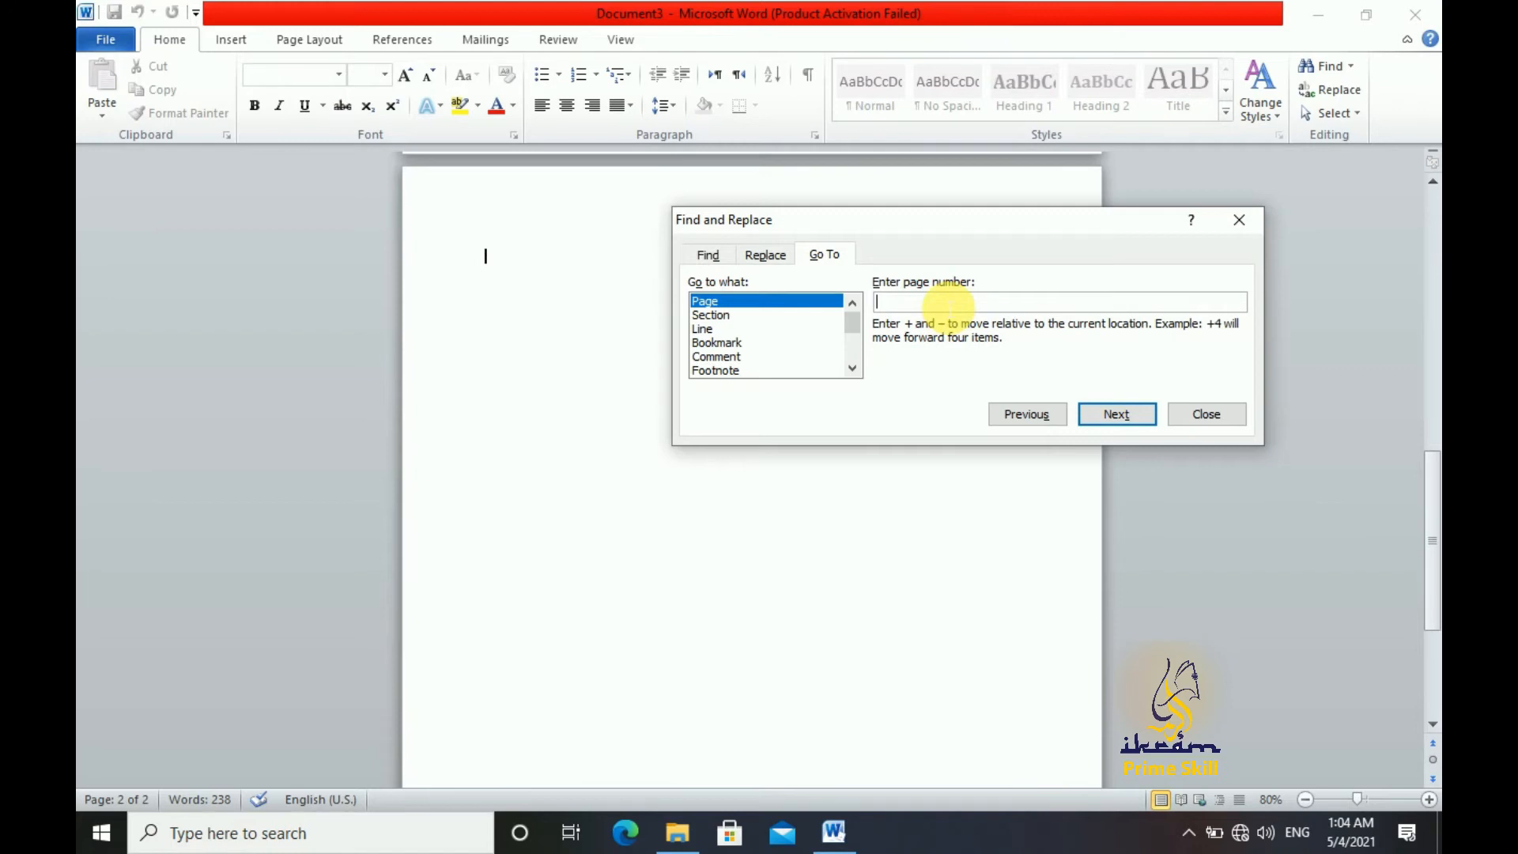
type("1")
left_click(1117, 413)
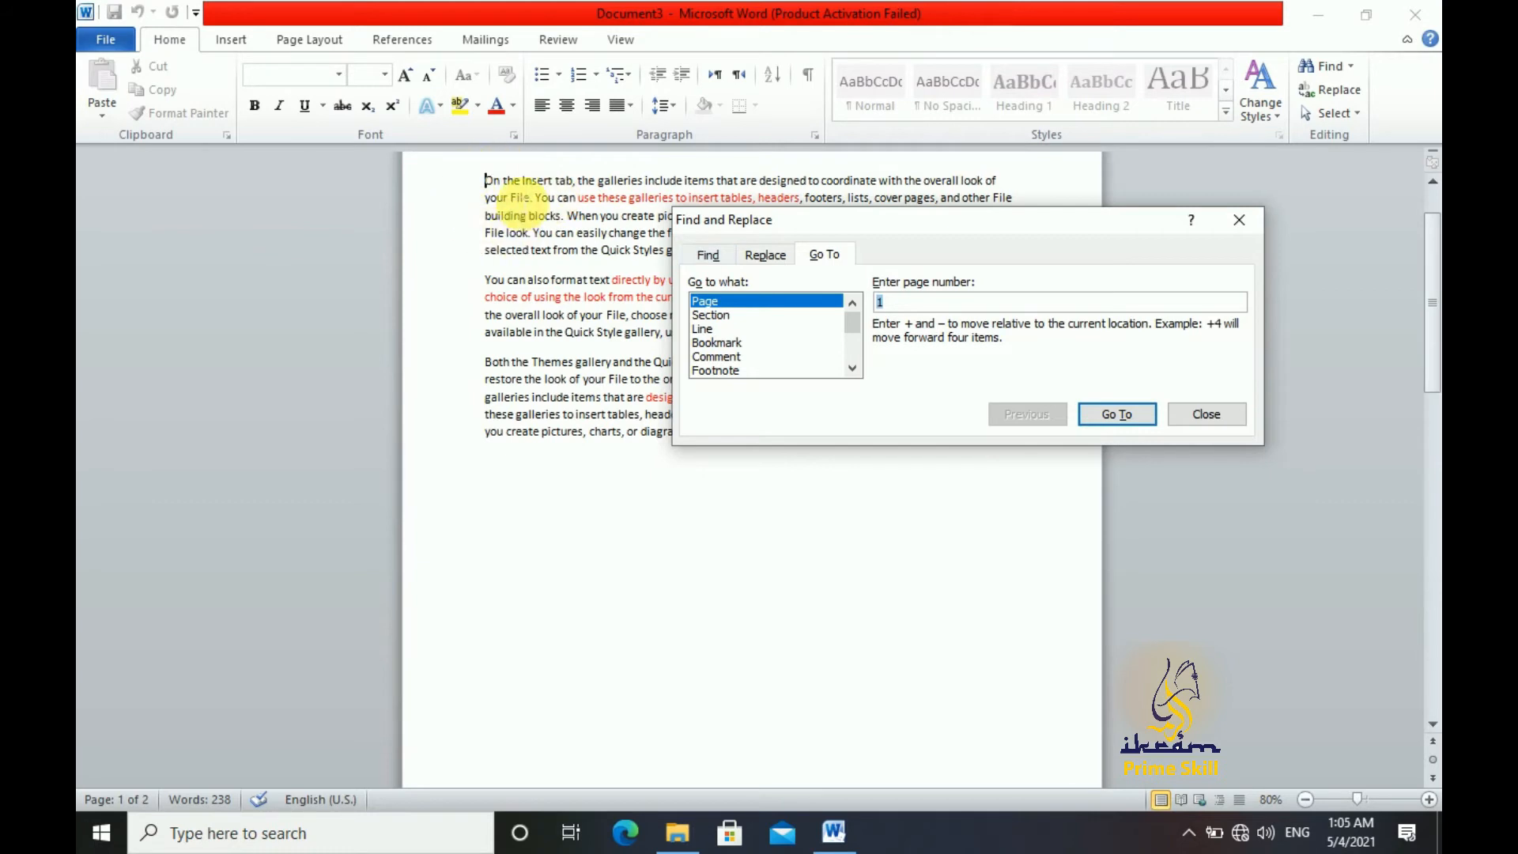
type("2")
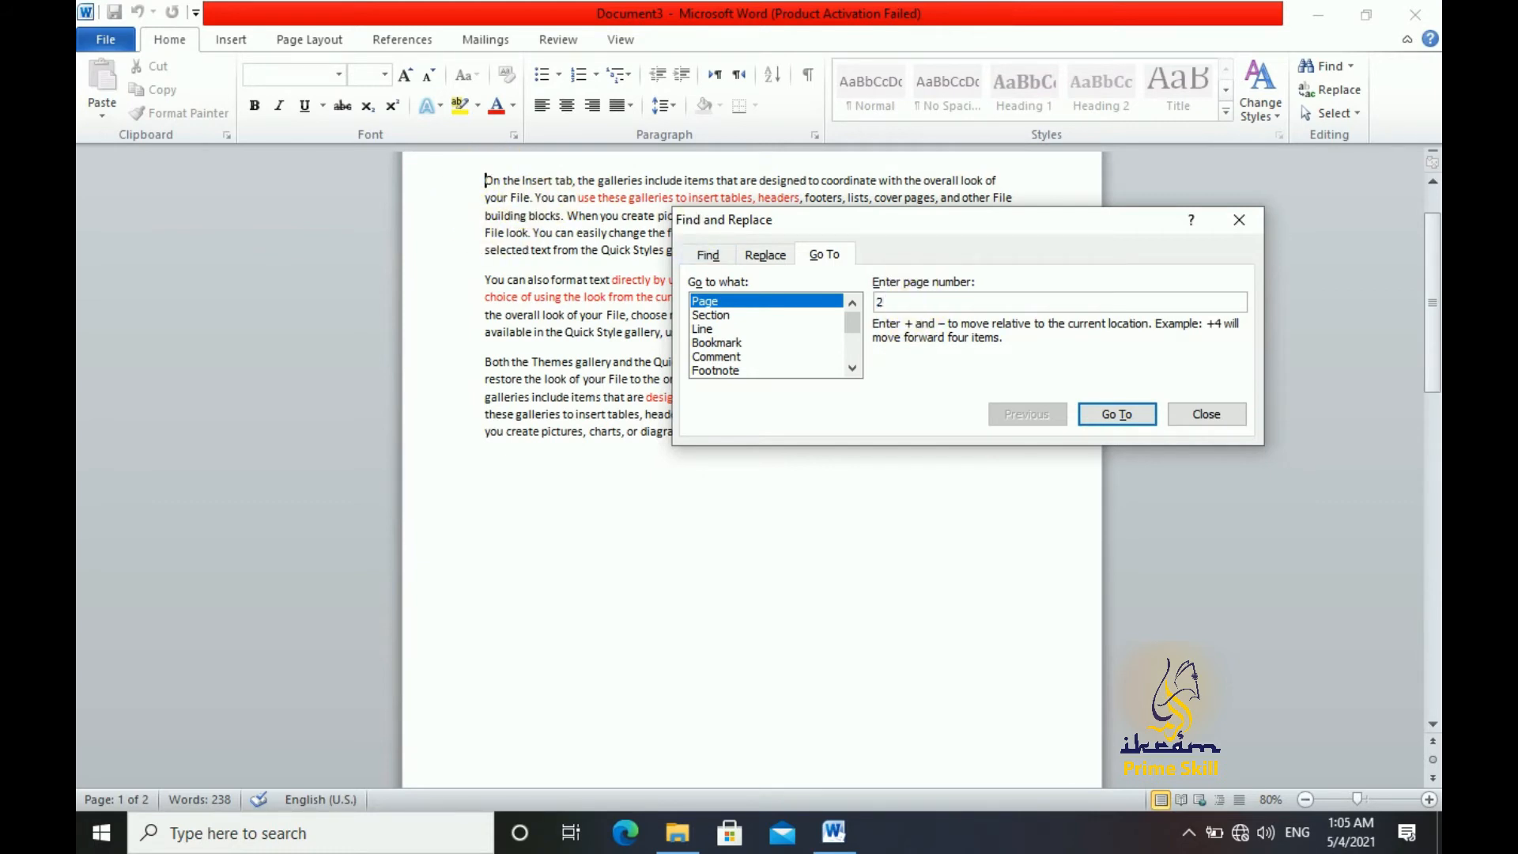
left_click(1111, 413)
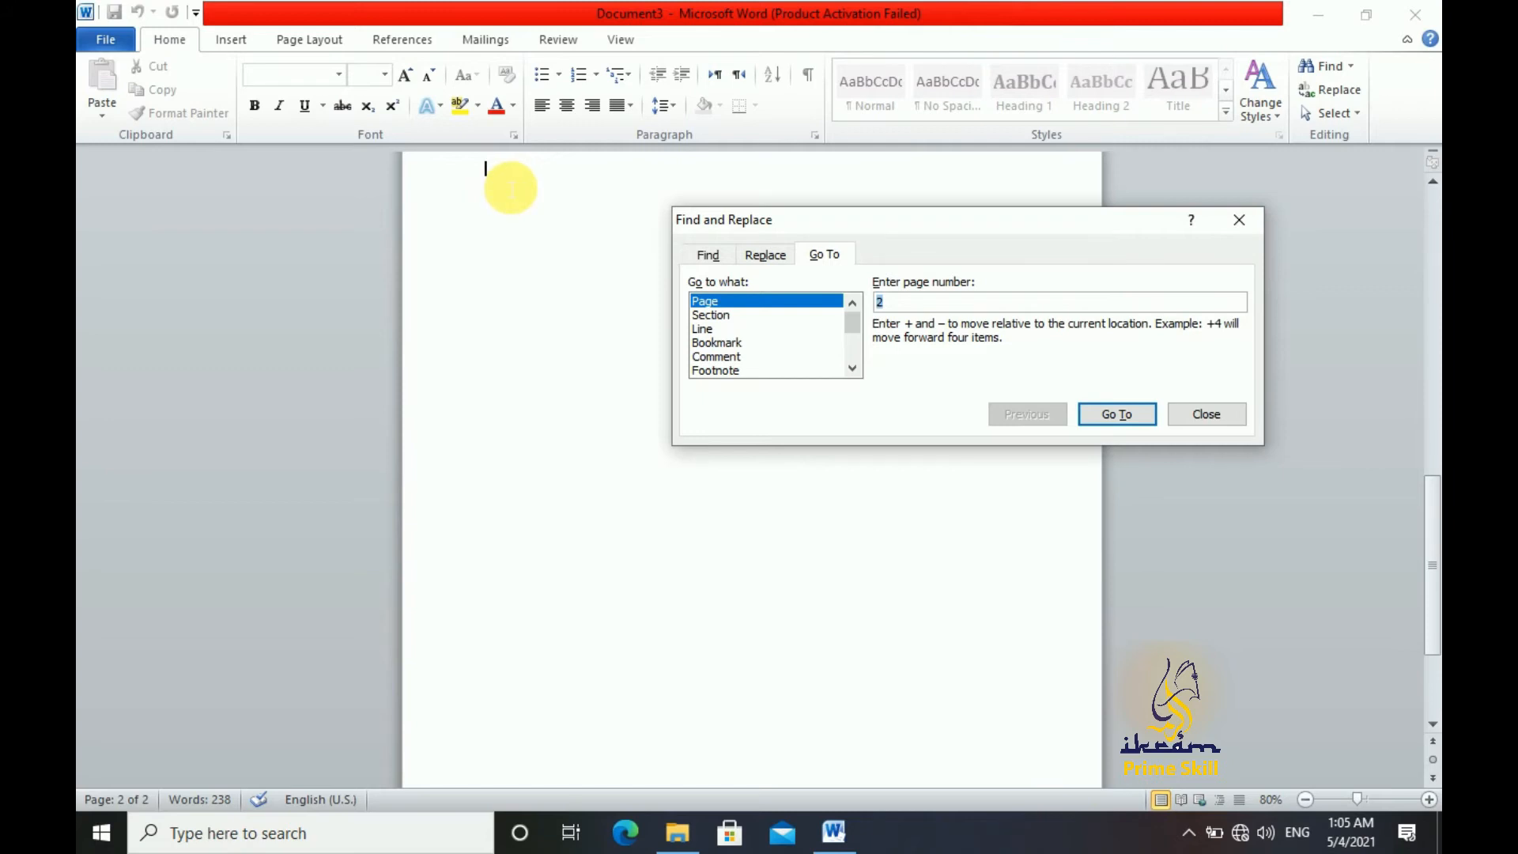
Jump to line 3 of the document with Go To, and close Find and Replace
left_click(696, 330)
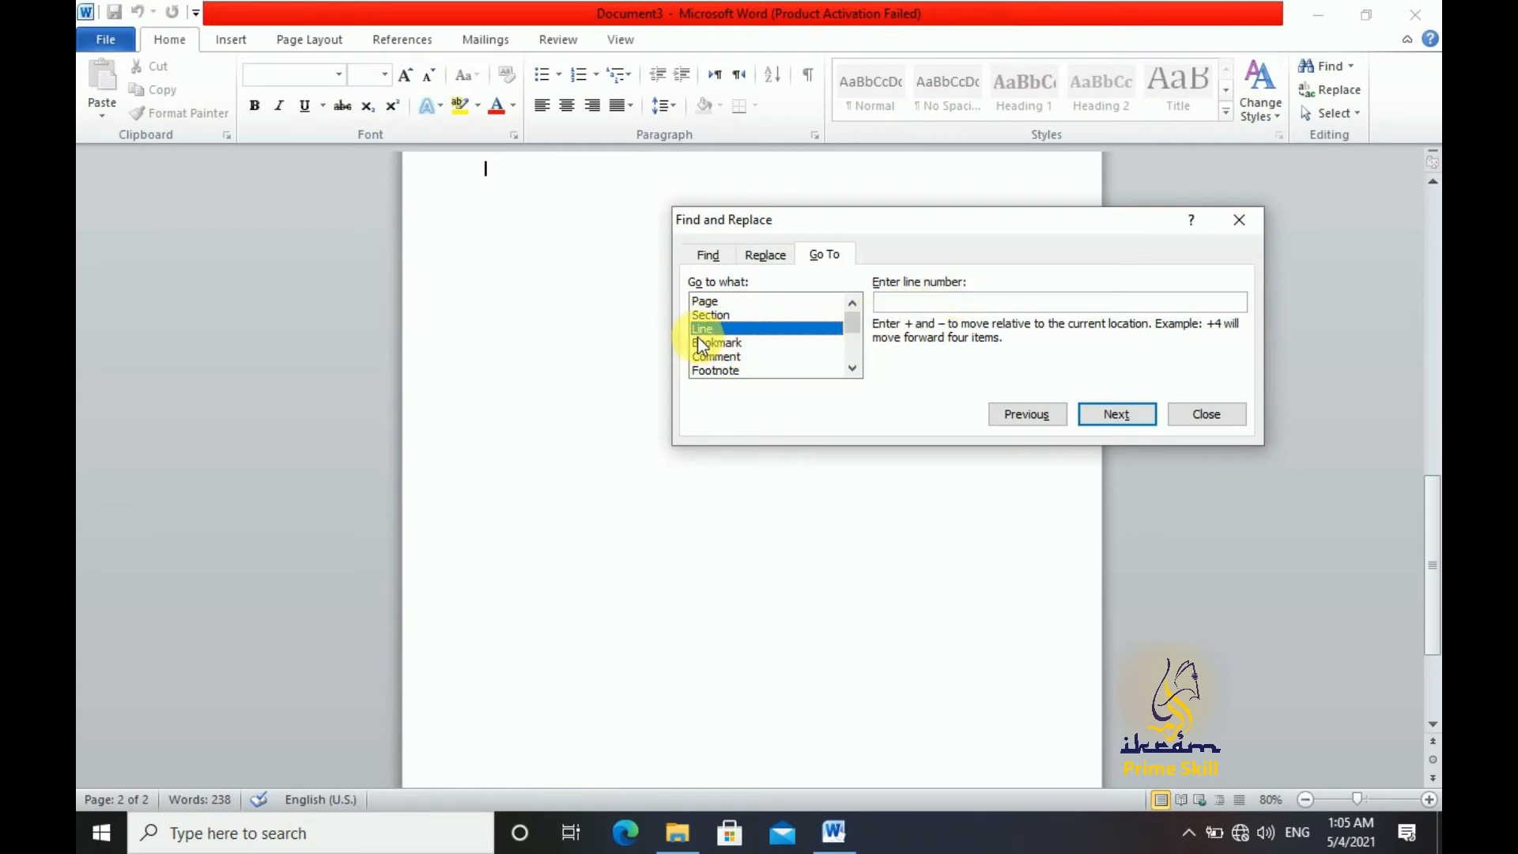
left_click(951, 306)
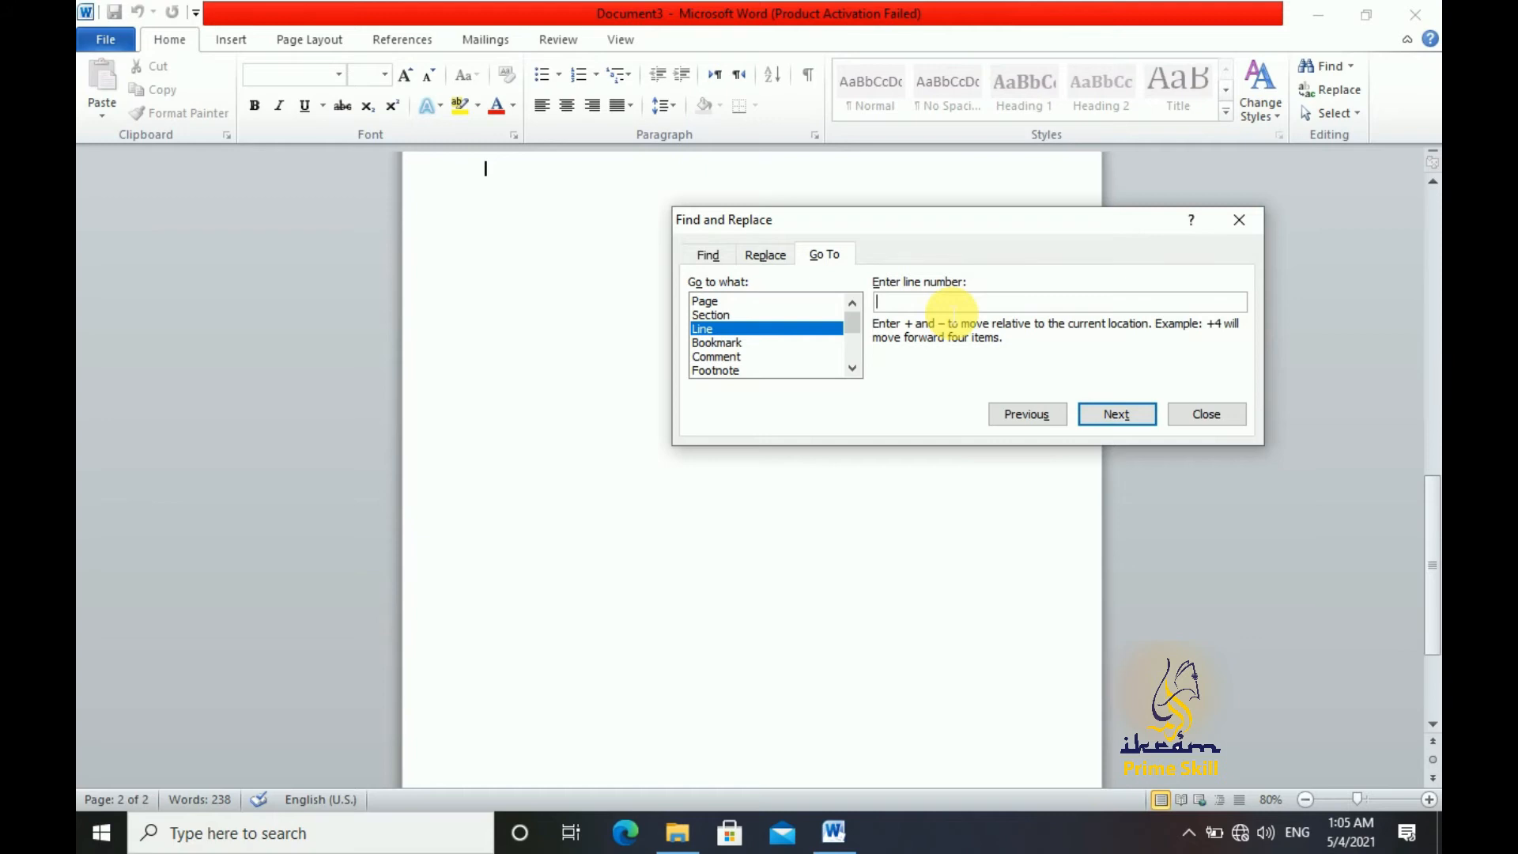
type("3")
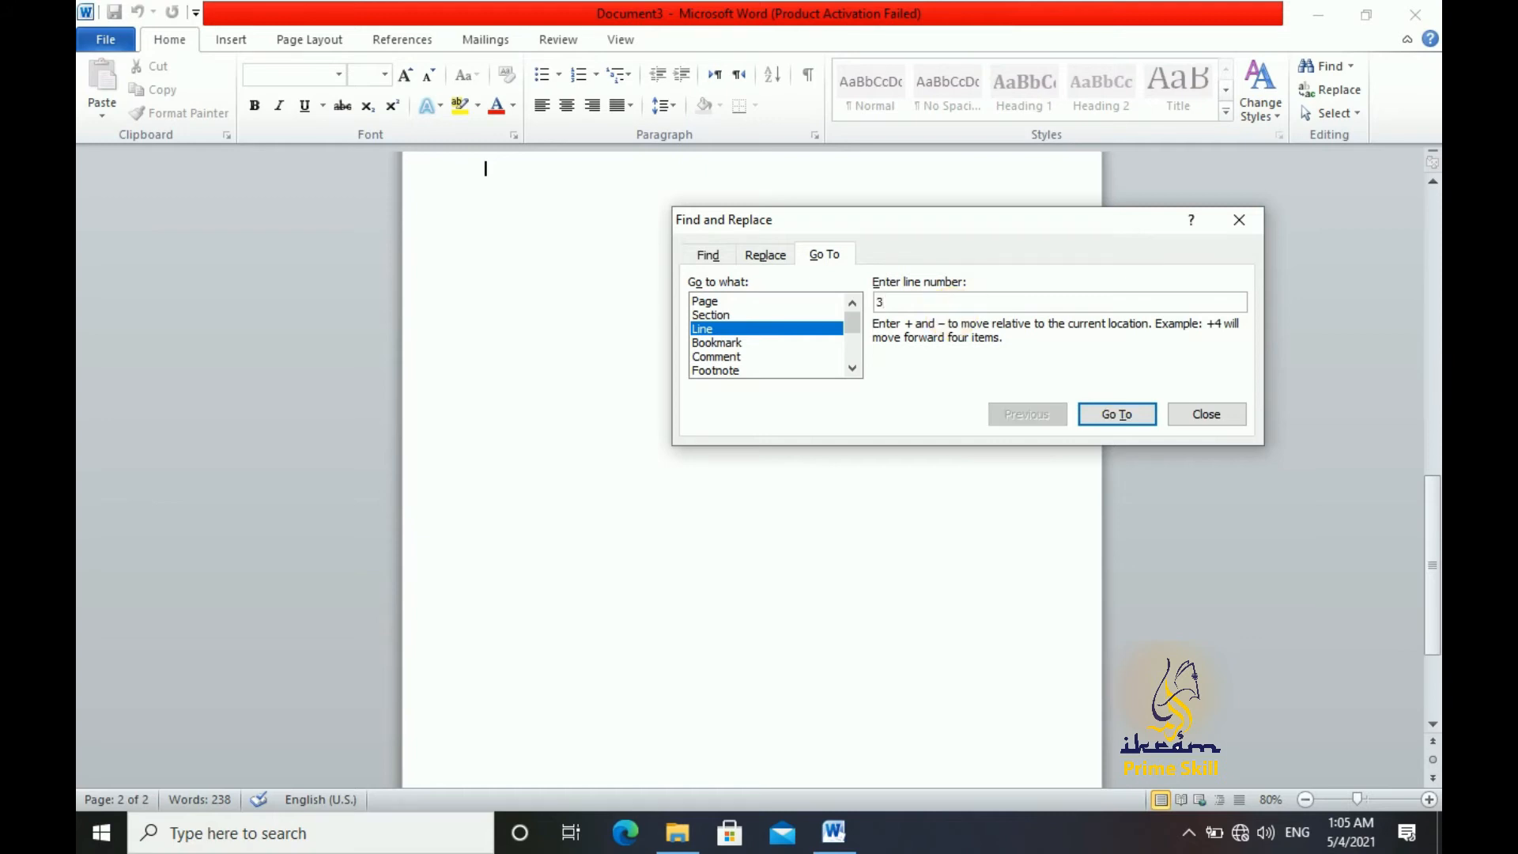
left_click(1115, 413)
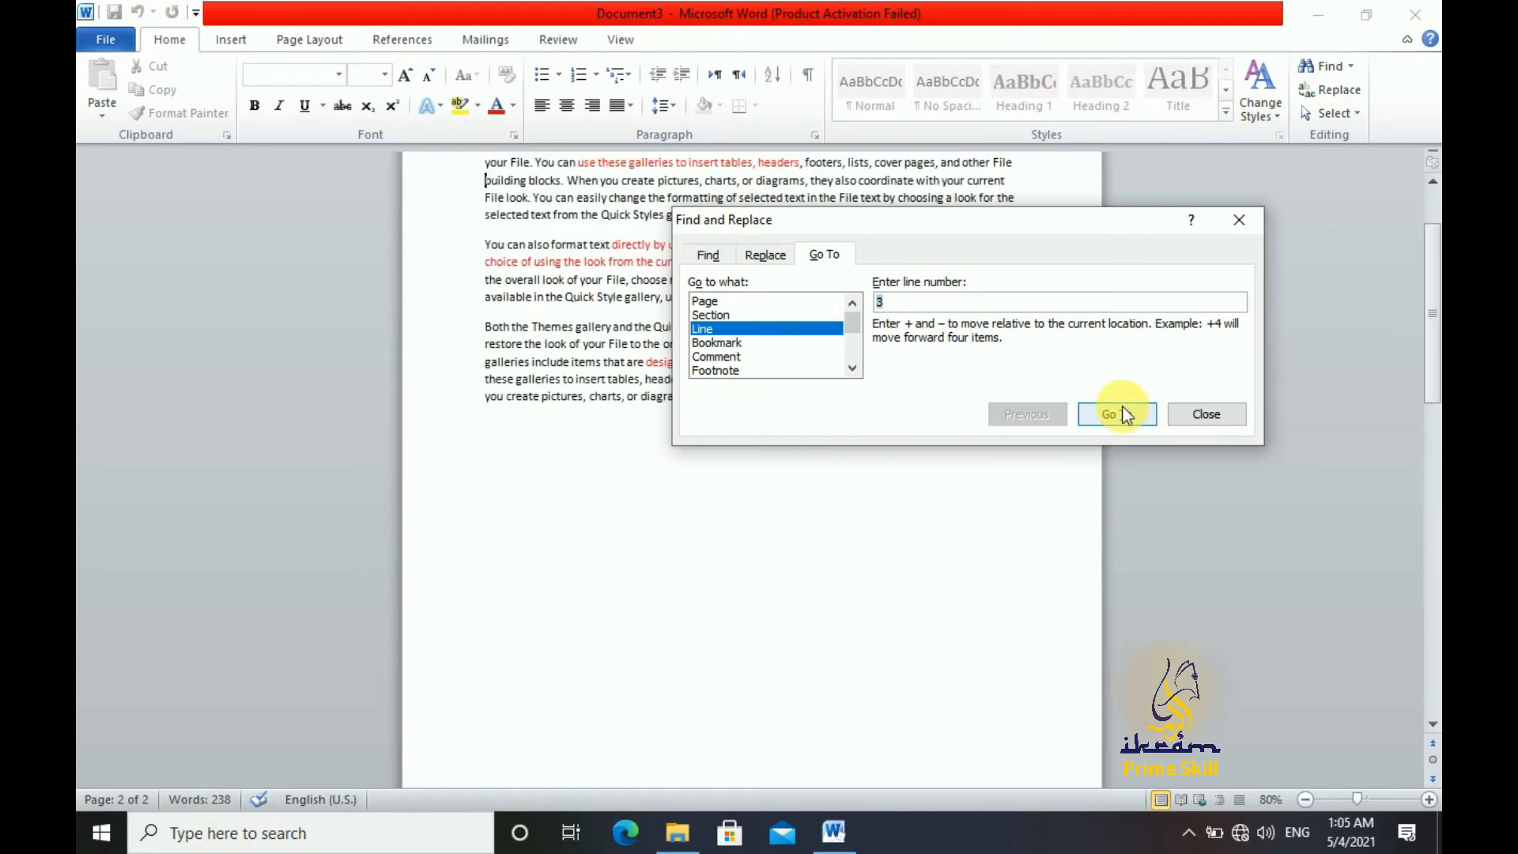
left_click(1192, 418)
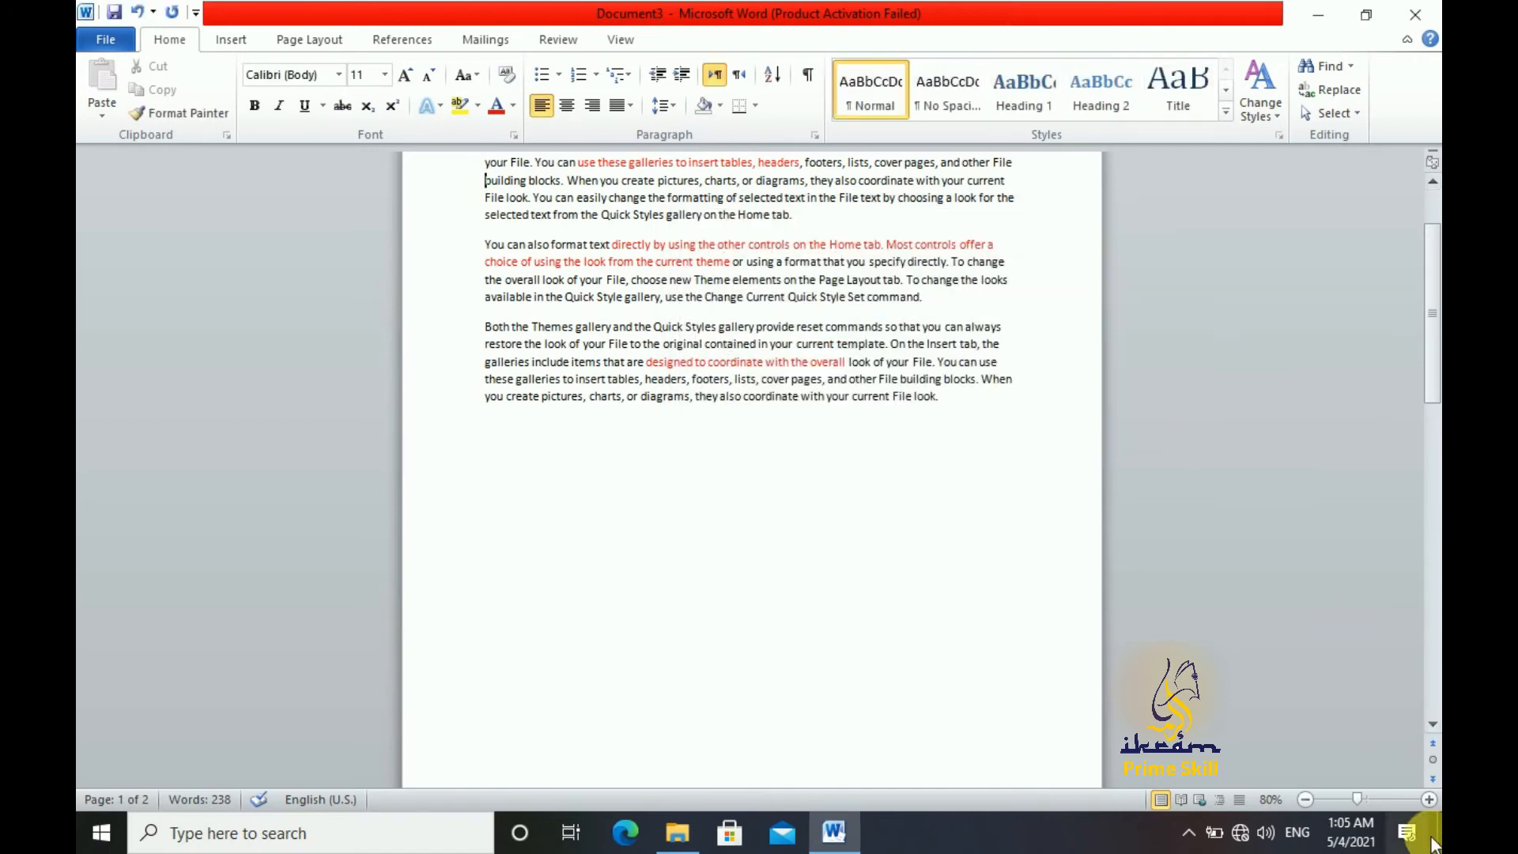
Open Advanced Find, place the dialog clear of most of the text, and expand its additional search options
left_click(1429, 800)
left_click(1429, 801)
left_click(1429, 800)
left_click(1430, 800)
left_click(1429, 800)
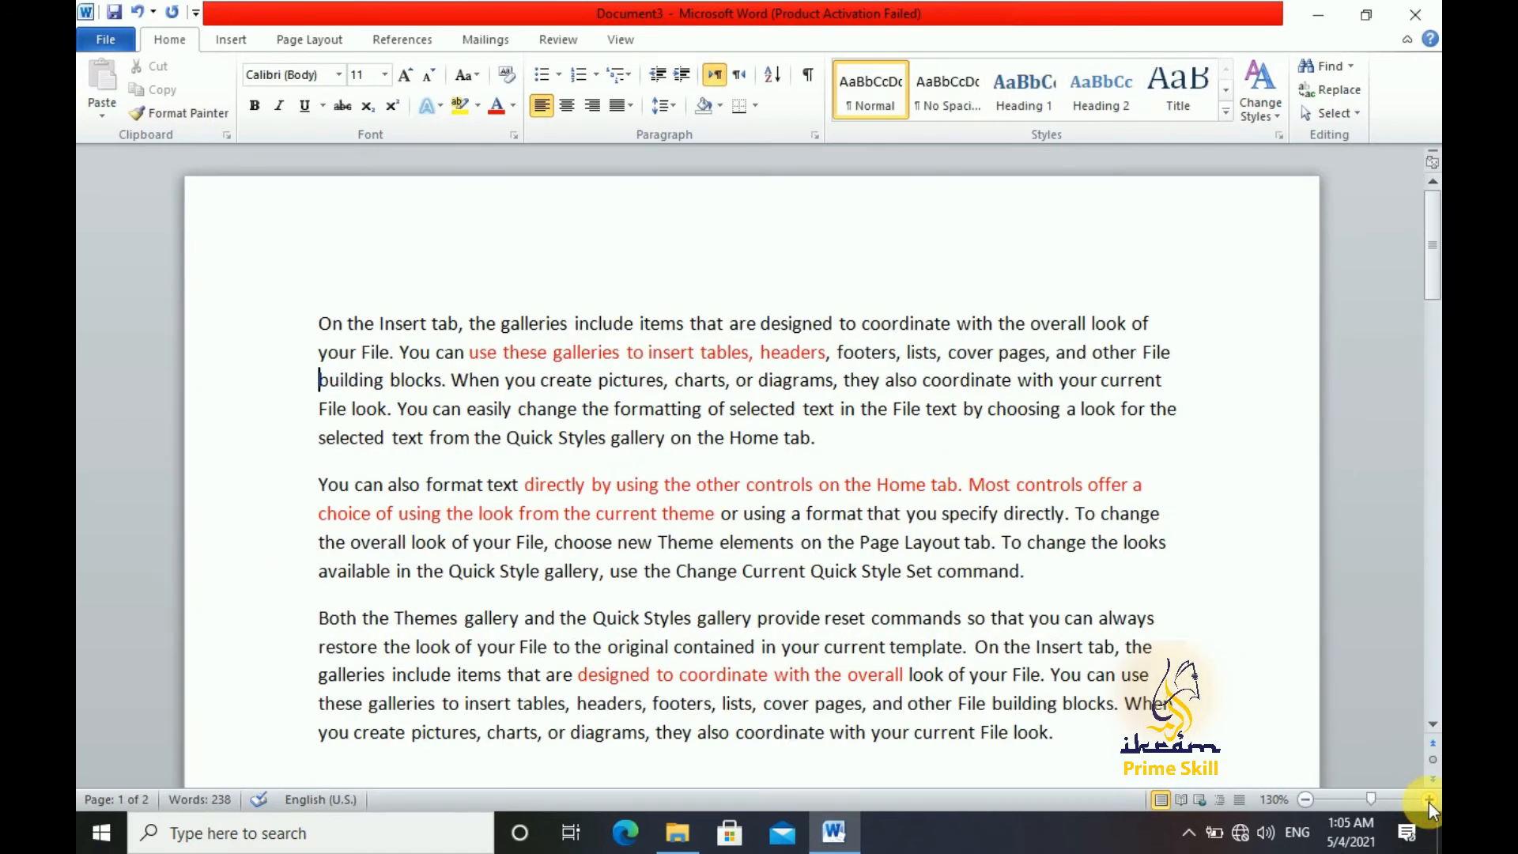
left_click(1429, 800)
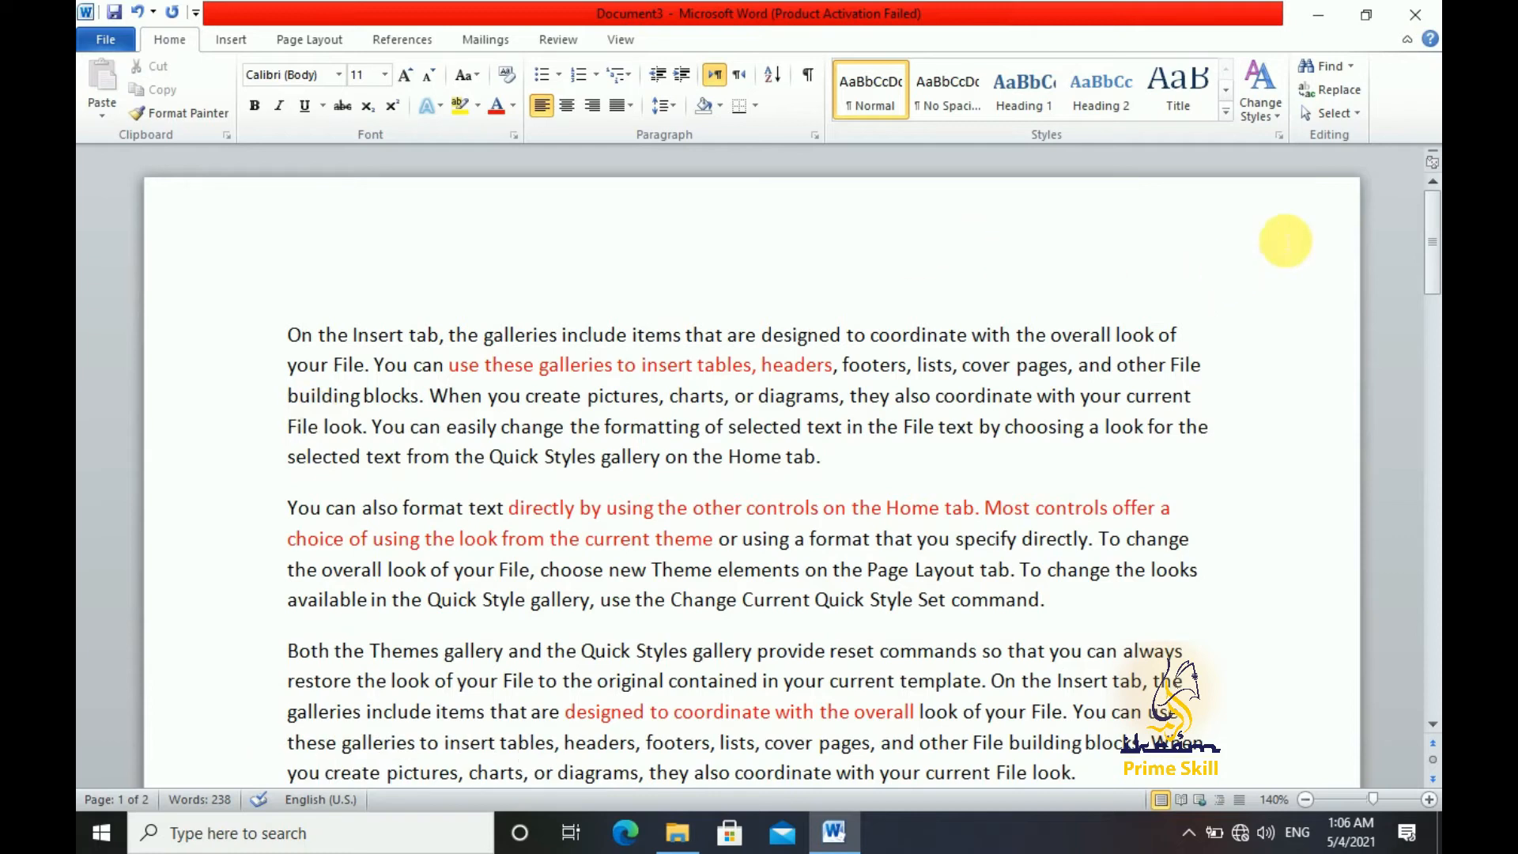
left_click(1353, 67)
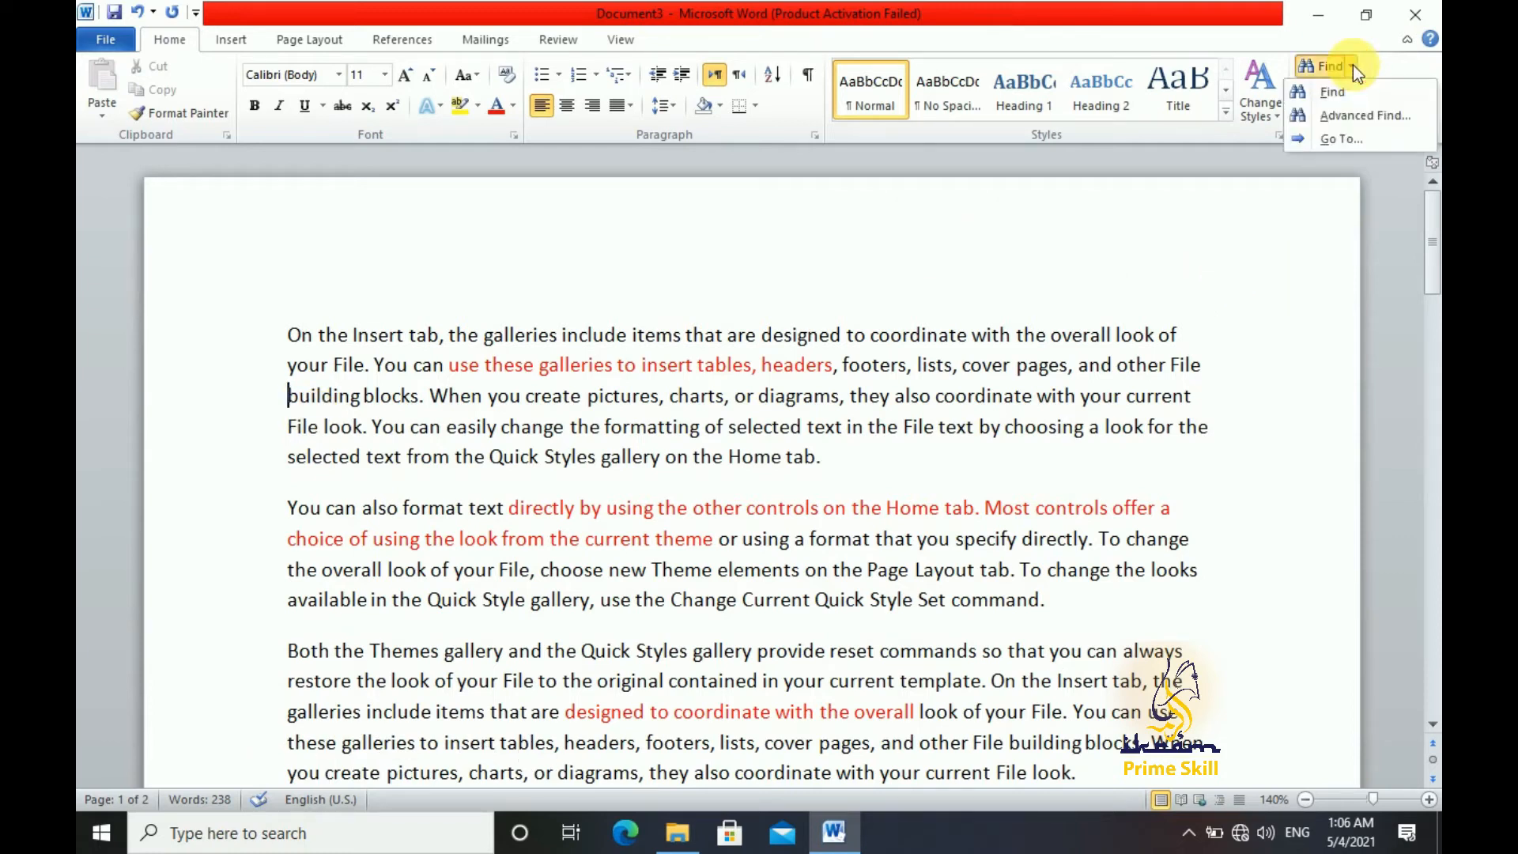
left_click(1365, 117)
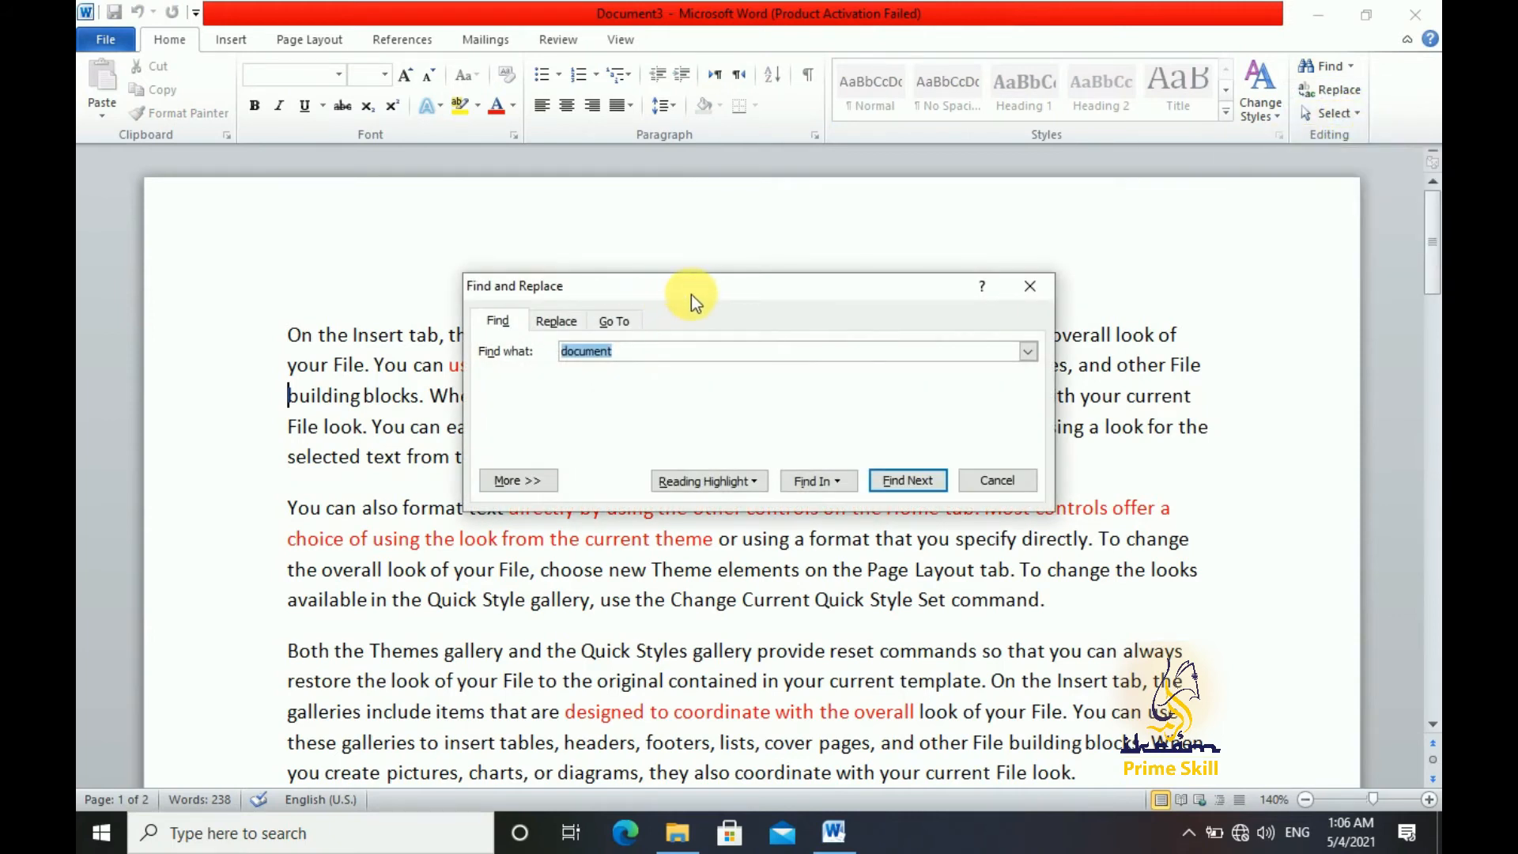
left_click_drag(717, 282, 1030, 229)
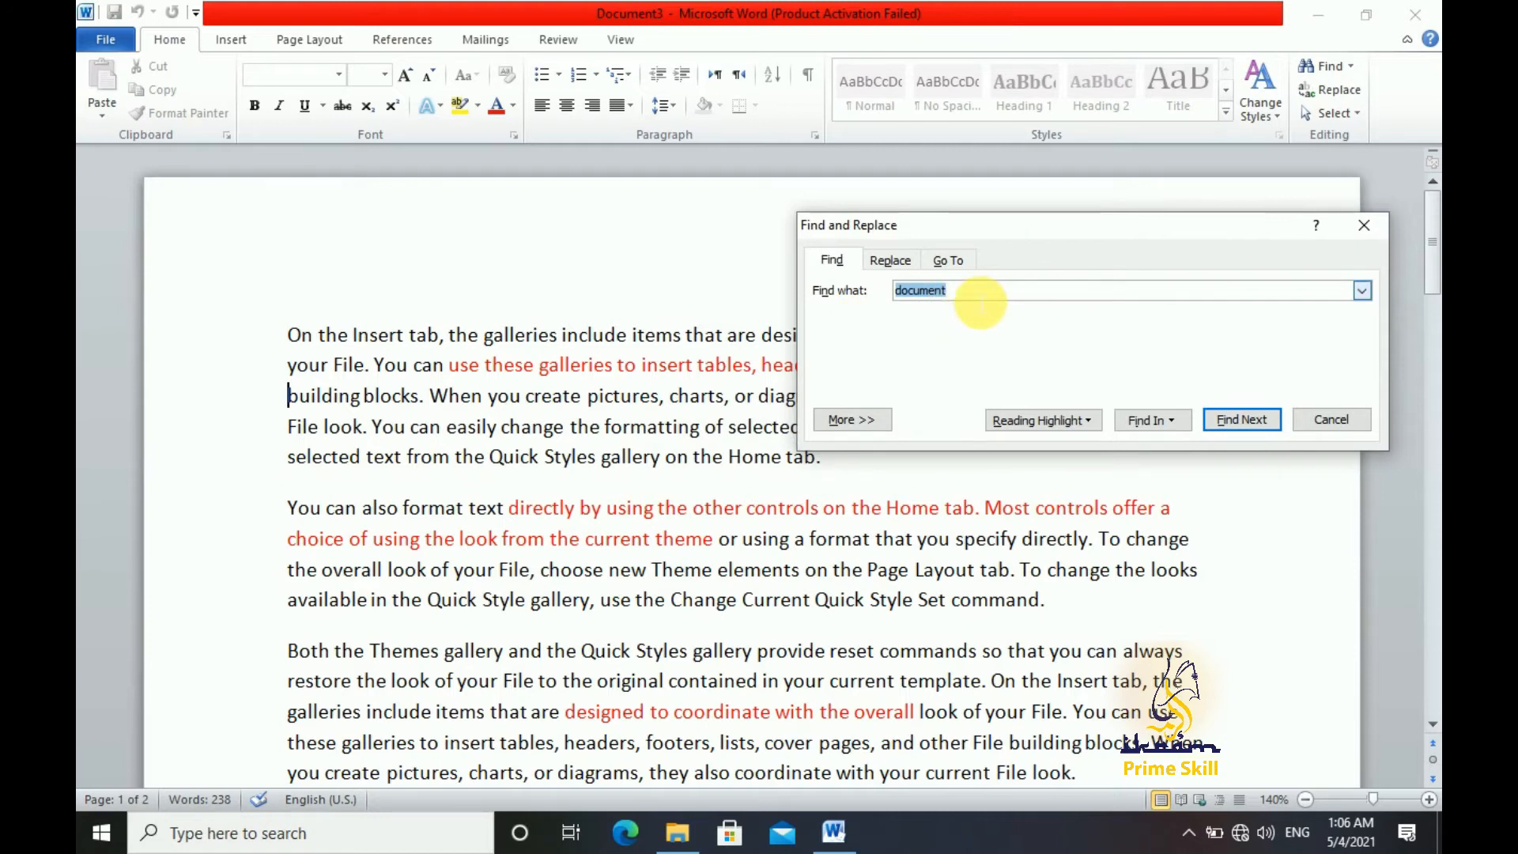
left_click(887, 411)
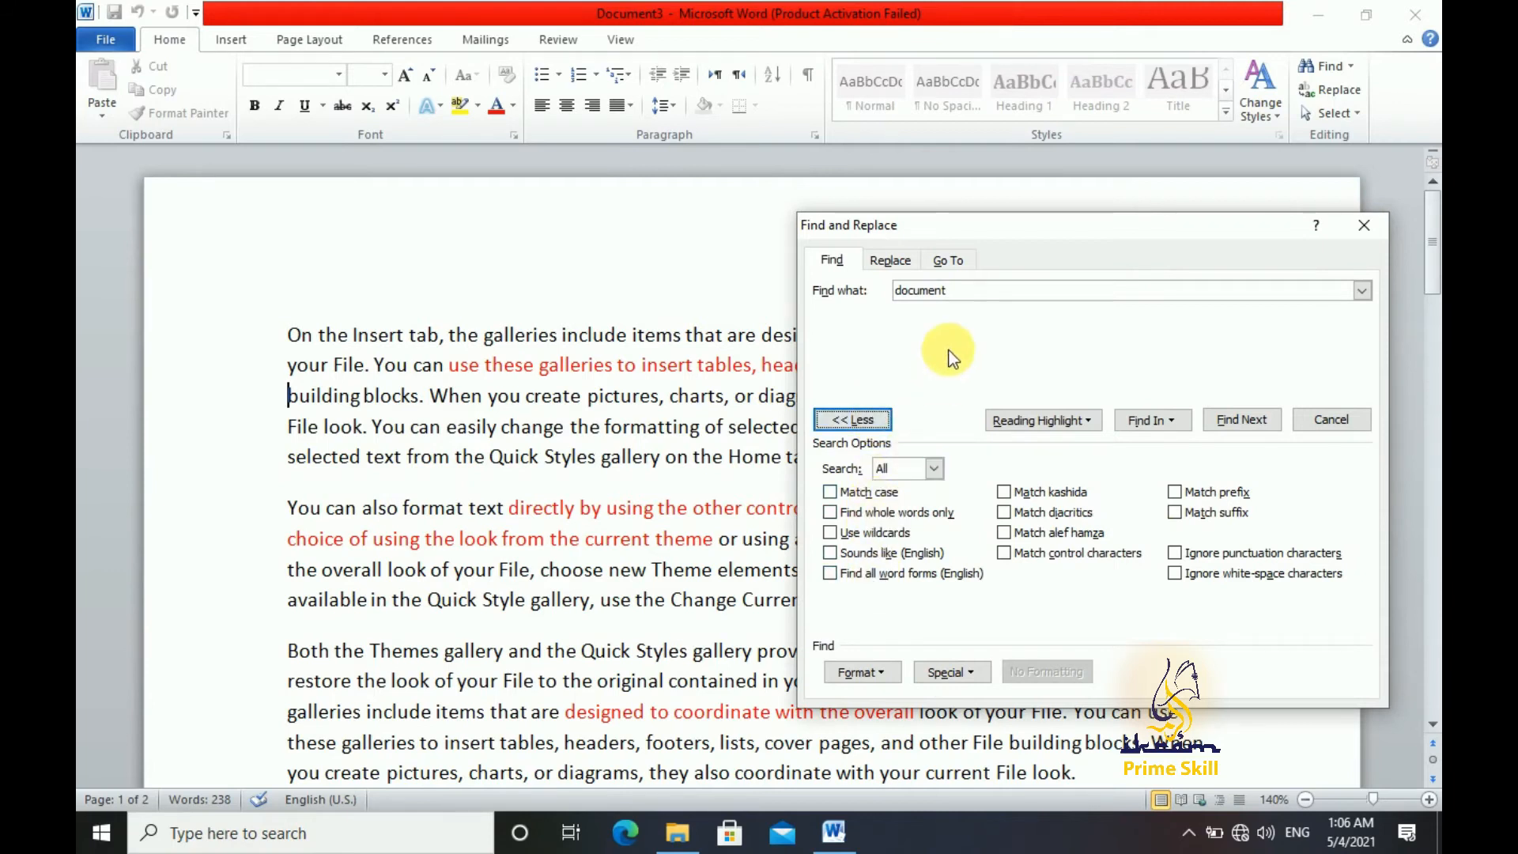
Search for "TAB" with Match case enabled, applying reading highlight to all matches
left_click(980, 294)
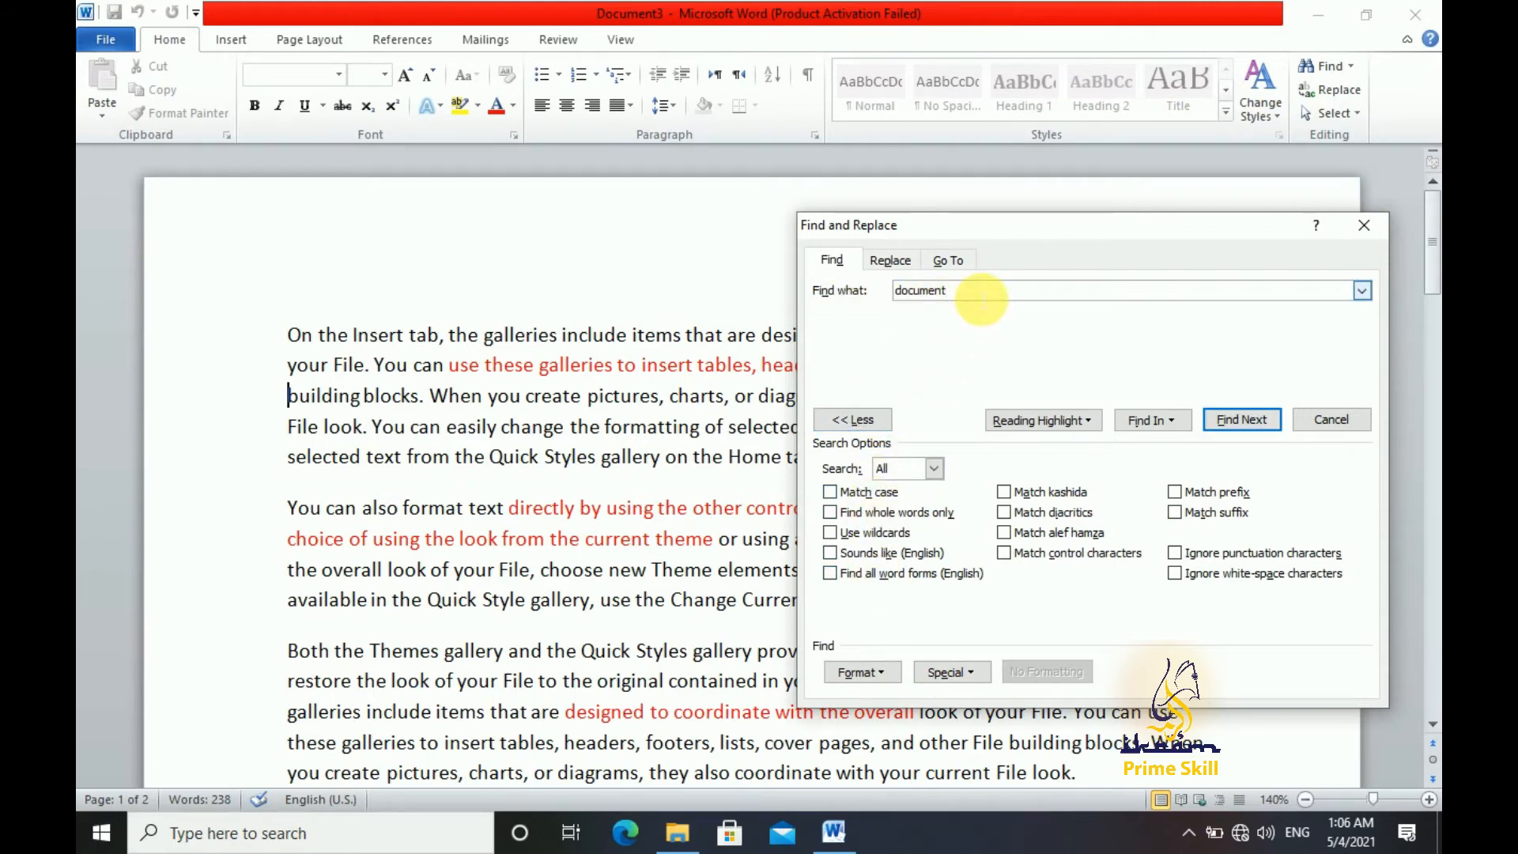
key("BackSpace")
key("BackSpace")
key("BackSpace")
key("BackSpace")
key("BackSpace")
key("BackSpace")
key("BackSpace")
key("BackSpace")
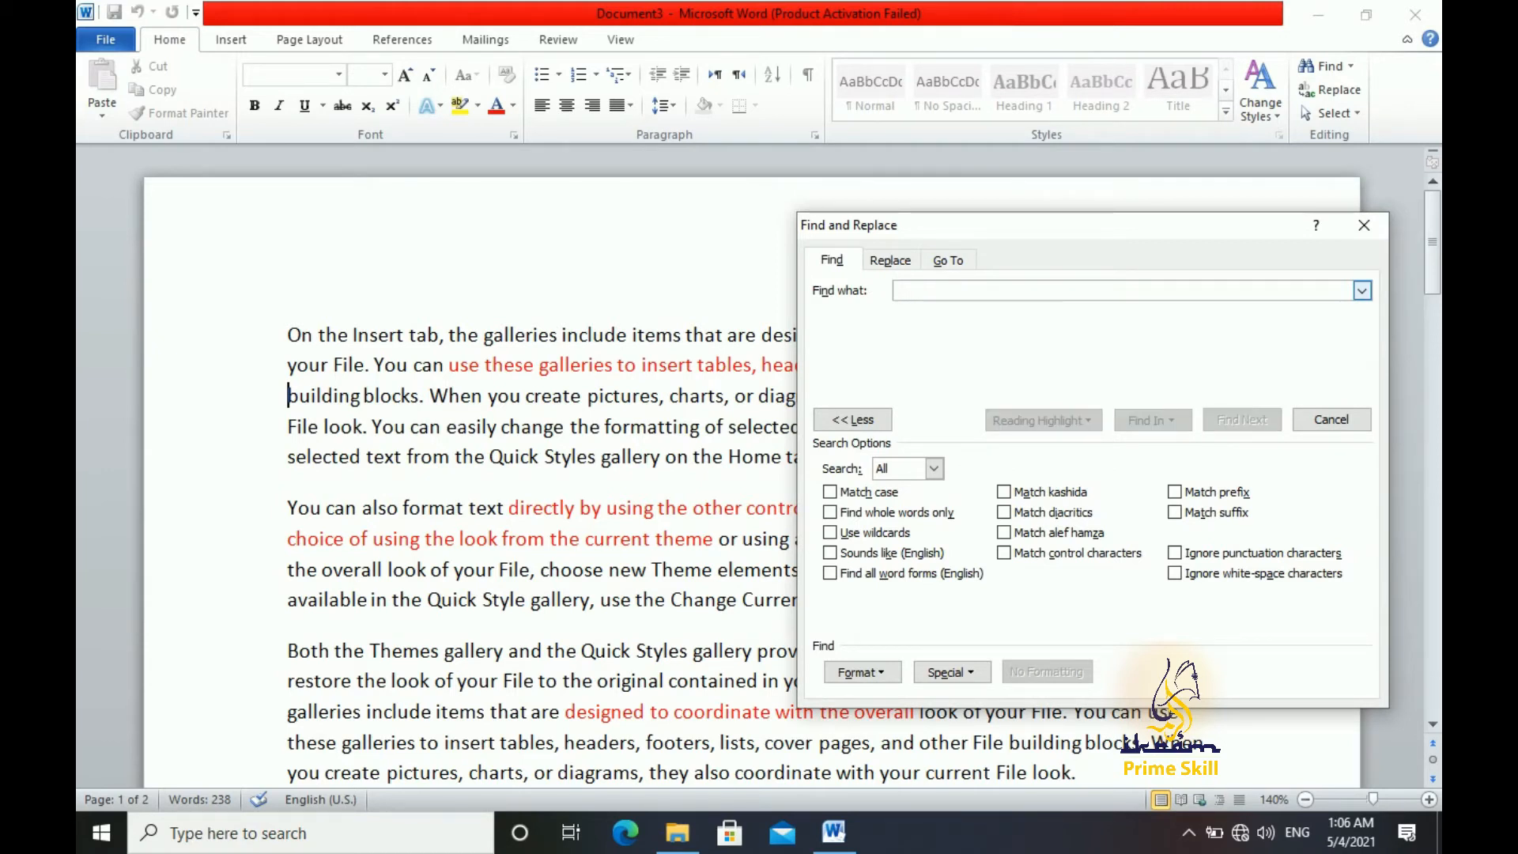
type("TAB")
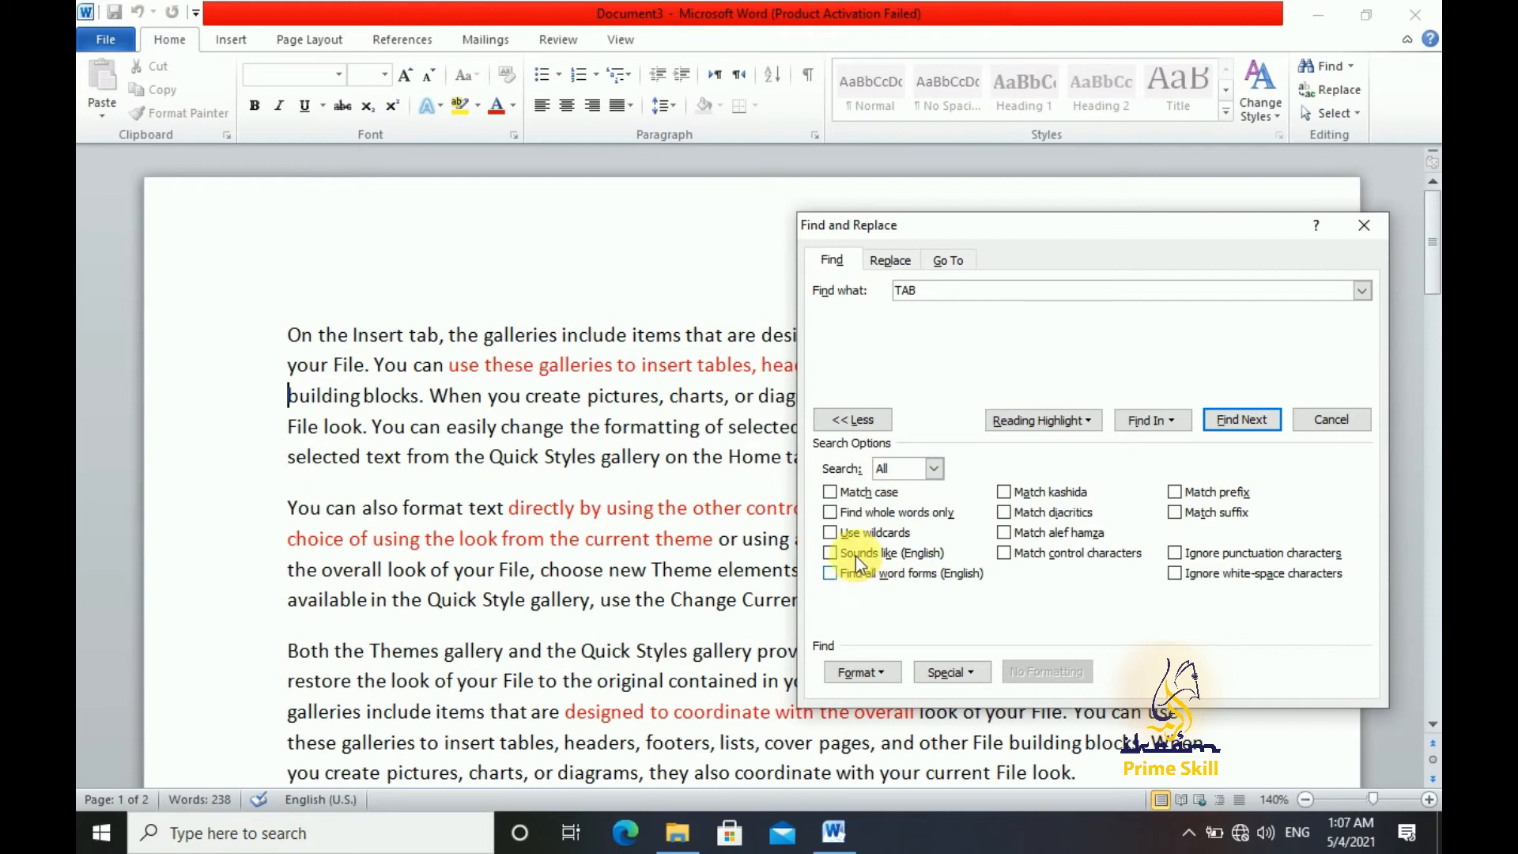
left_click(873, 495)
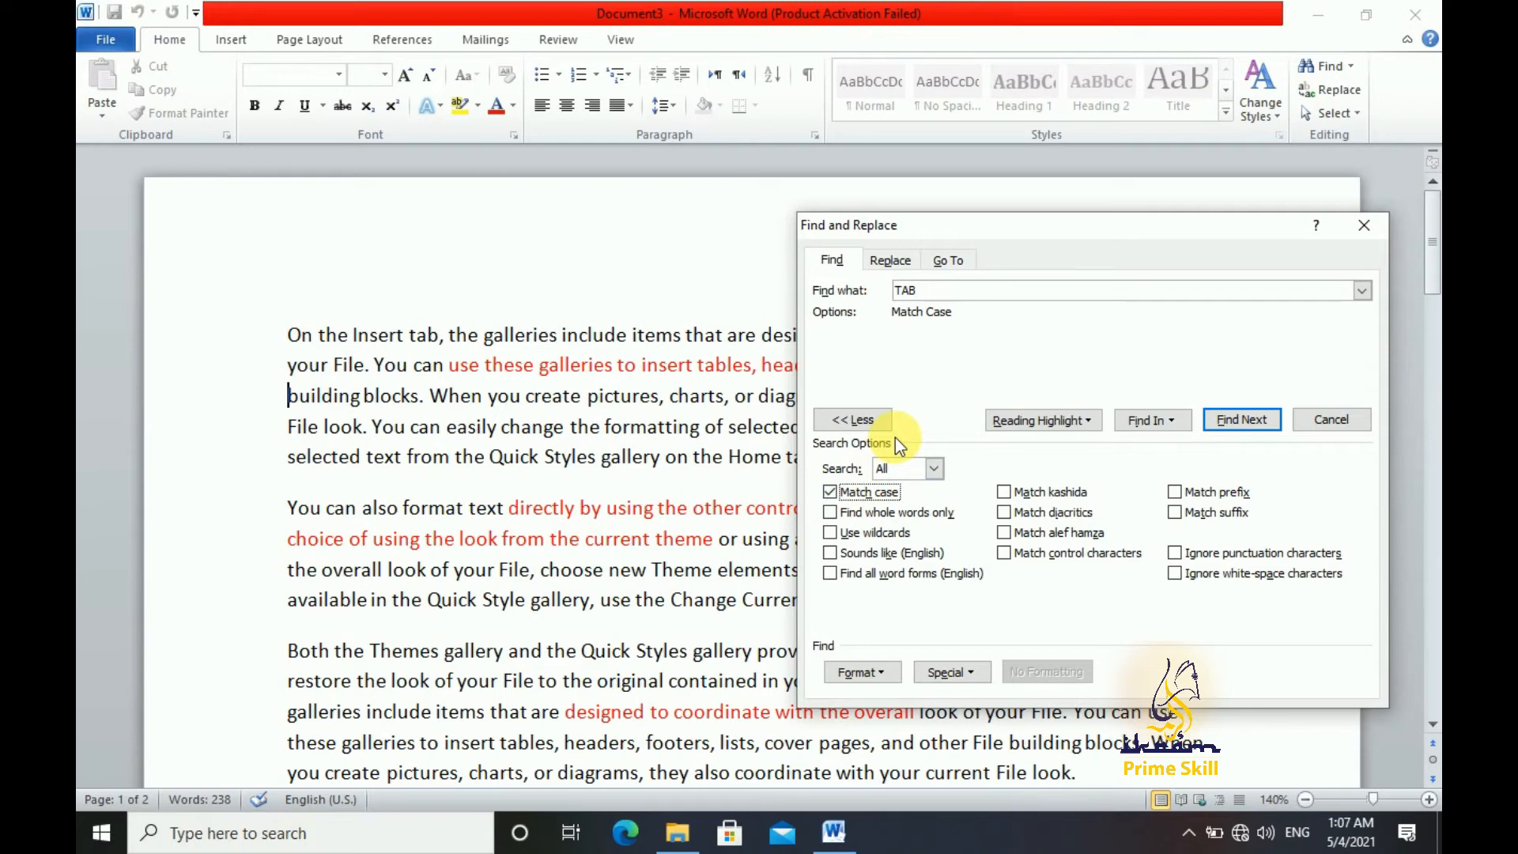
left_click_drag(1017, 230, 1080, 215)
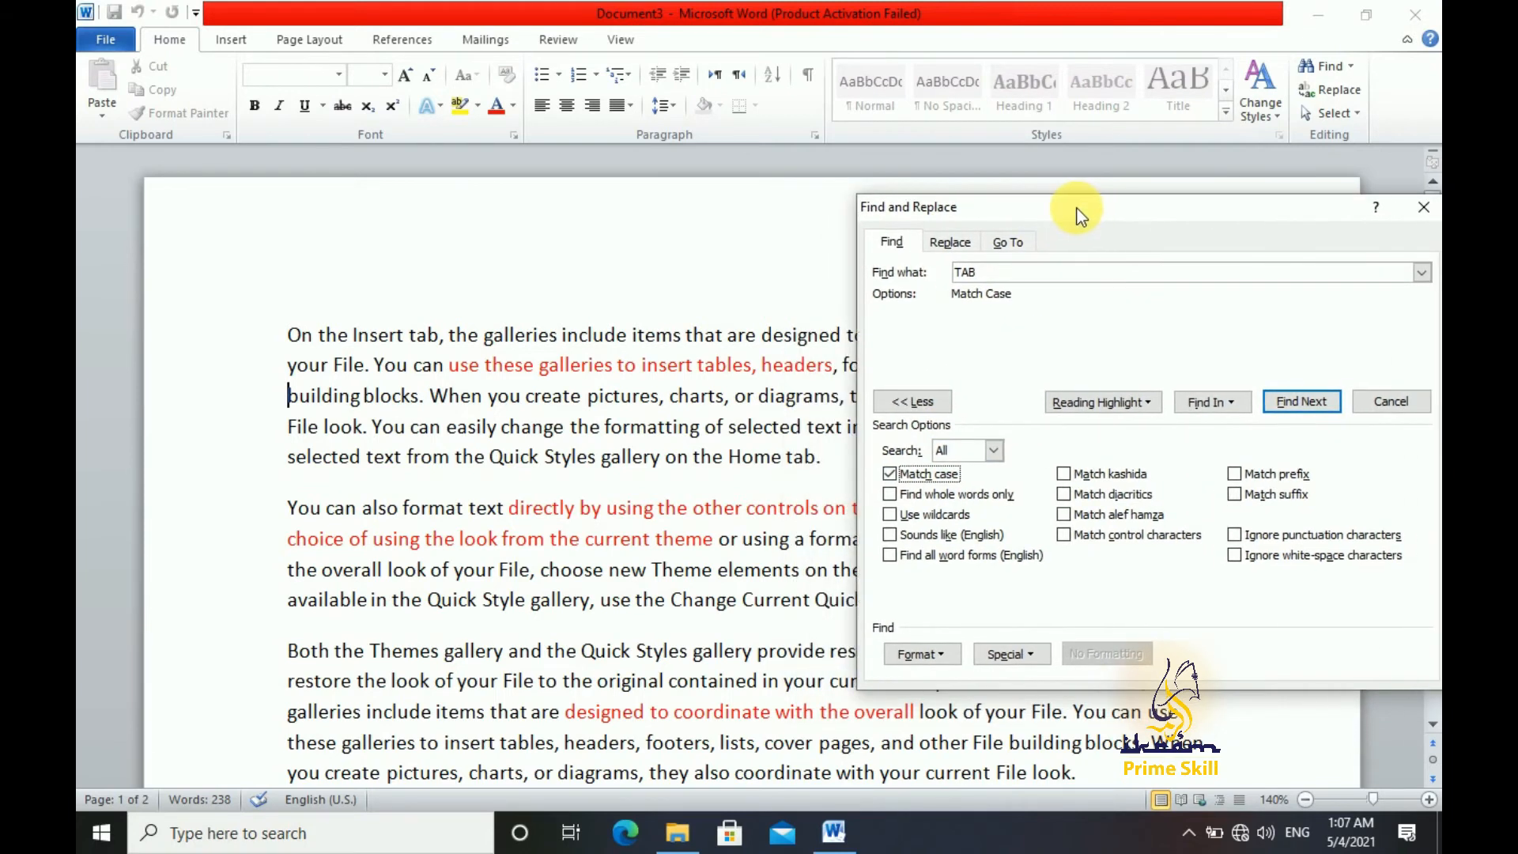
left_click(1103, 402)
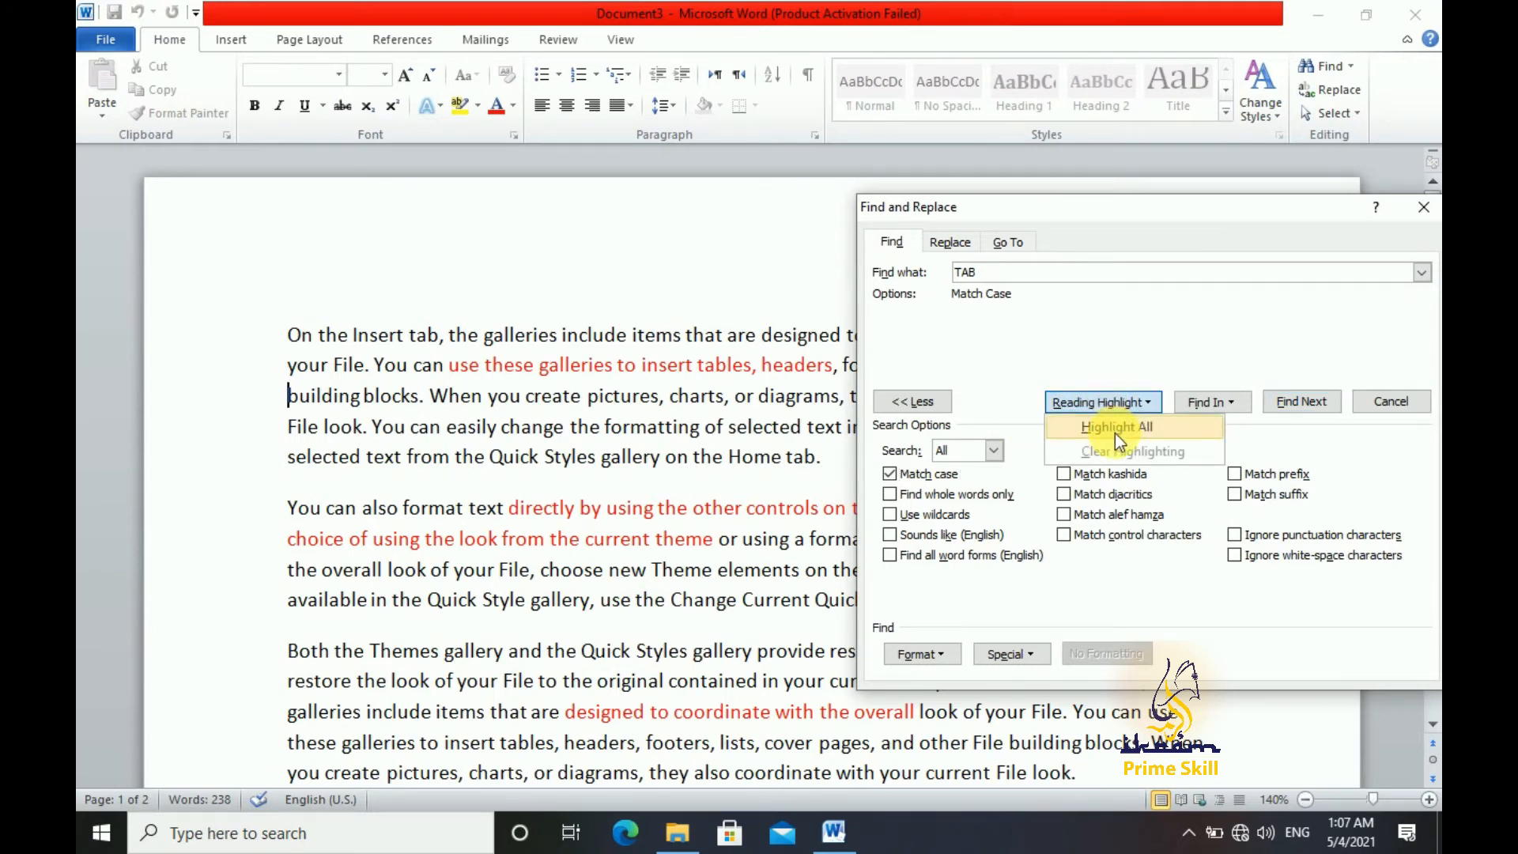
left_click(1116, 434)
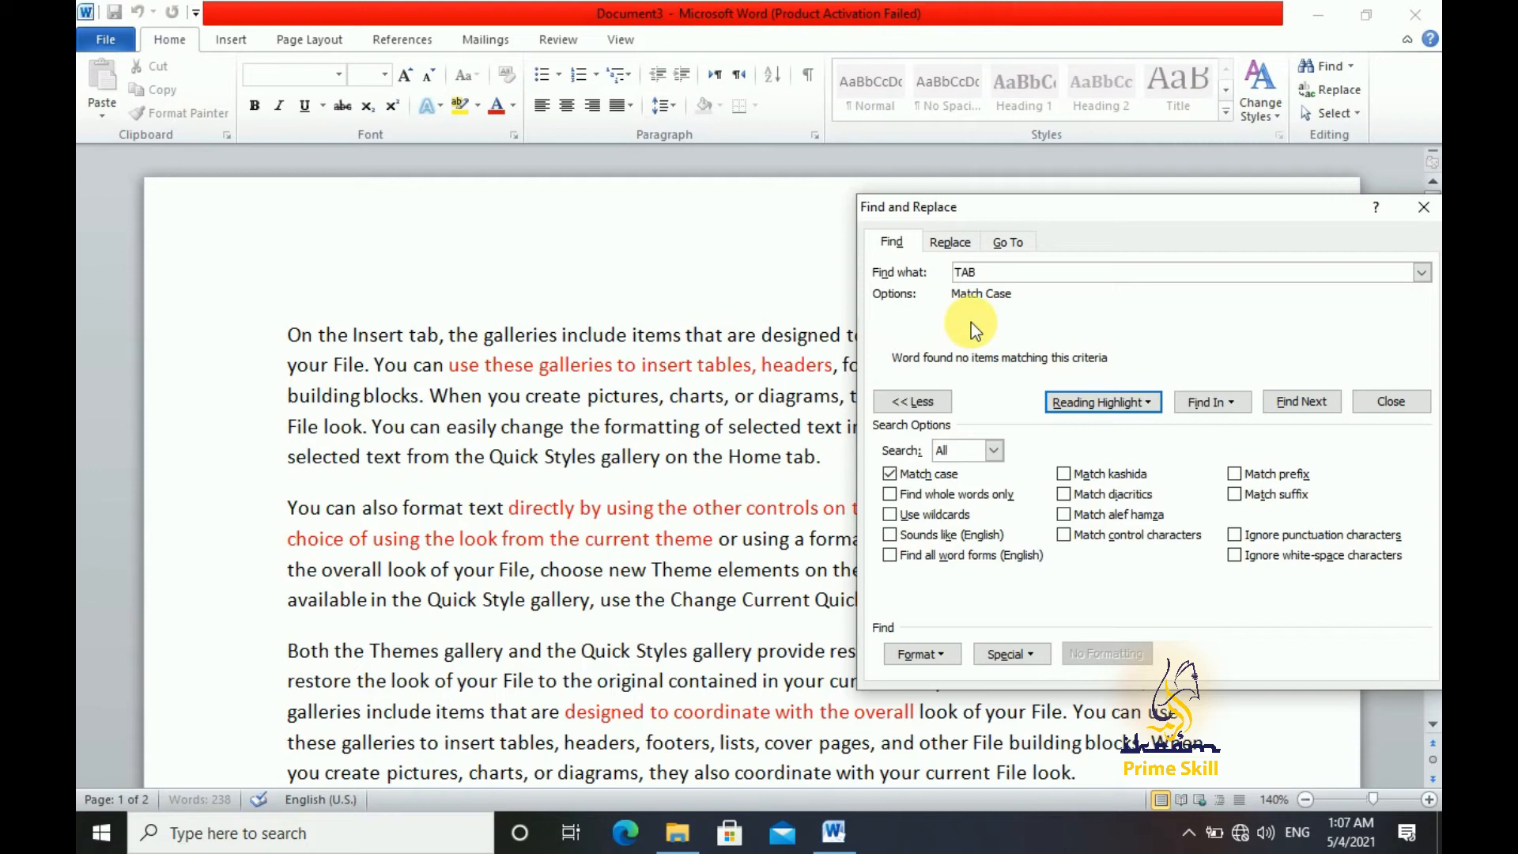
Disable Match case, highlight all occurrences of "TAB", and clear the reading highlight
left_click(942, 477)
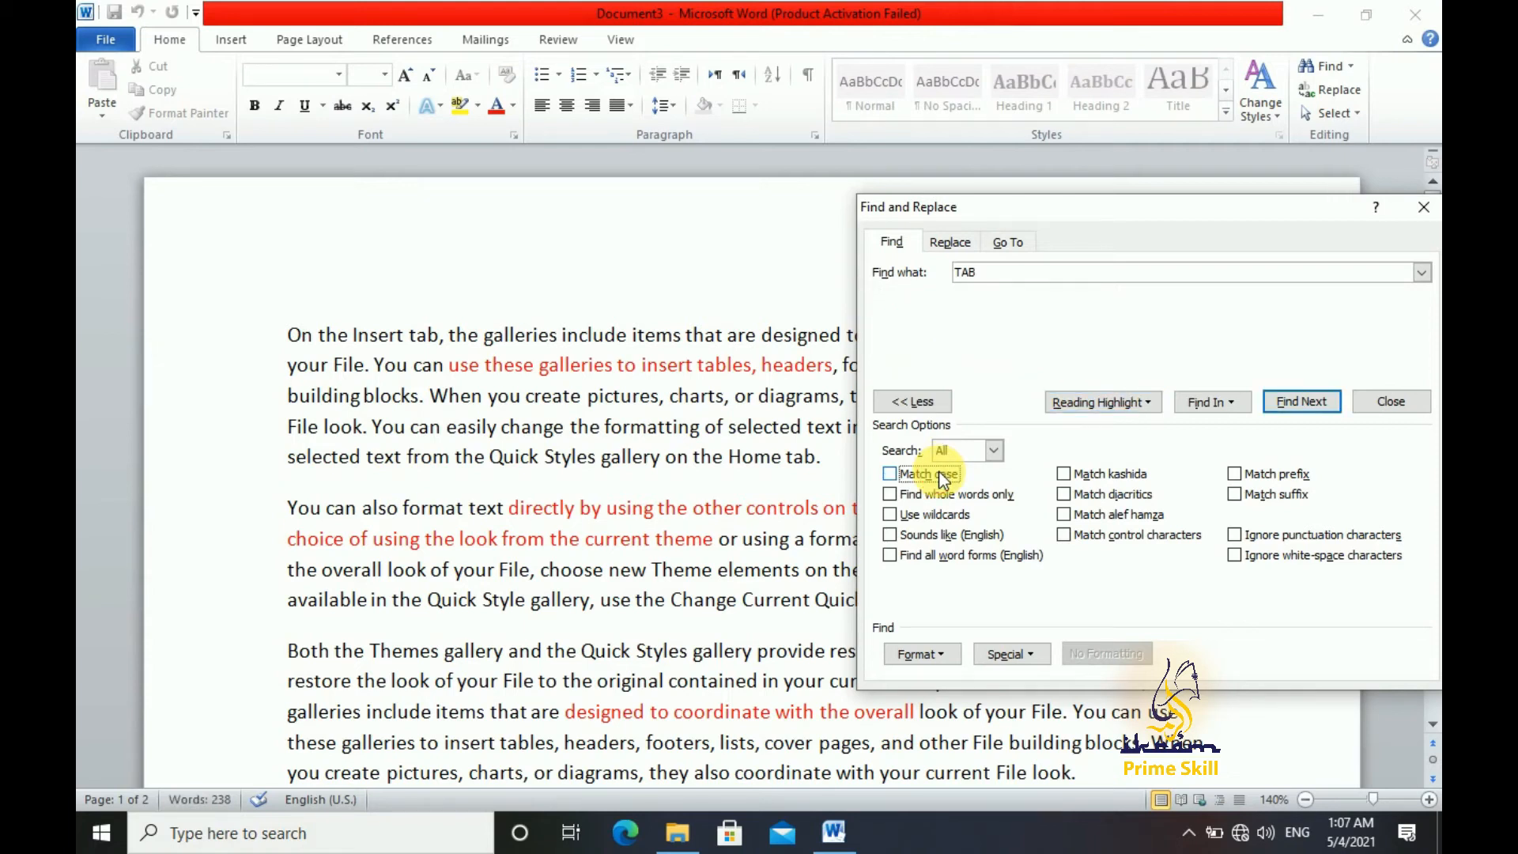
left_click(1082, 402)
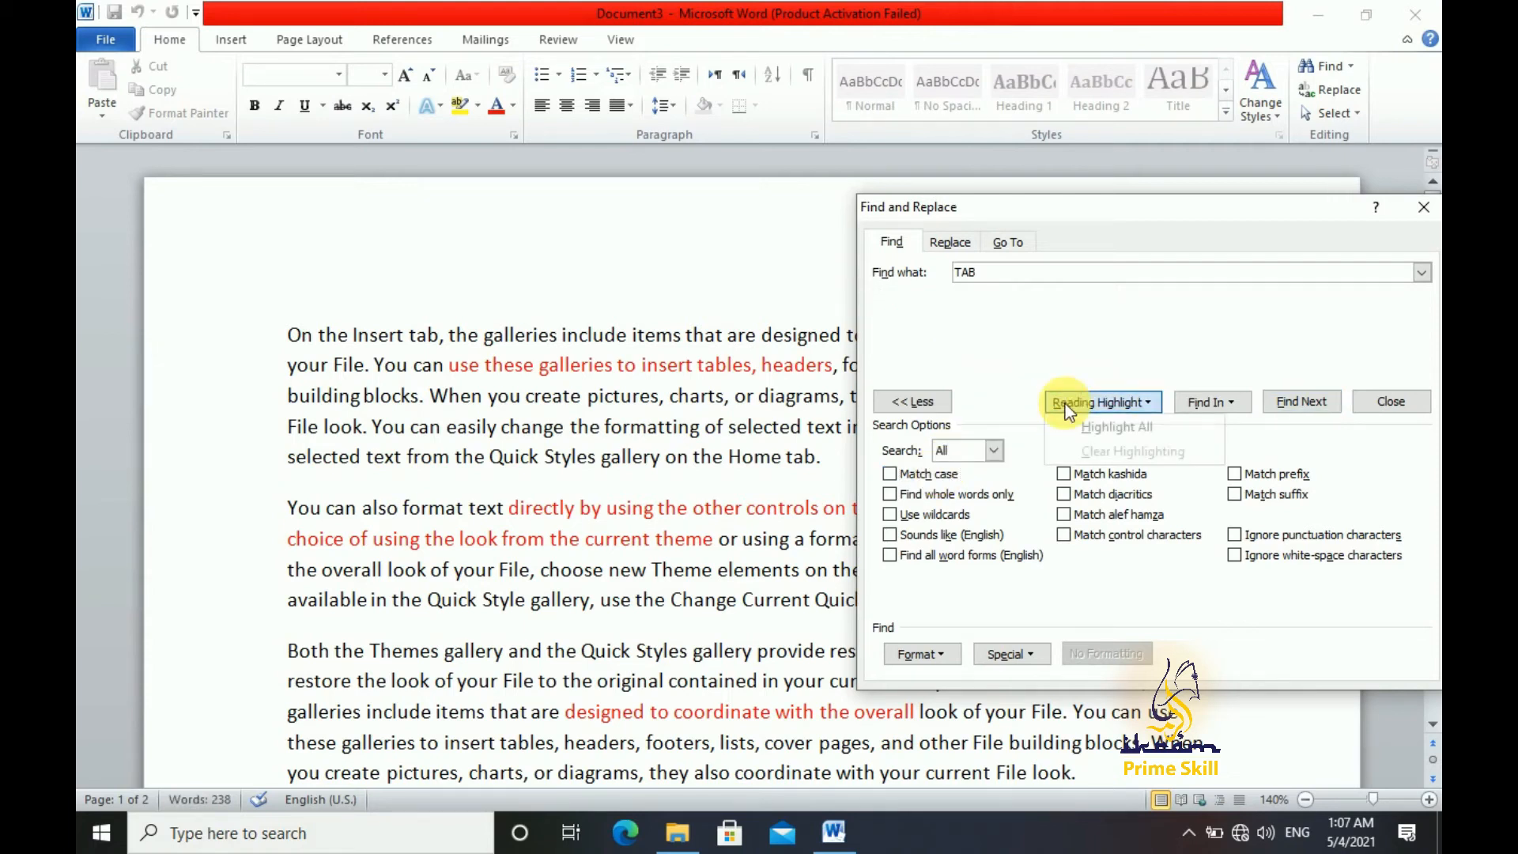
left_click(1140, 431)
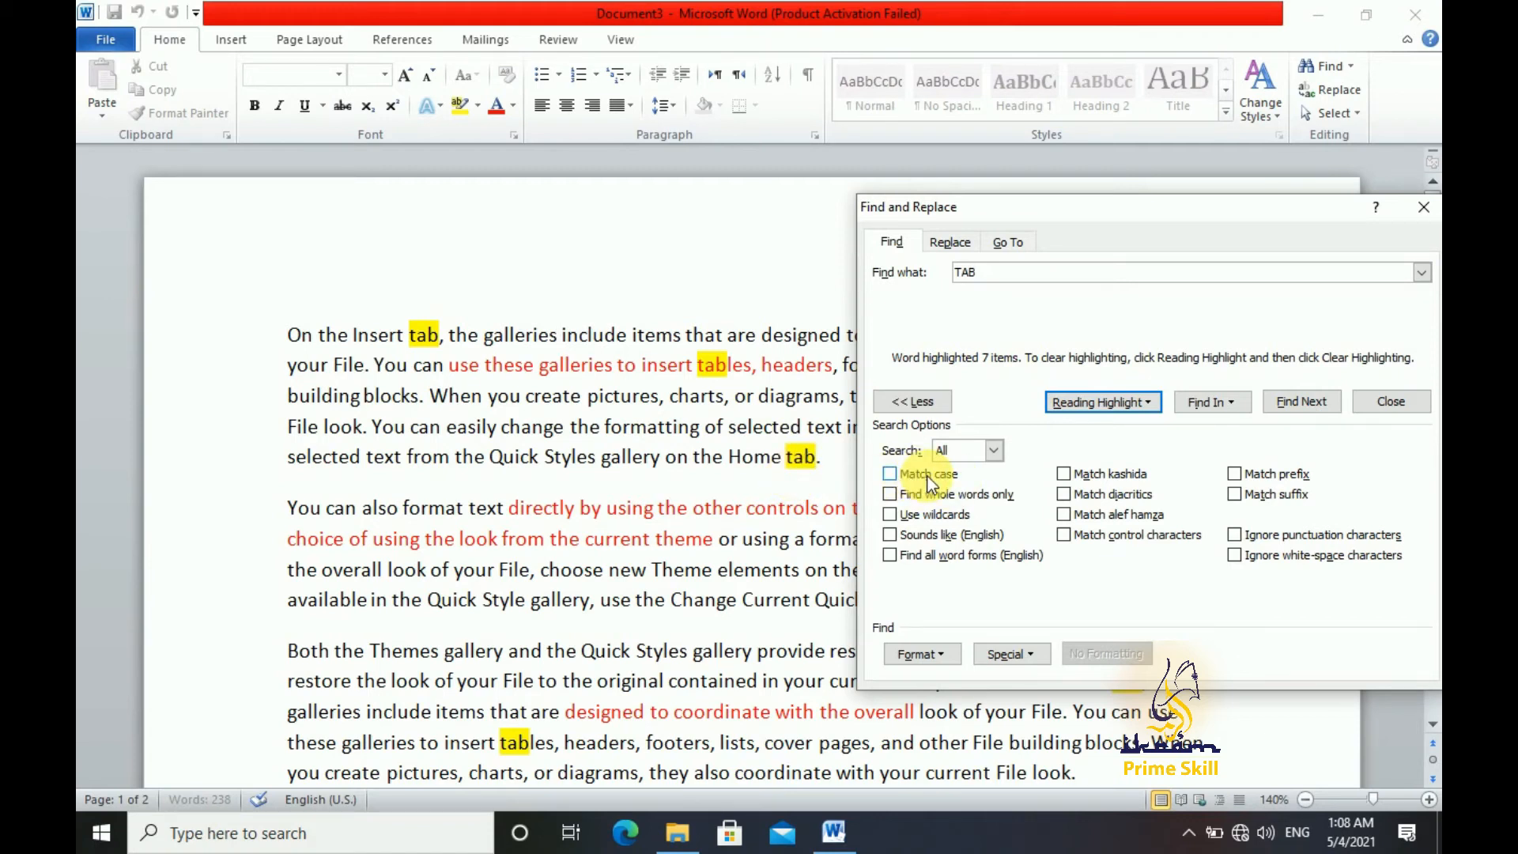
left_click(1079, 403)
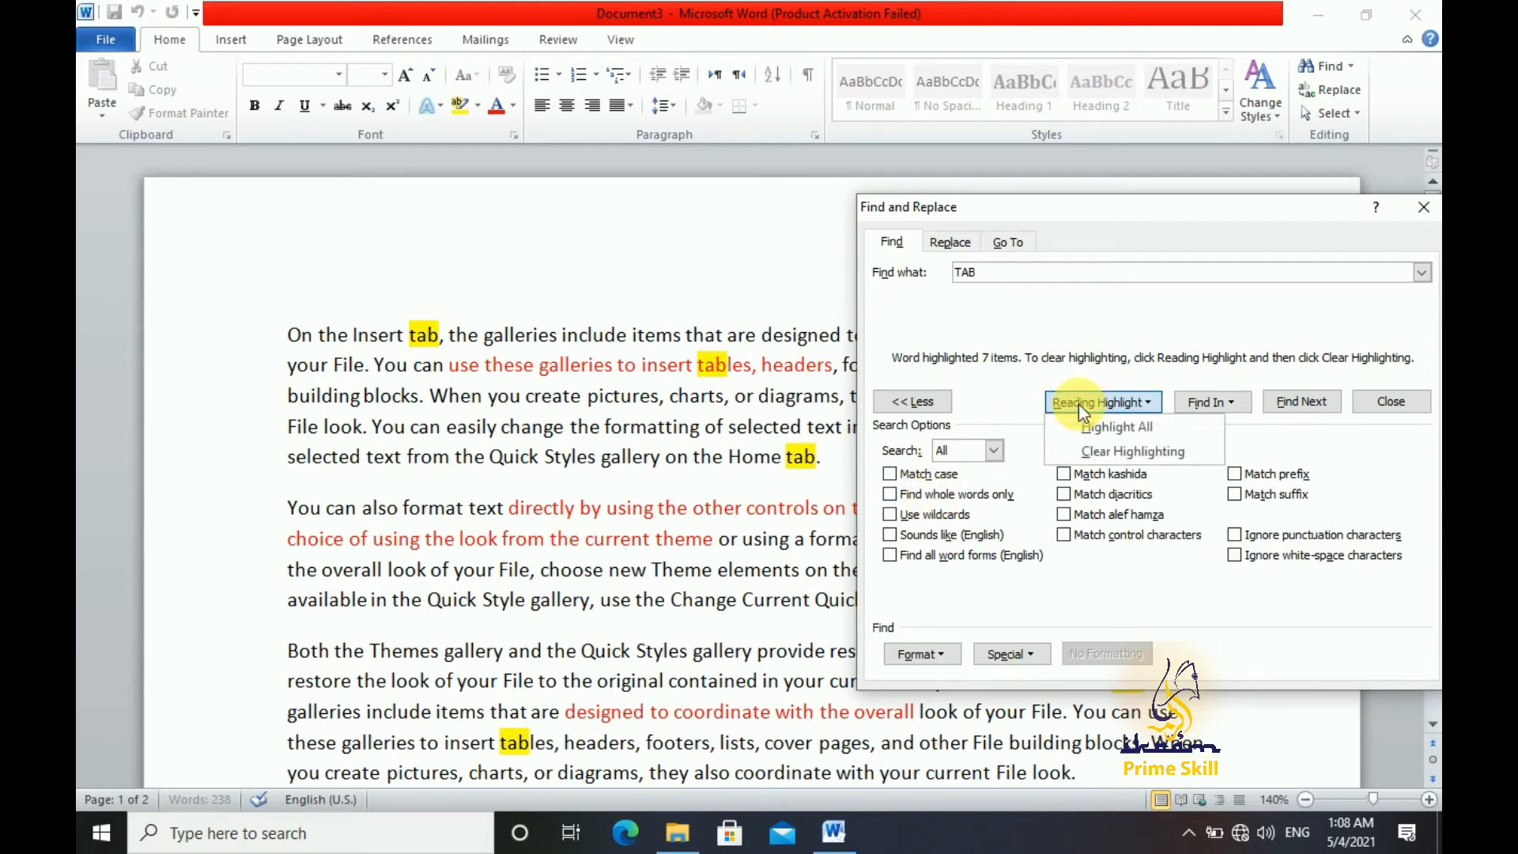
left_click(1151, 457)
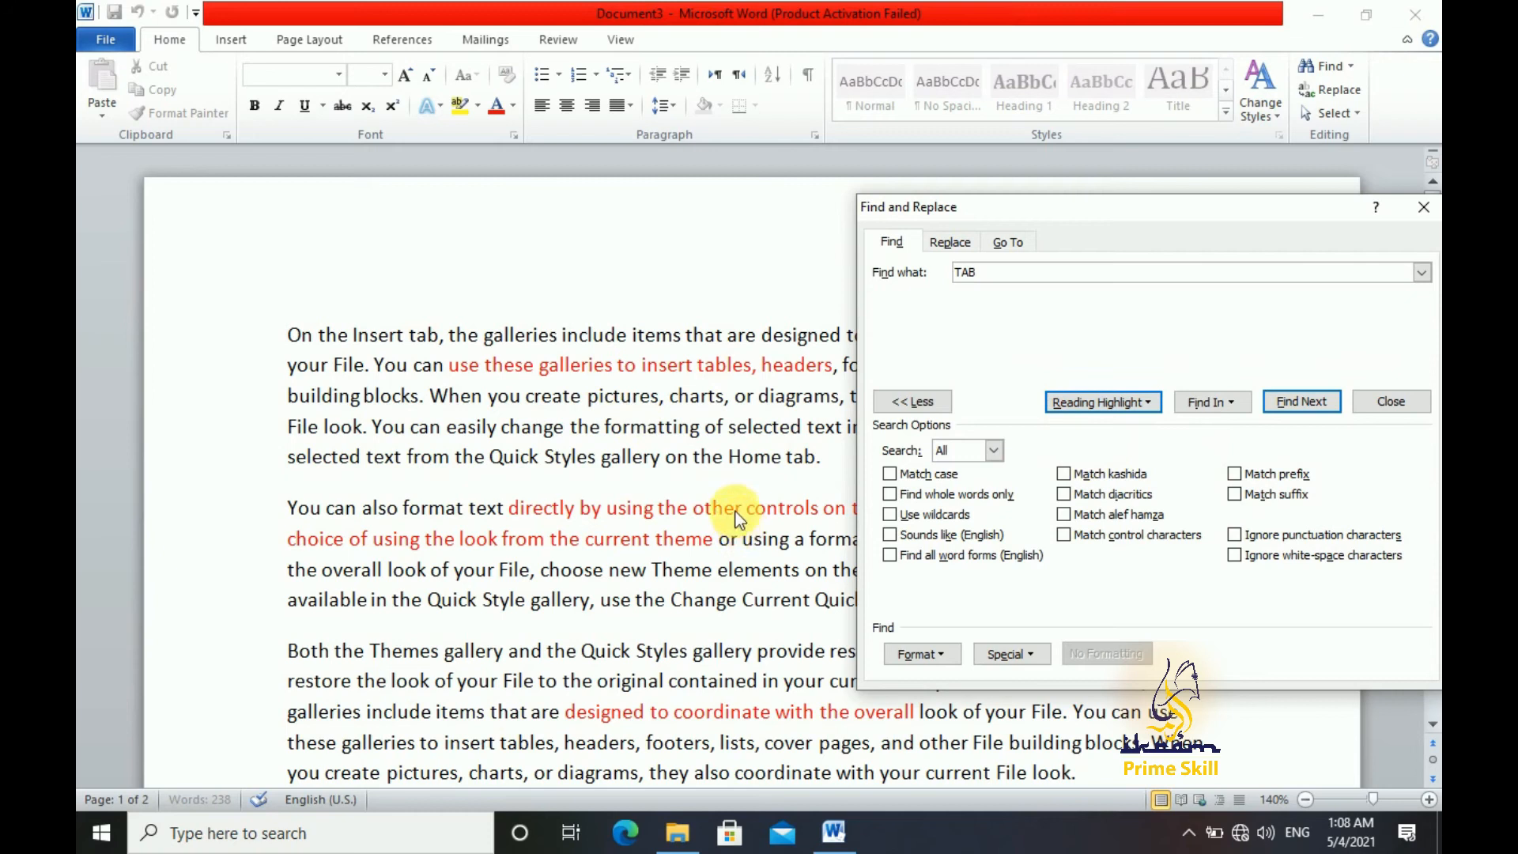
Restrict the search to whole words only and highlight all matches of "TAB"
left_click(974, 497)
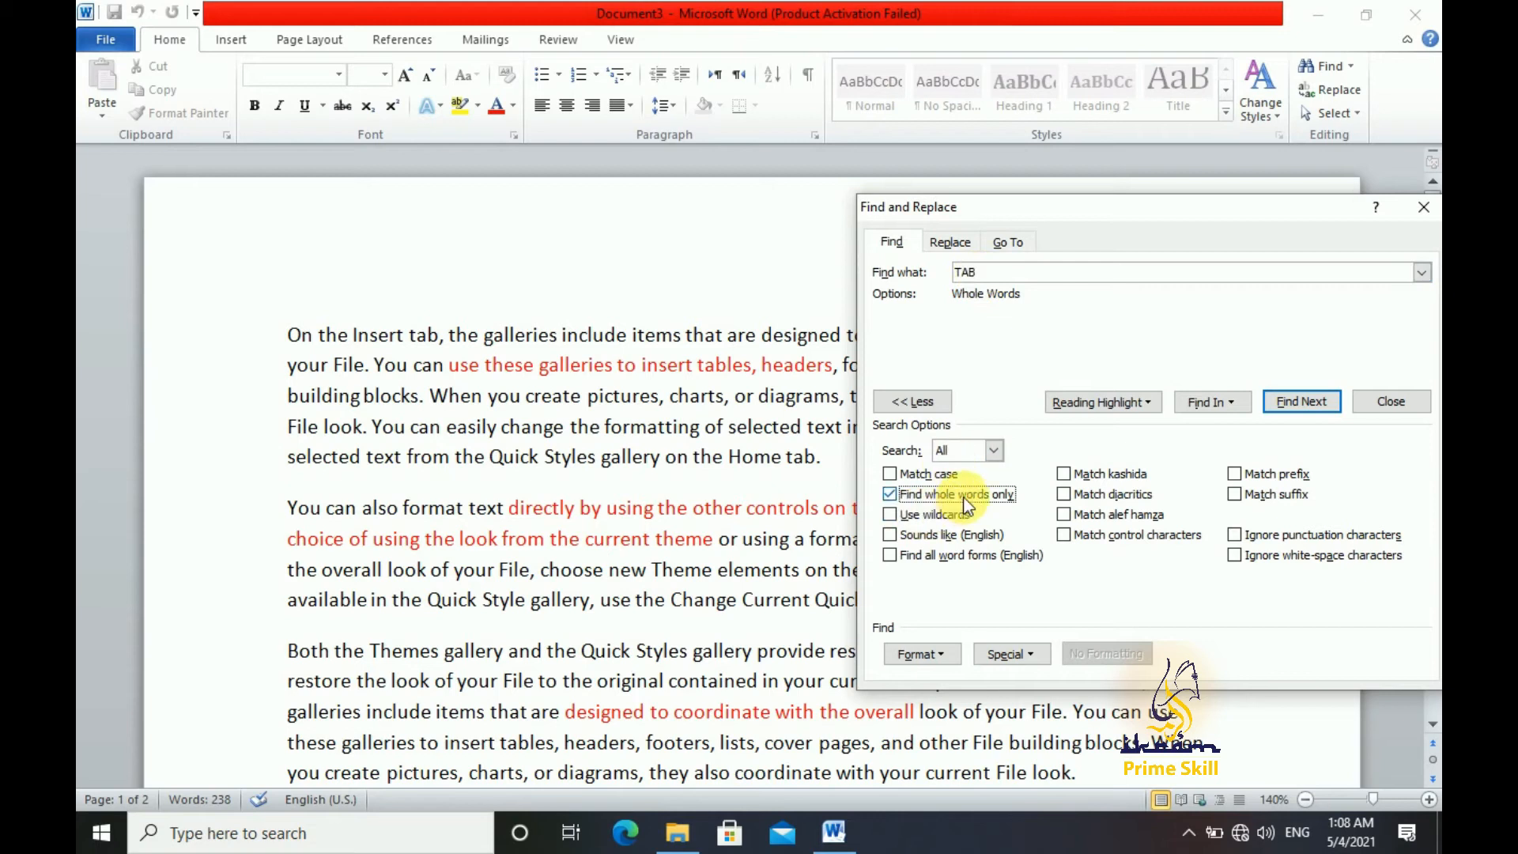
left_click(1079, 405)
left_click(1126, 431)
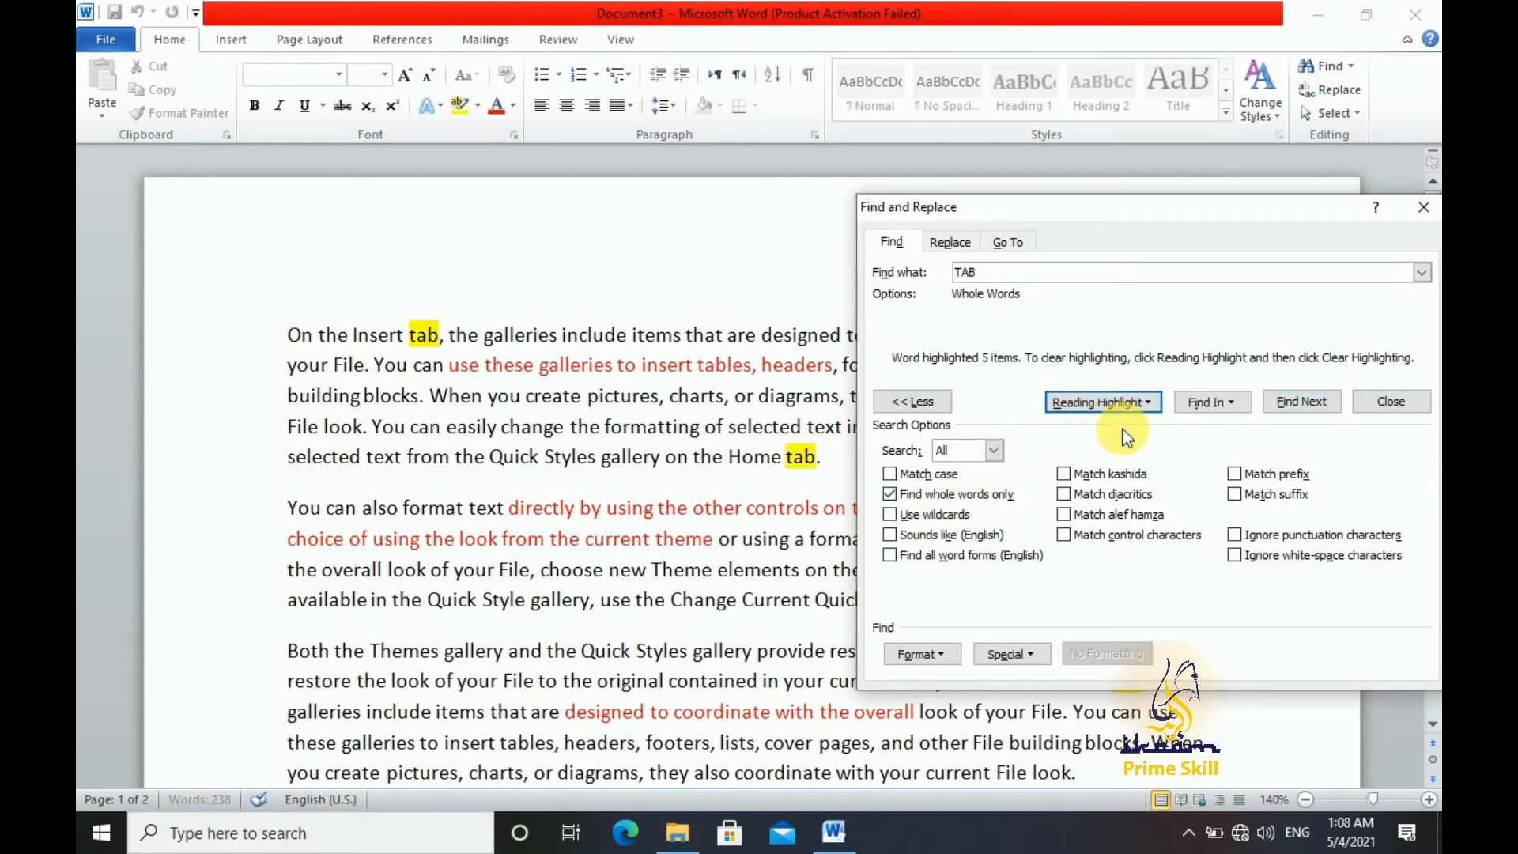
Turn off whole-word matching, apply reading highlight to every occurrence of "TAB", and clear the highlighting
left_click_drag(1035, 211, 1136, 217)
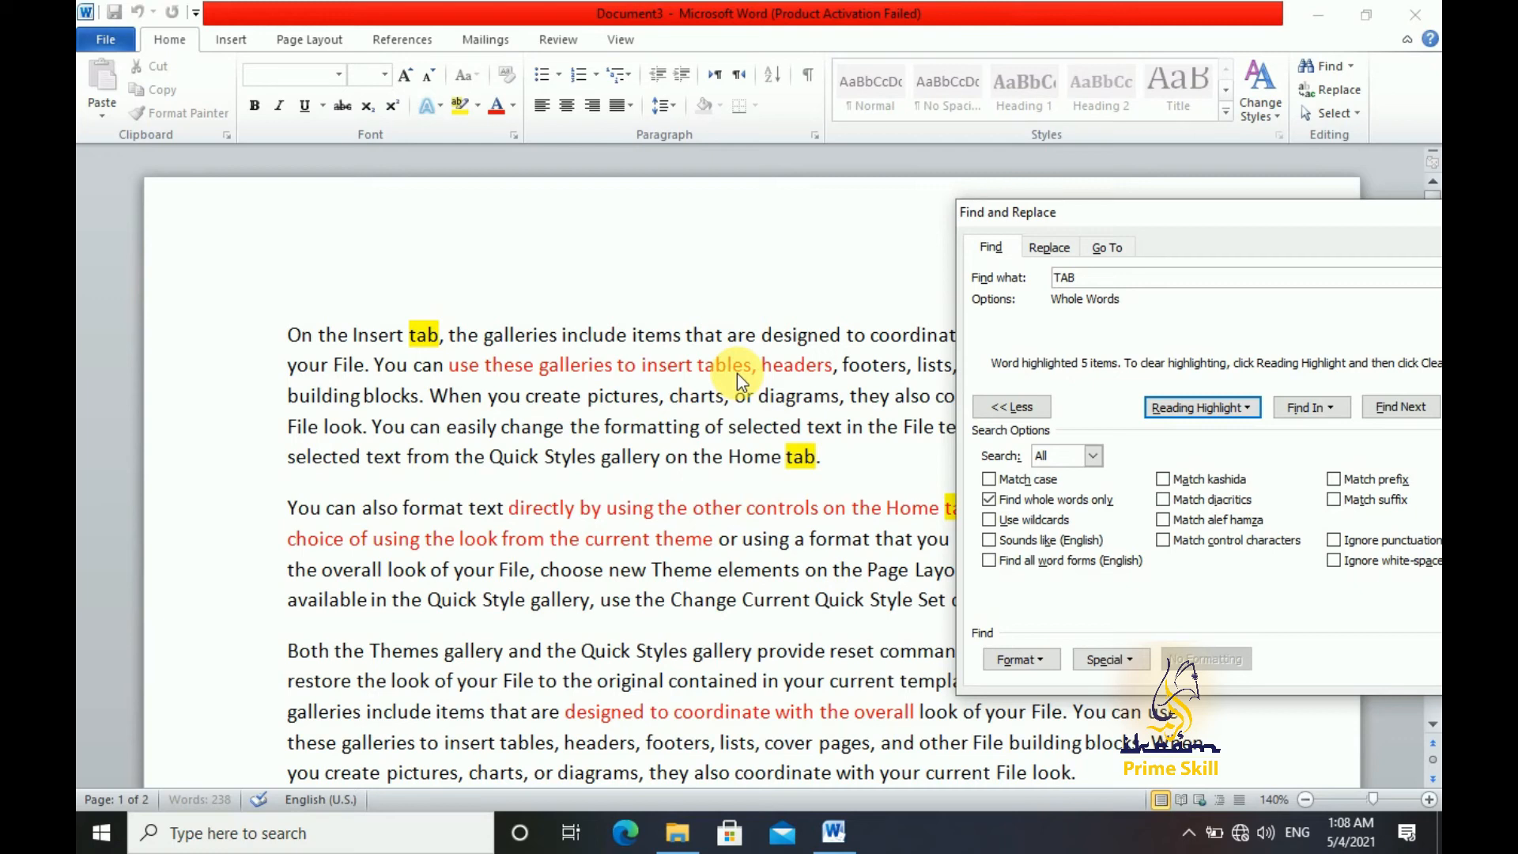
left_click(1057, 503)
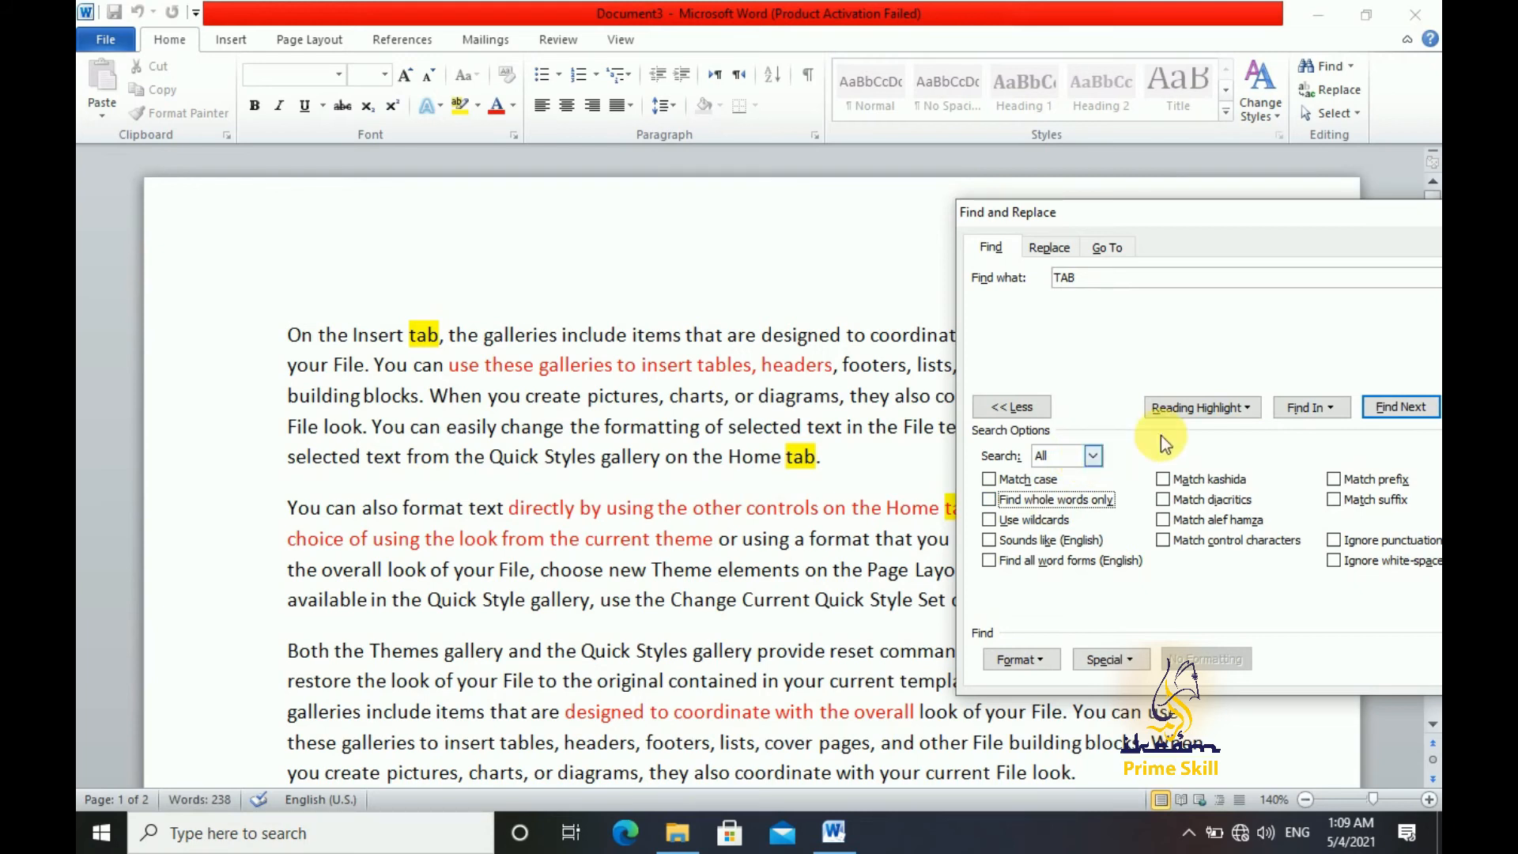
left_click(1191, 410)
left_click(1248, 437)
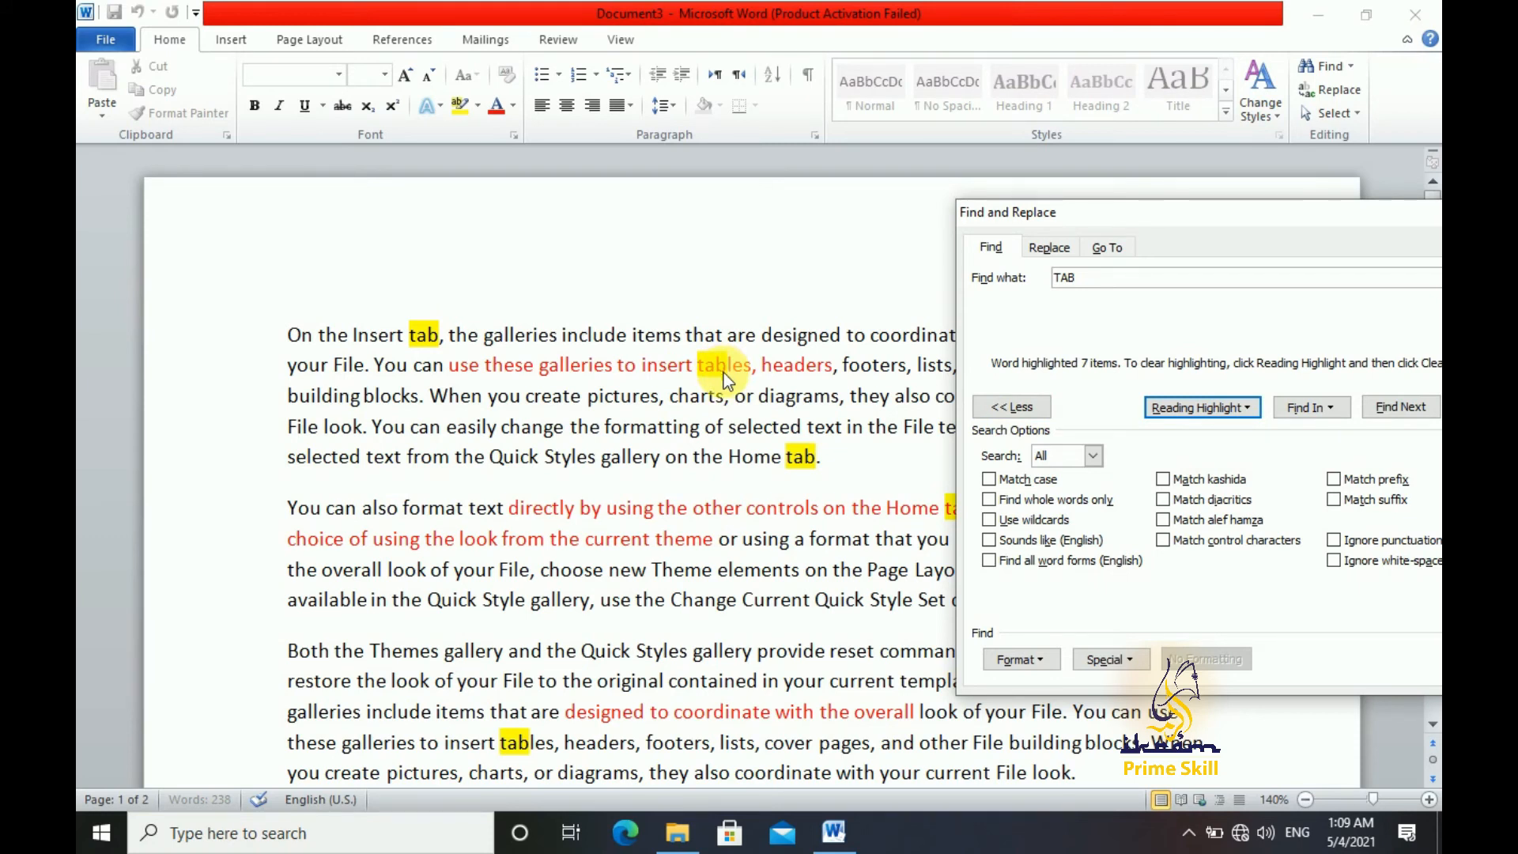
left_click(1245, 408)
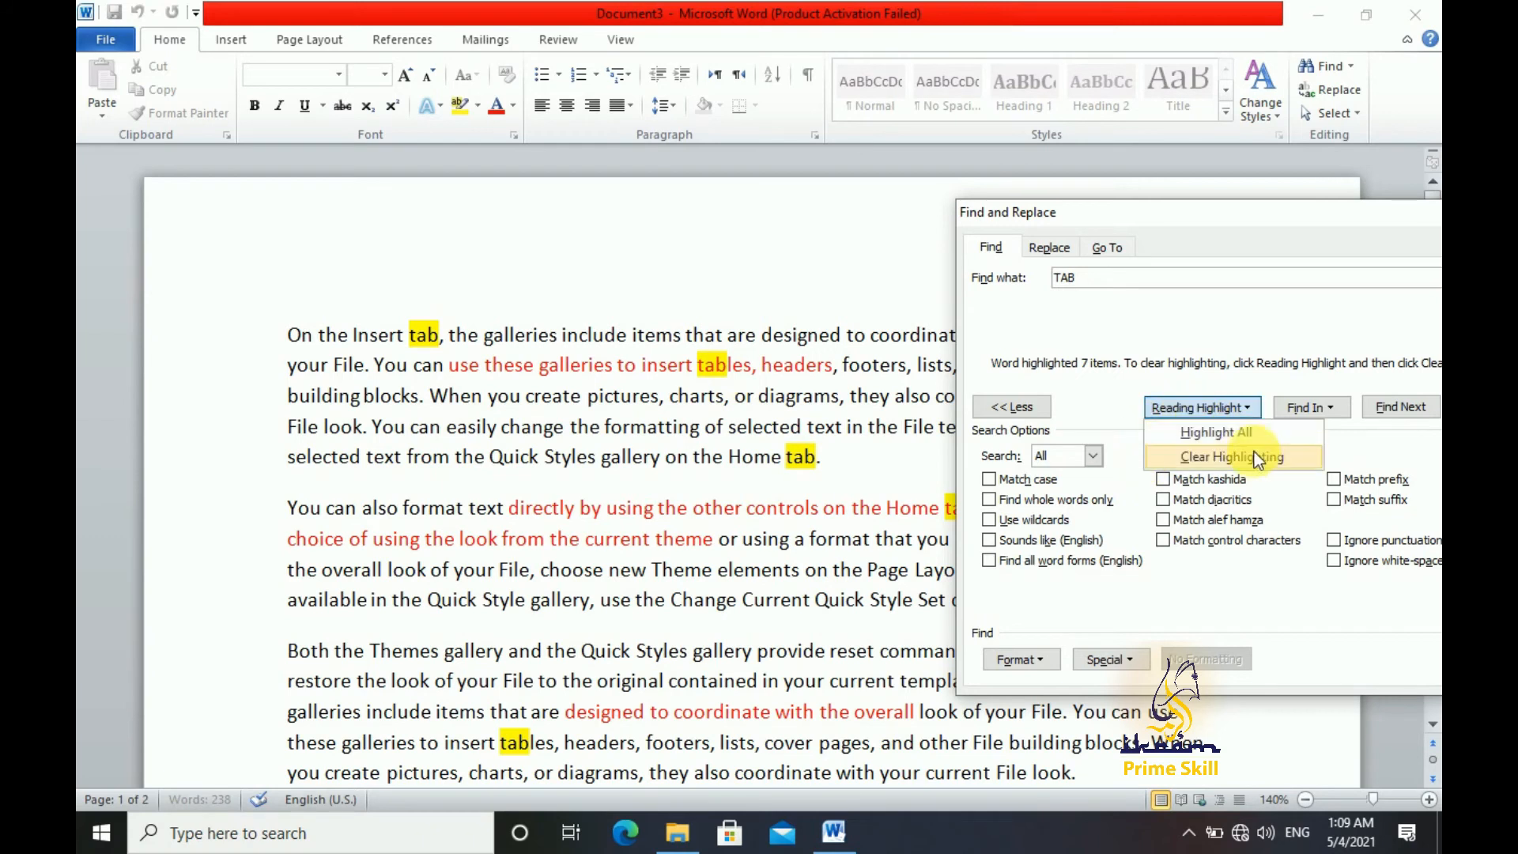
left_click(1255, 453)
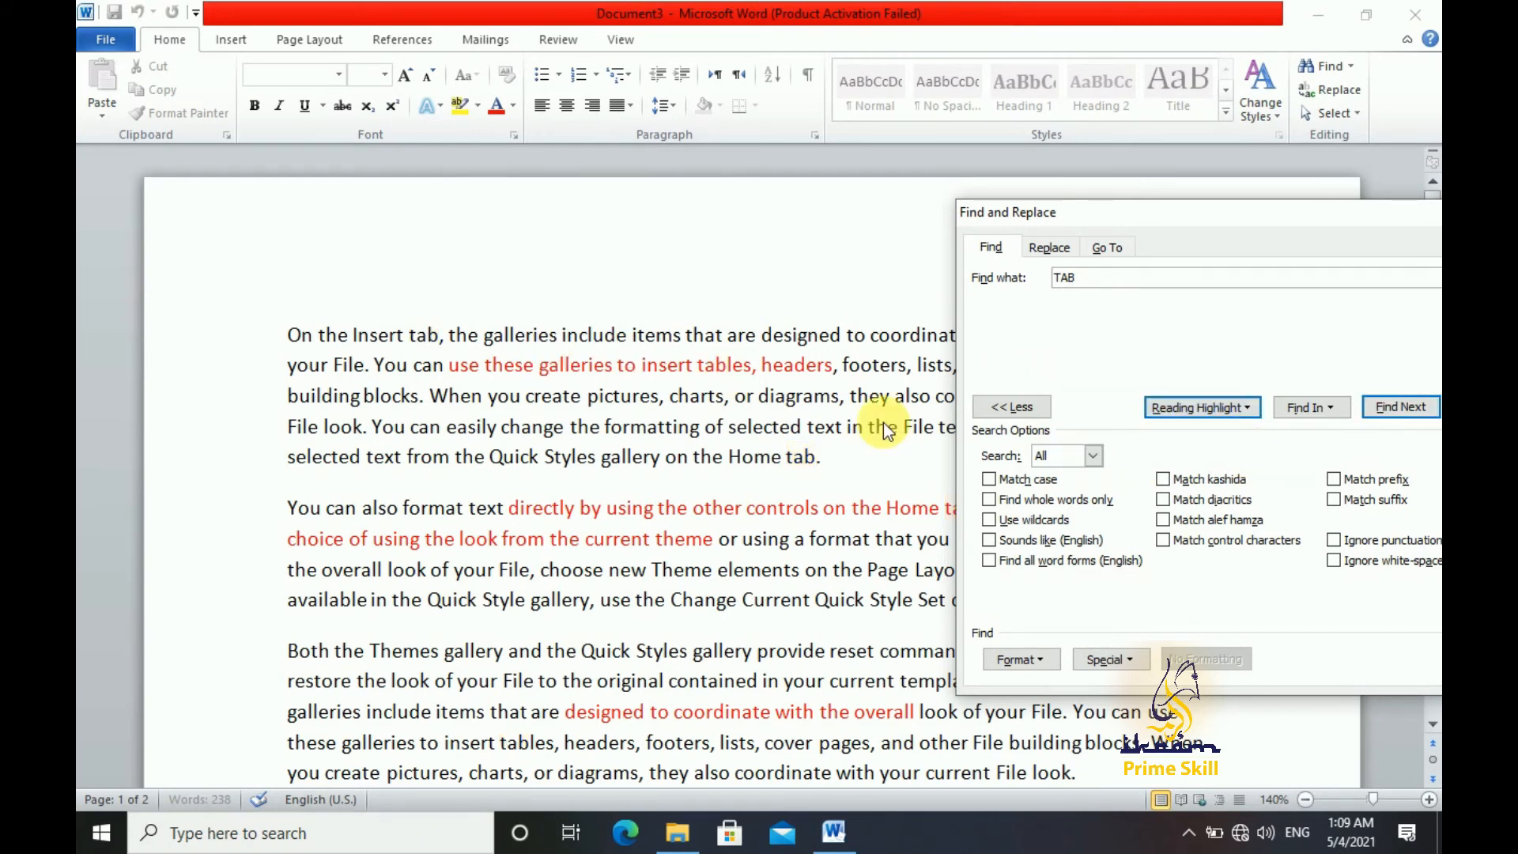
Enable wildcards for the search and replace the search text with "d*t"
left_click(1014, 527)
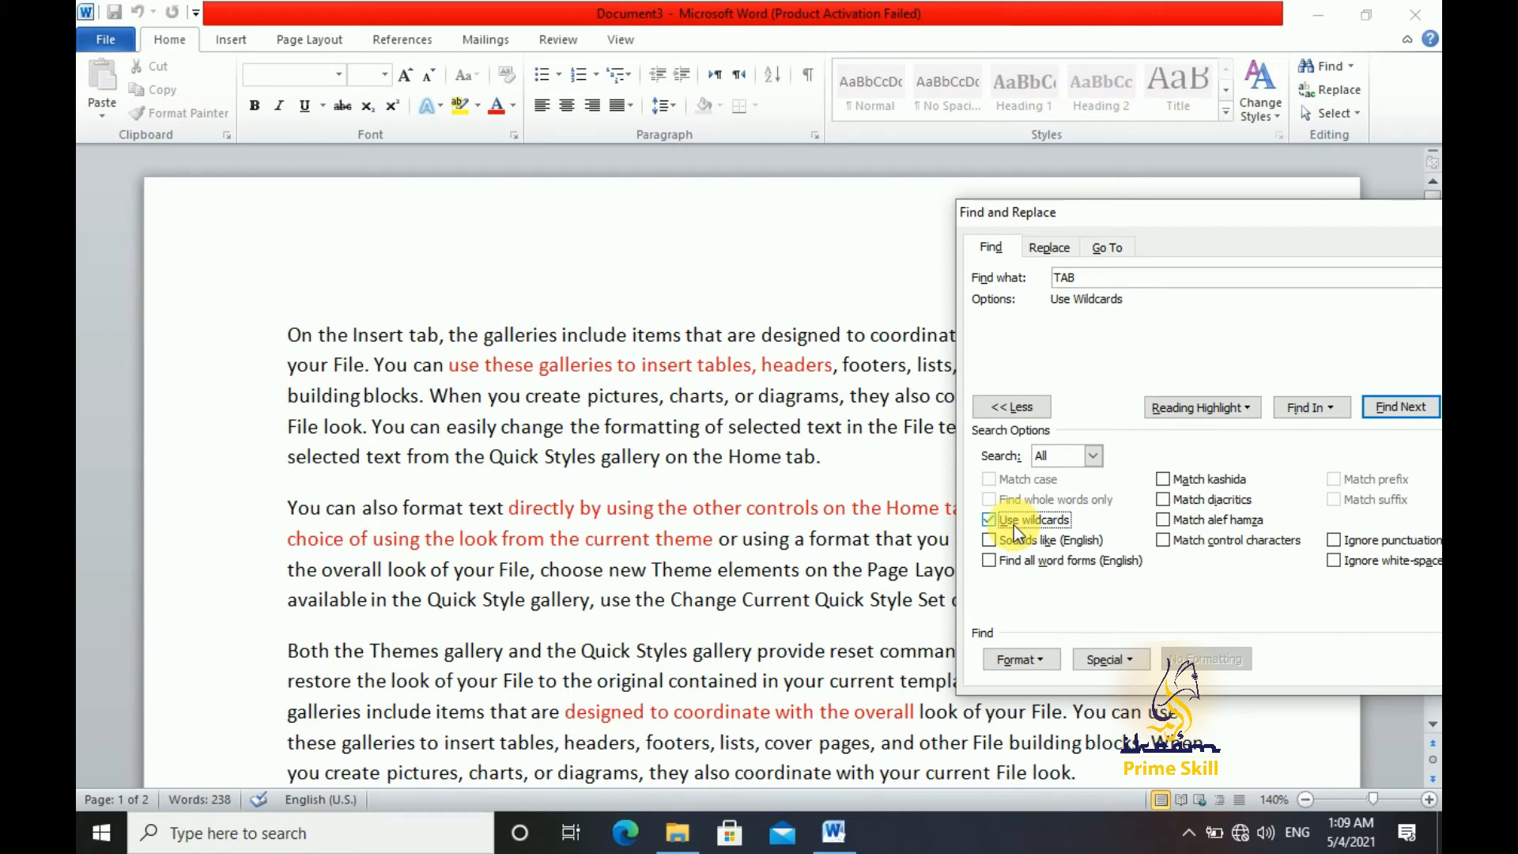
left_click(1129, 285)
key("BackSpace")
key("BackSpace")
key("BackSpace")
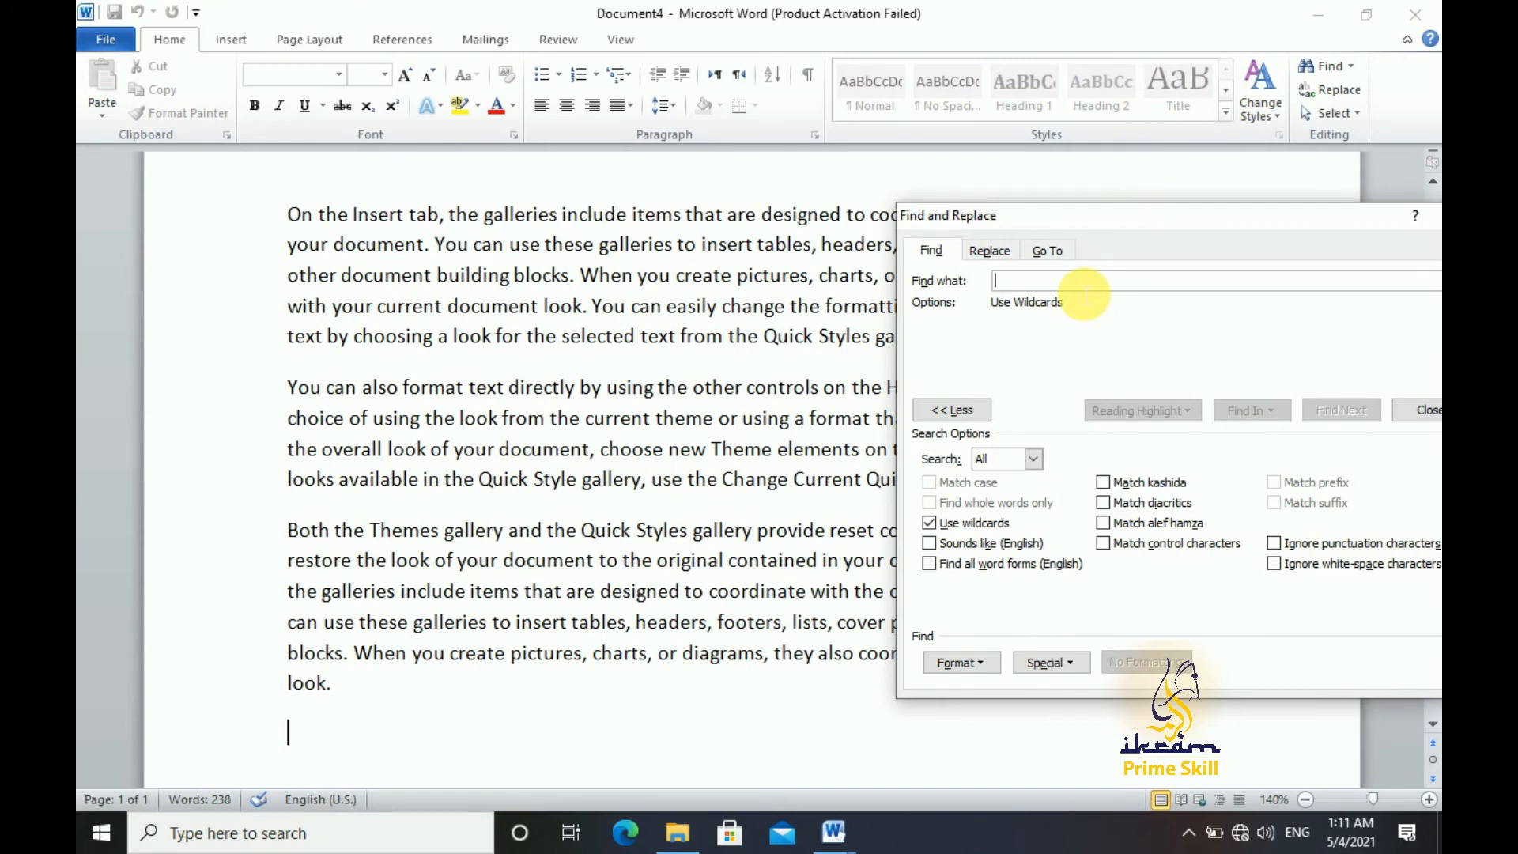
type("d")
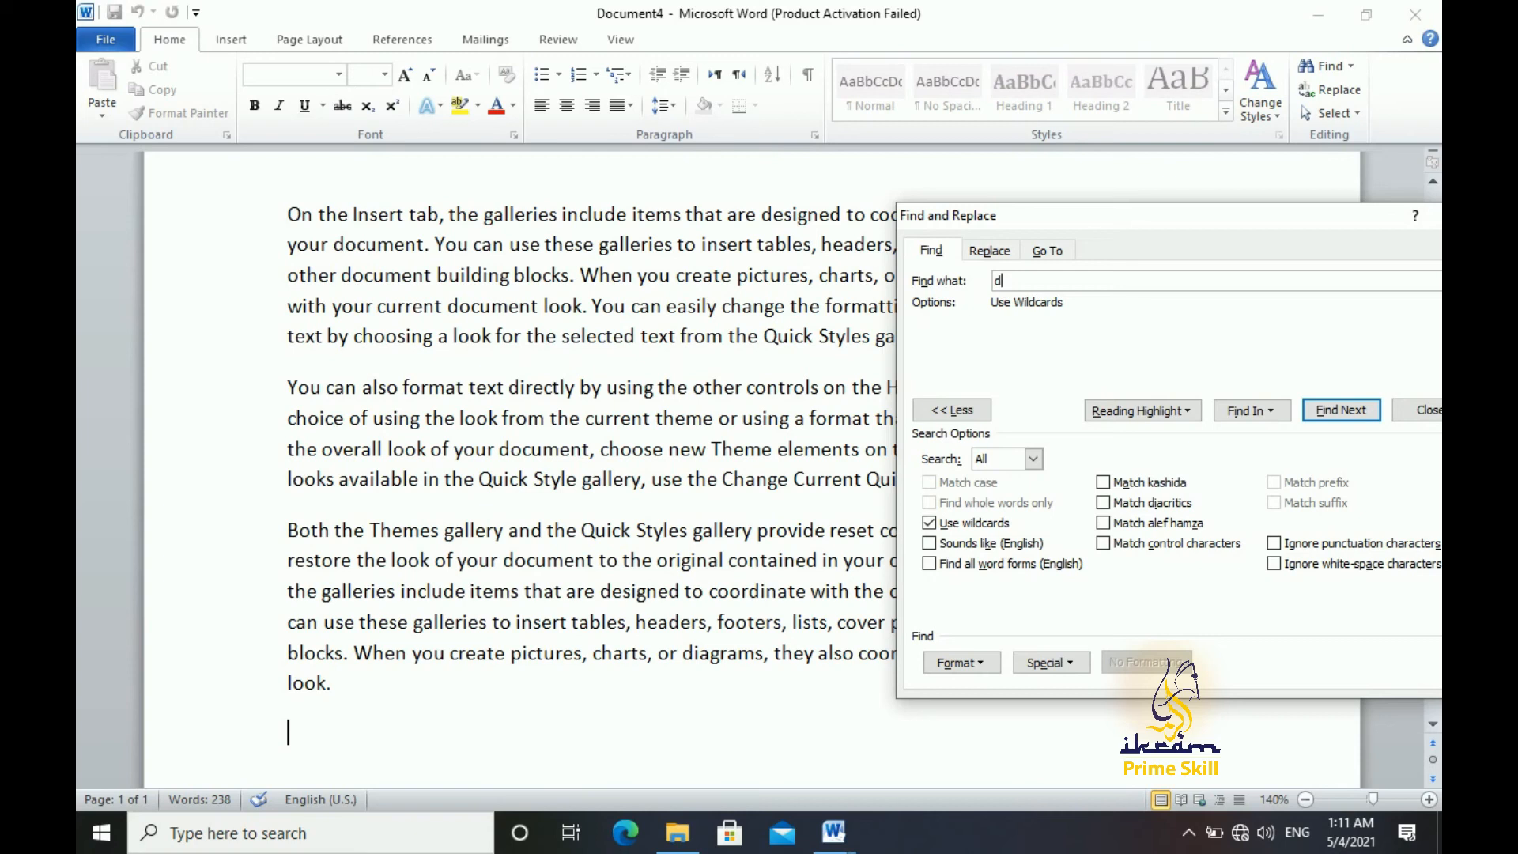
type("*")
type("t")
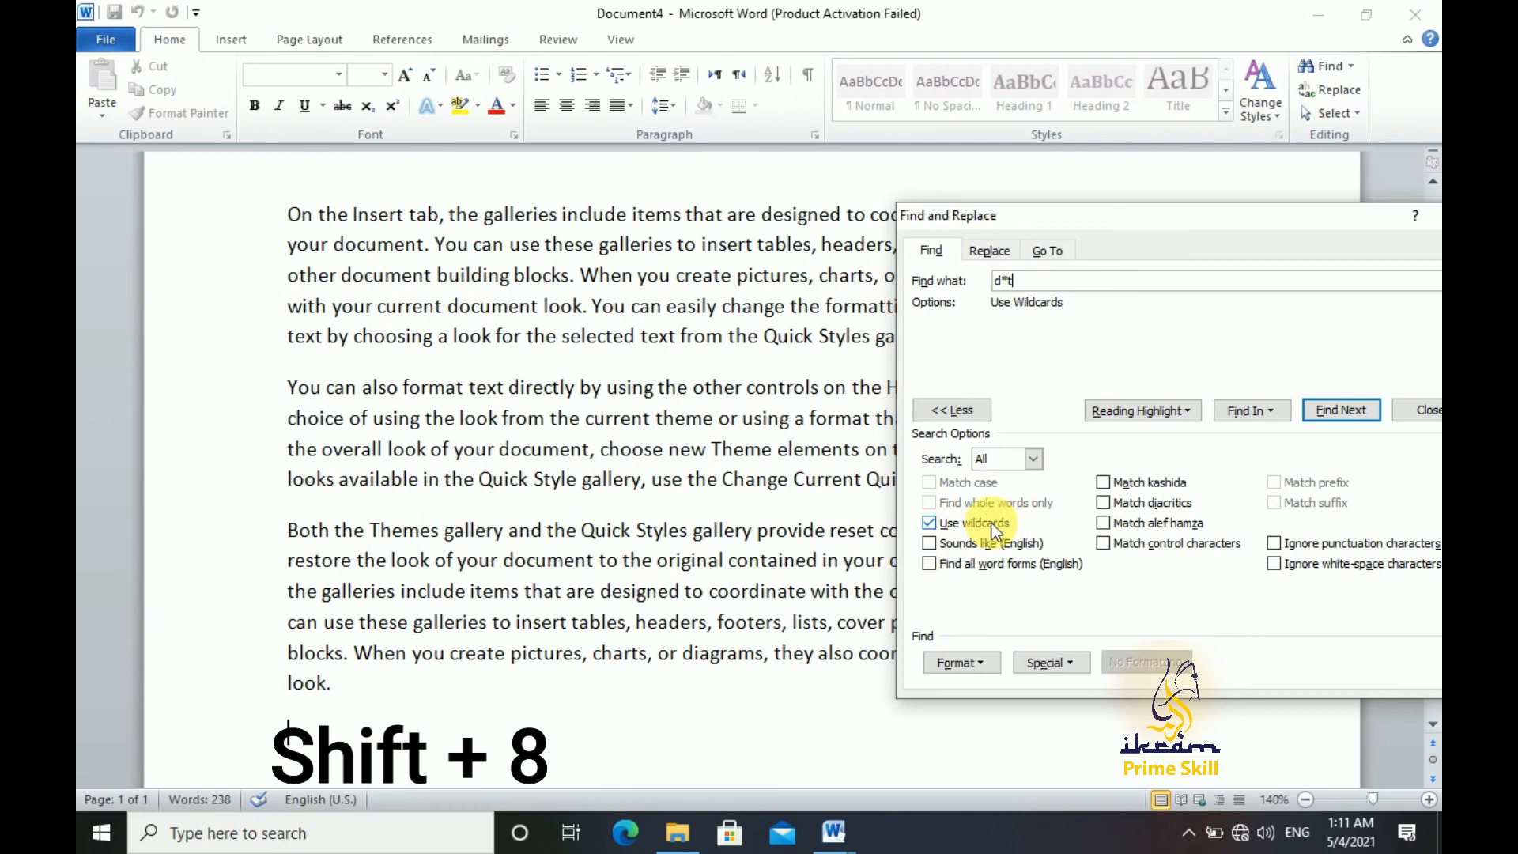
Apply reading highlight to all wildcard matches of "d*t" and move the dialog to uncover the highlighted text
left_click(1150, 411)
left_click(1169, 448)
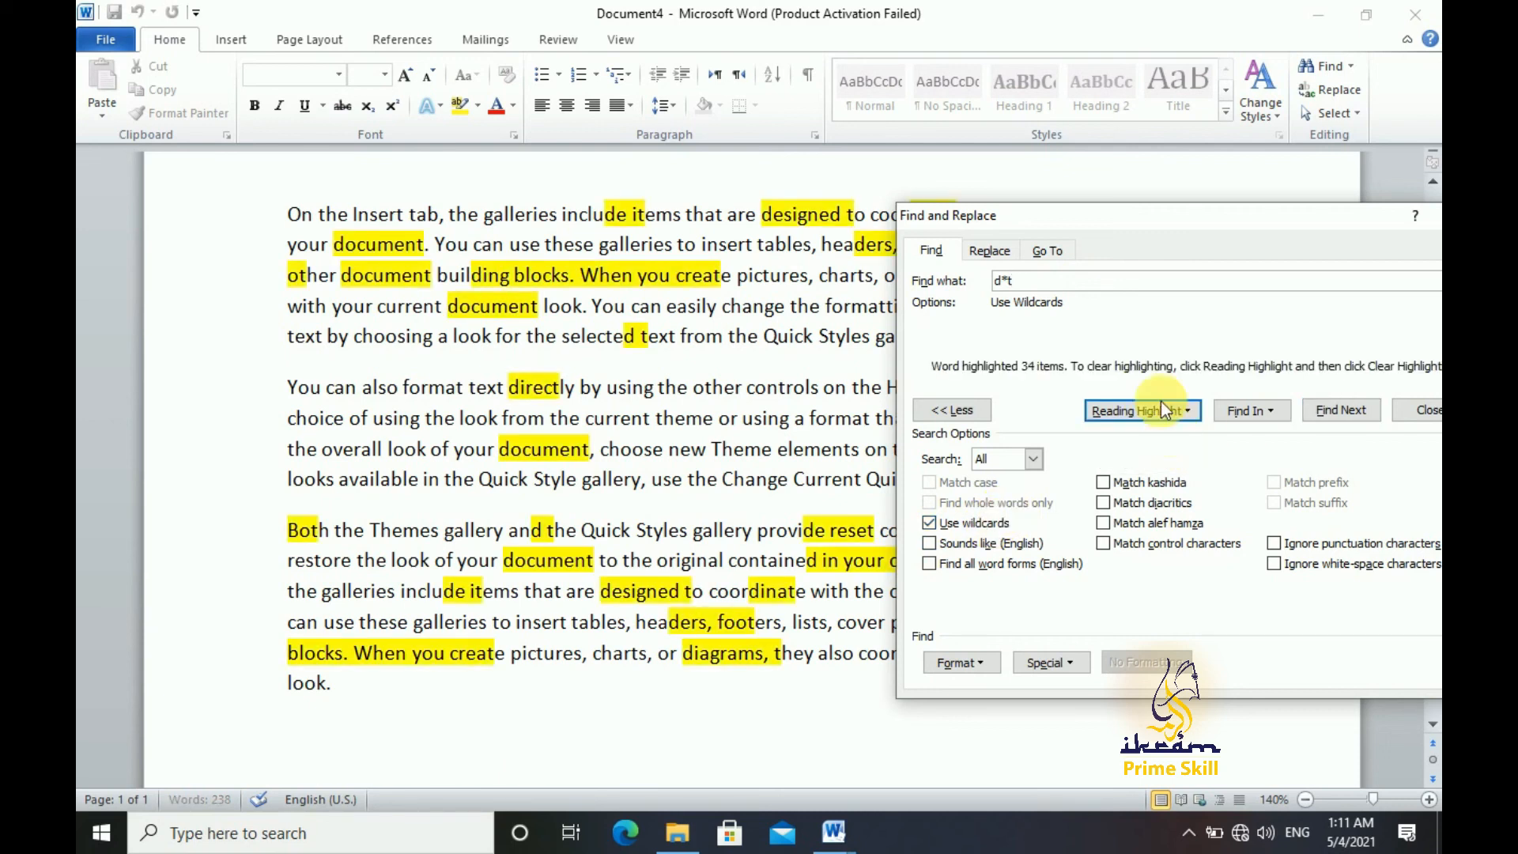
left_click_drag(1046, 225, 1175, 229)
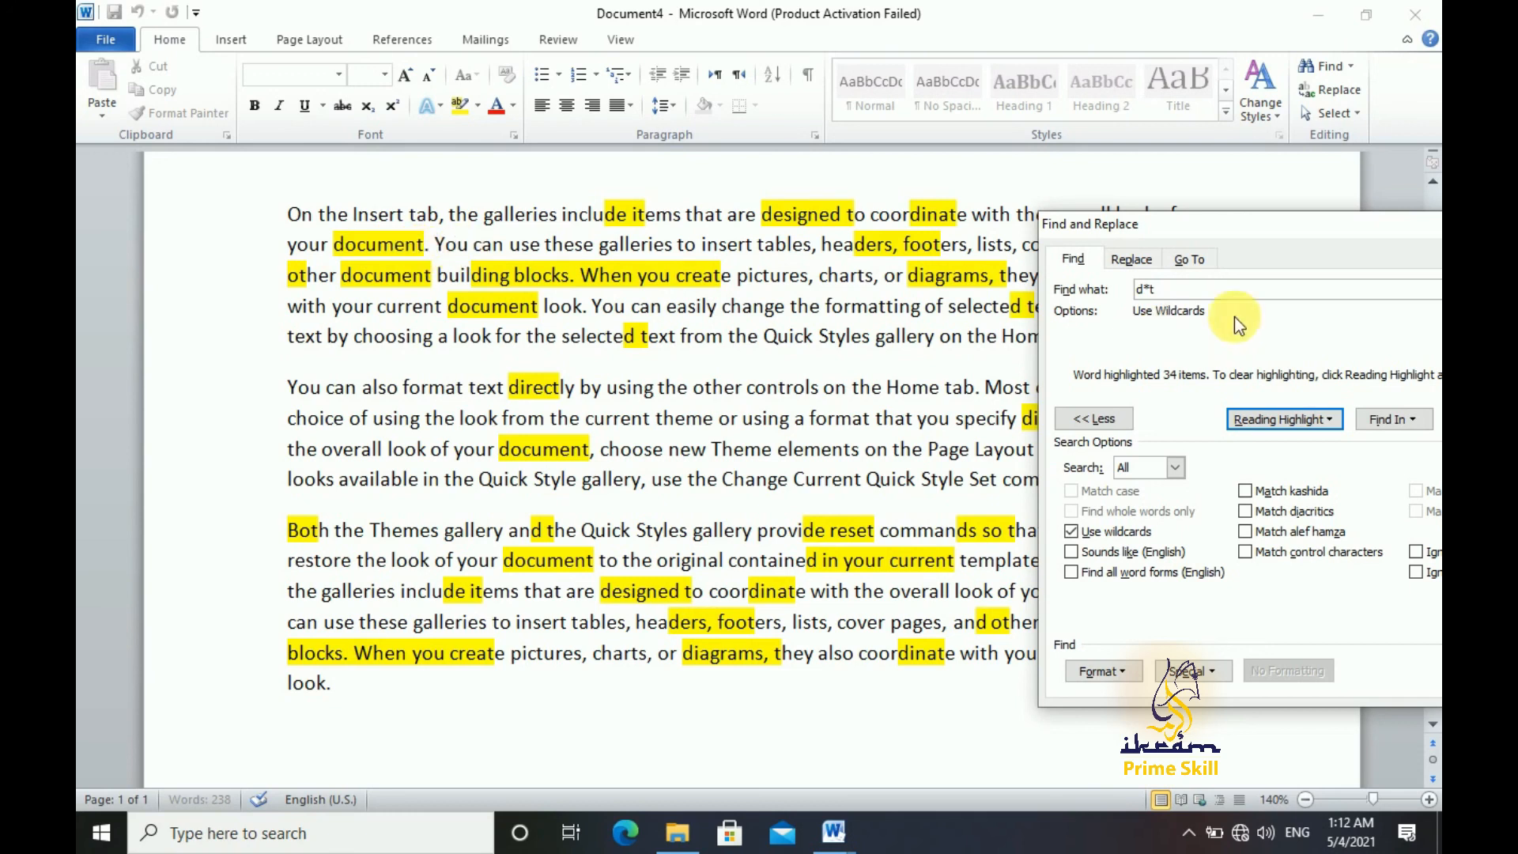
left_click_drag(1276, 230, 799, 206)
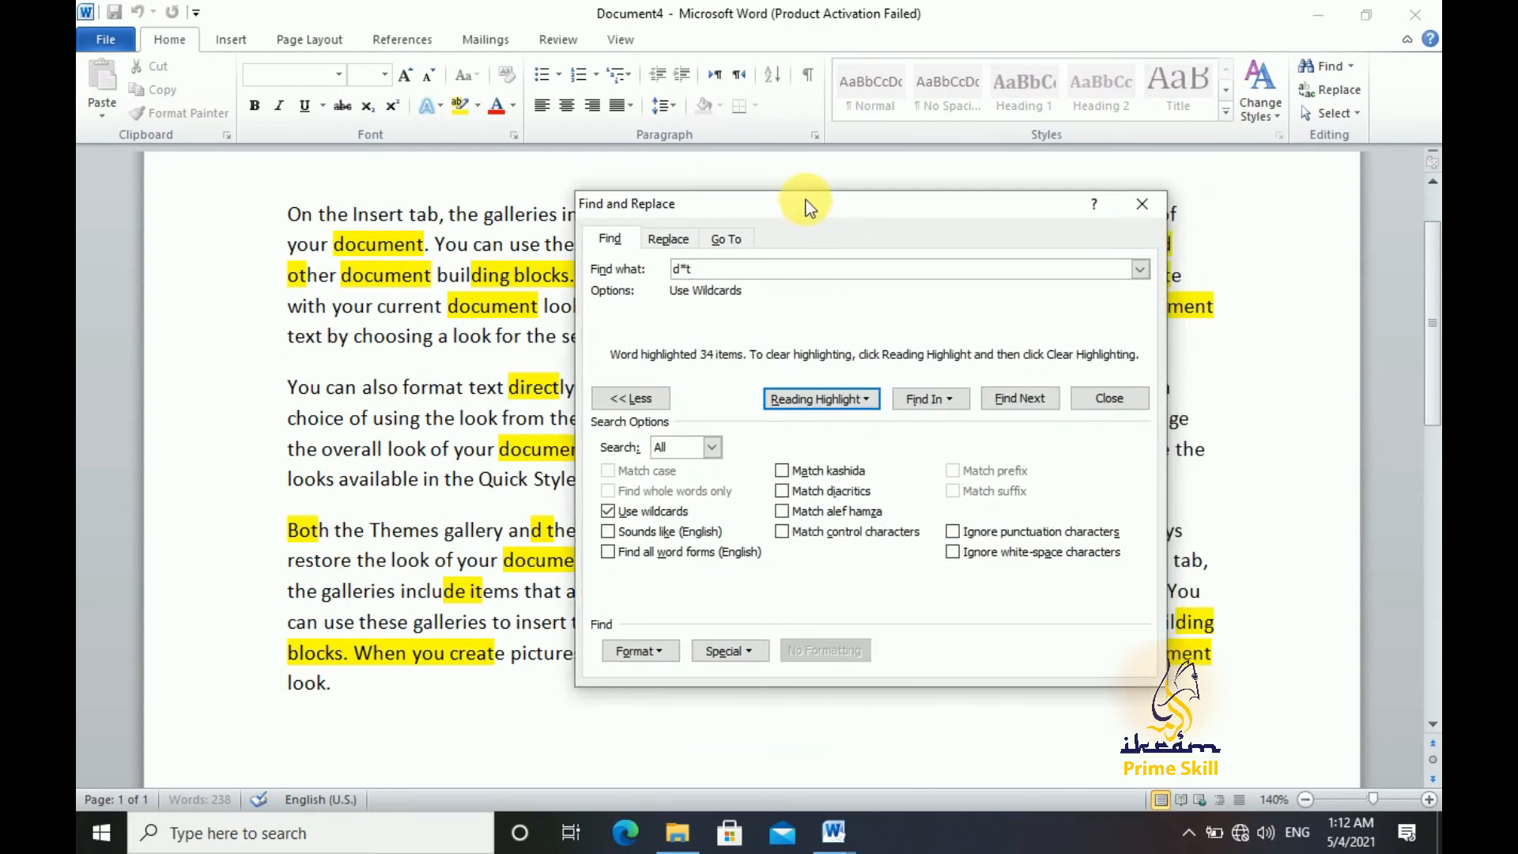